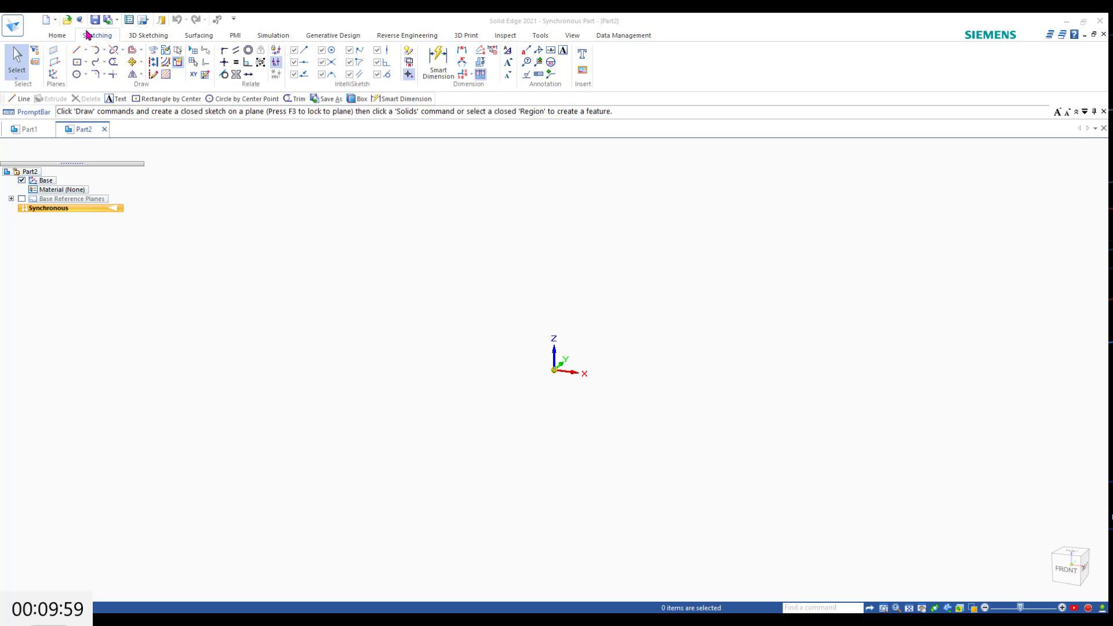
Create a plate as a box centred on the origin in the front plane, 100 mm by 50 mm and 0.5 mm thick.
{"action": "left_click", "coordinate": [58, 36]}
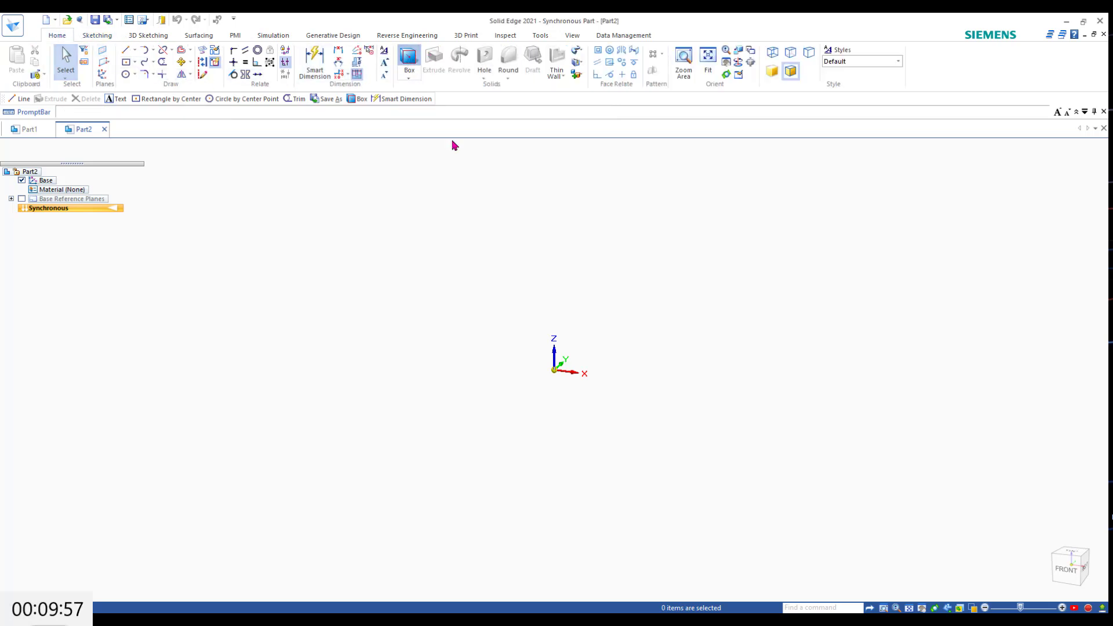
{"action": "left_click", "coordinate": [554, 370]}
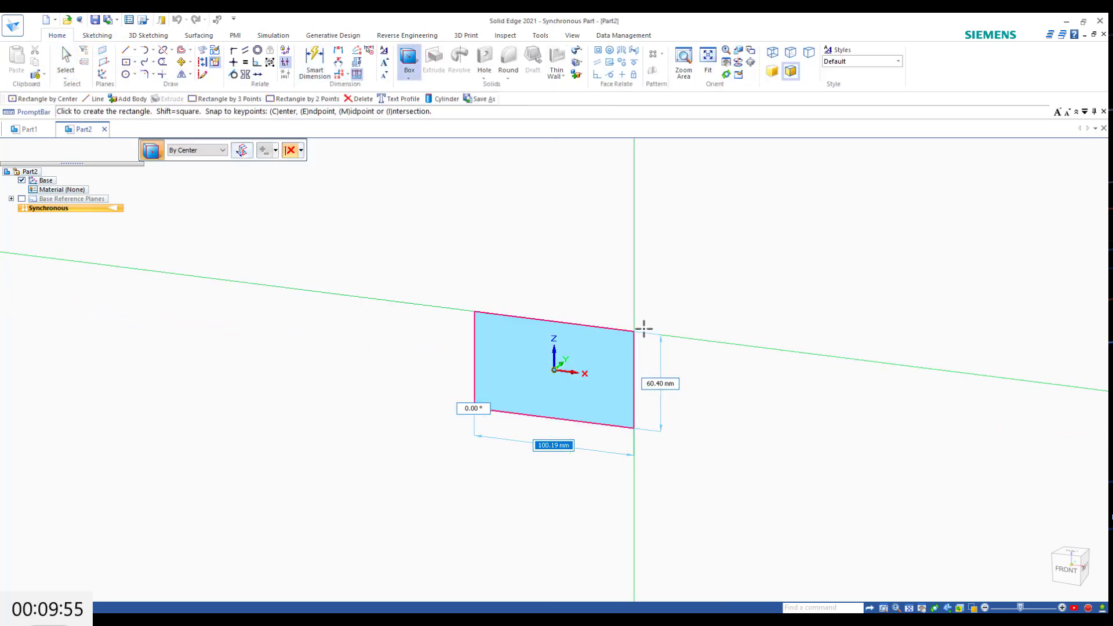
{"action": "type", "text": "100"}
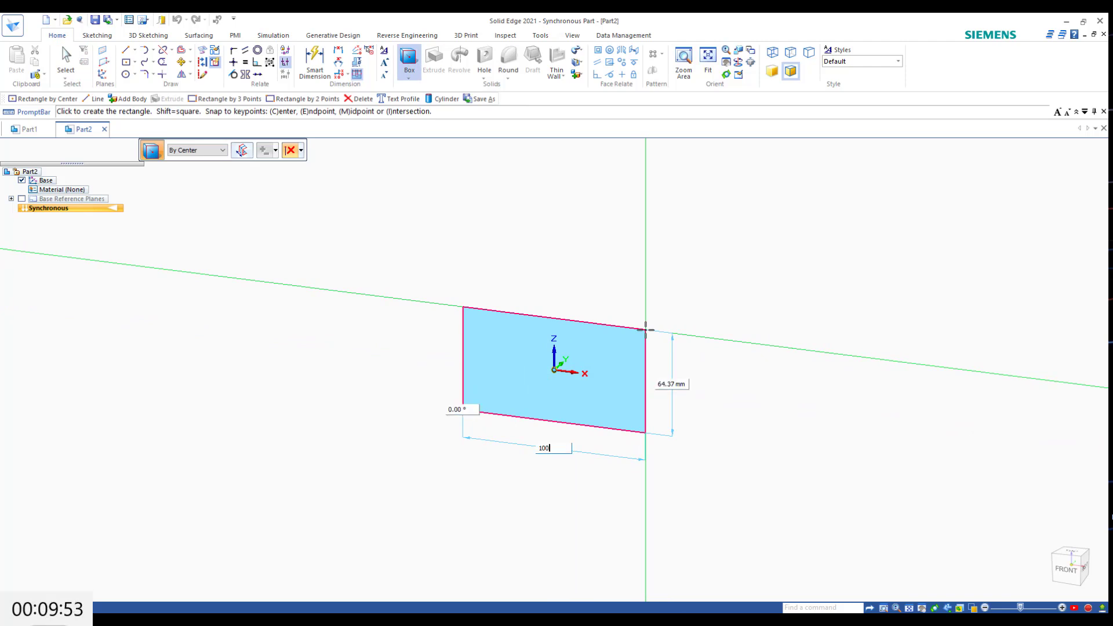
{"action": "key", "text": "Tab"}
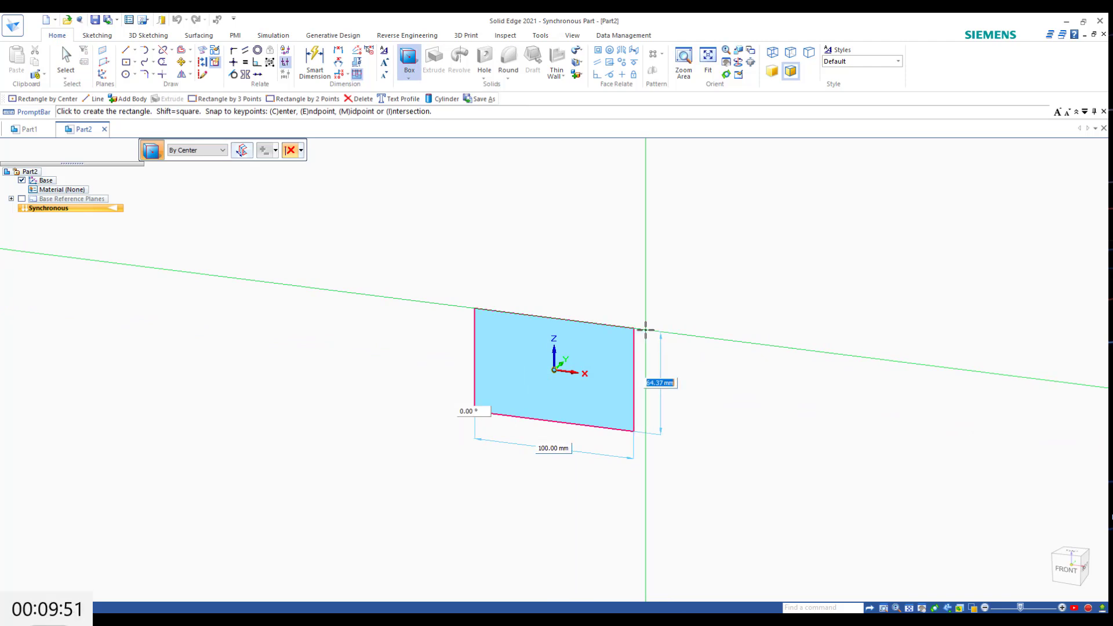
{"action": "type", "text": "50"}
{"action": "key", "text": "Tab"}
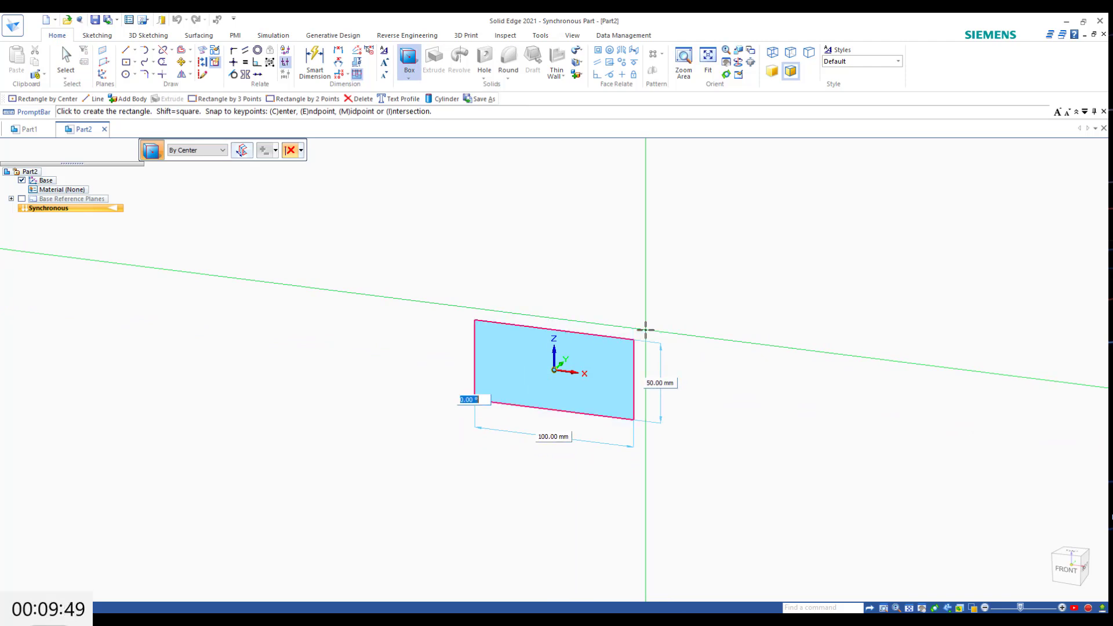
{"action": "key", "text": "Return"}
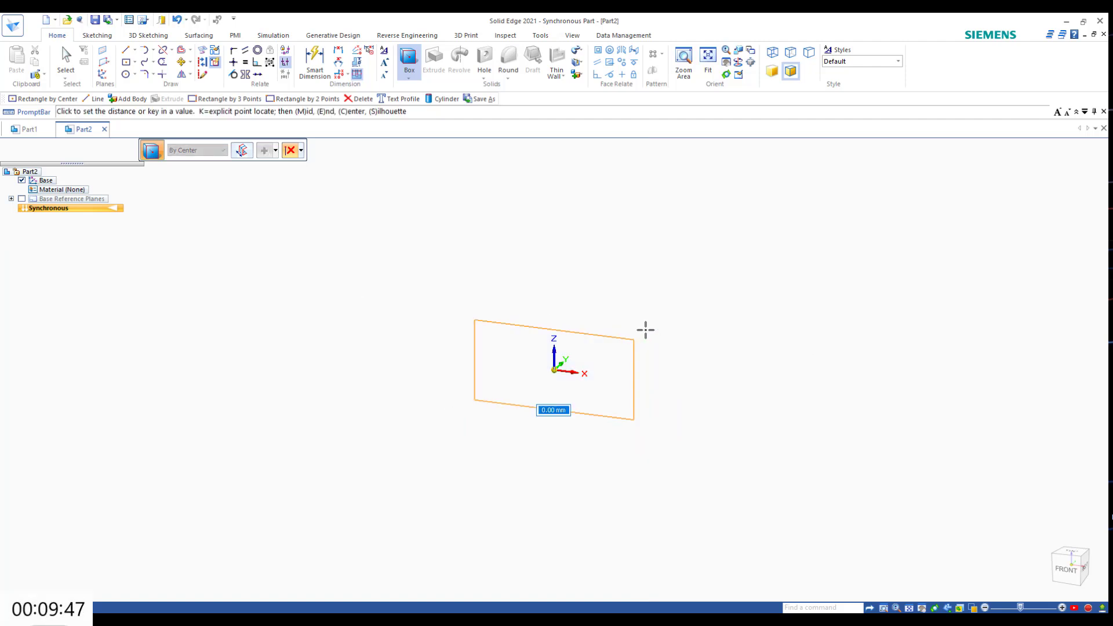
{"action": "type", "text": ".5"}
{"action": "key", "text": "Return"}
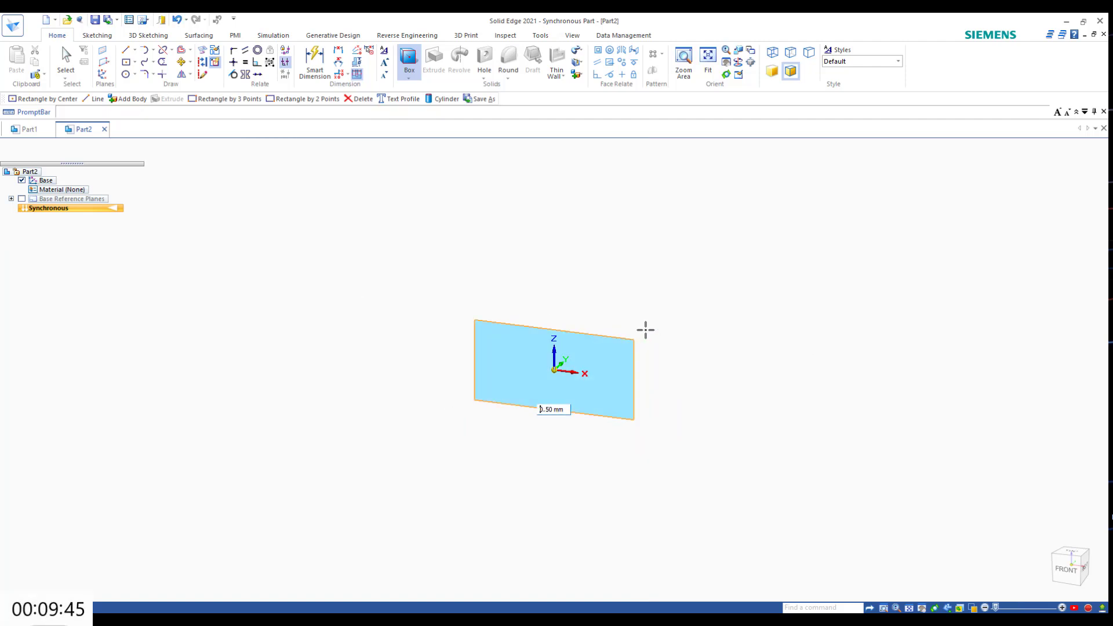
Create a text profile reading "Hello" in the Solid Edge ISO font.
{"action": "left_click", "coordinate": [1066, 568]}
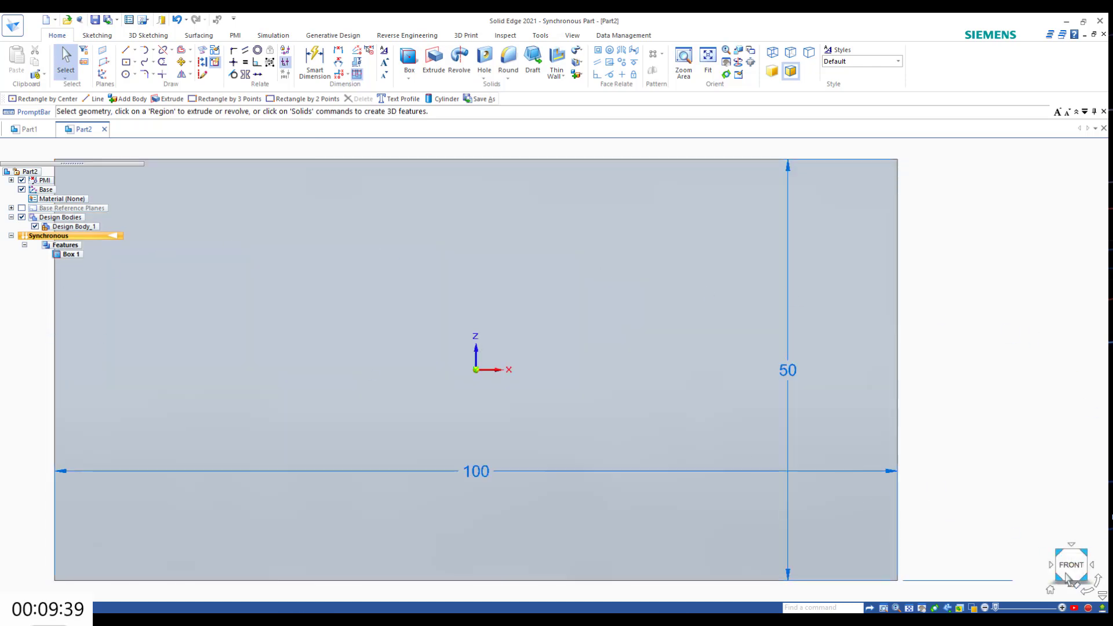
{"action": "left_click", "coordinate": [1051, 590]}
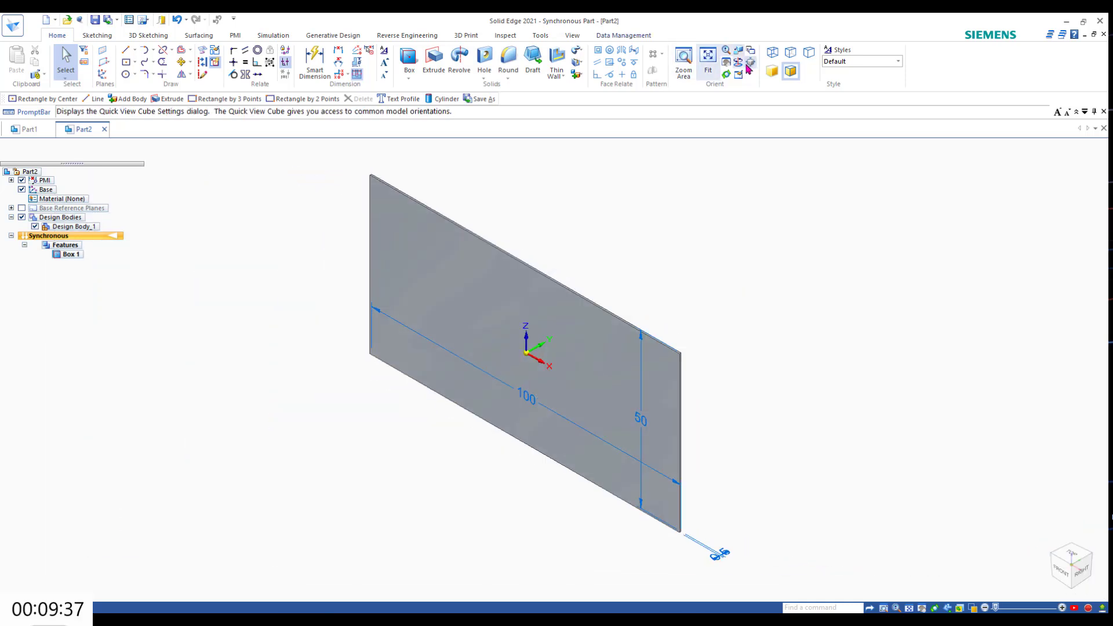
{"action": "left_click", "coordinate": [100, 36]}
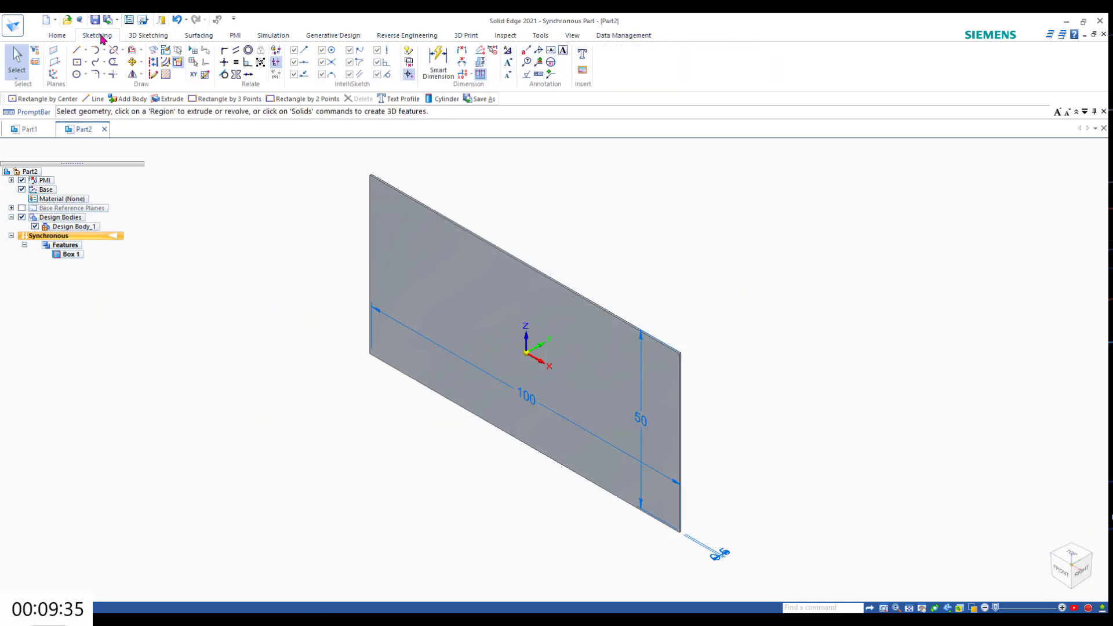
{"action": "left_click", "coordinate": [583, 53]}
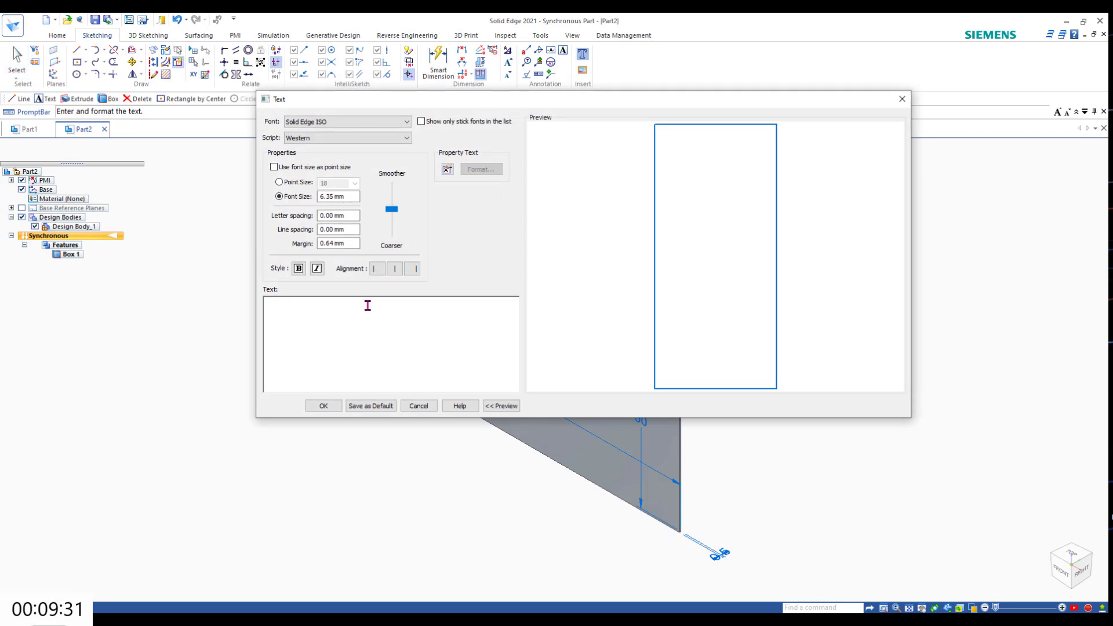
{"action": "type", "text": "text"}
{"action": "key", "text": "BackSpace"}
{"action": "key", "text": "BackSpace"}
{"action": "key", "text": "BackSpace"}
{"action": "key", "text": "BackSpace"}
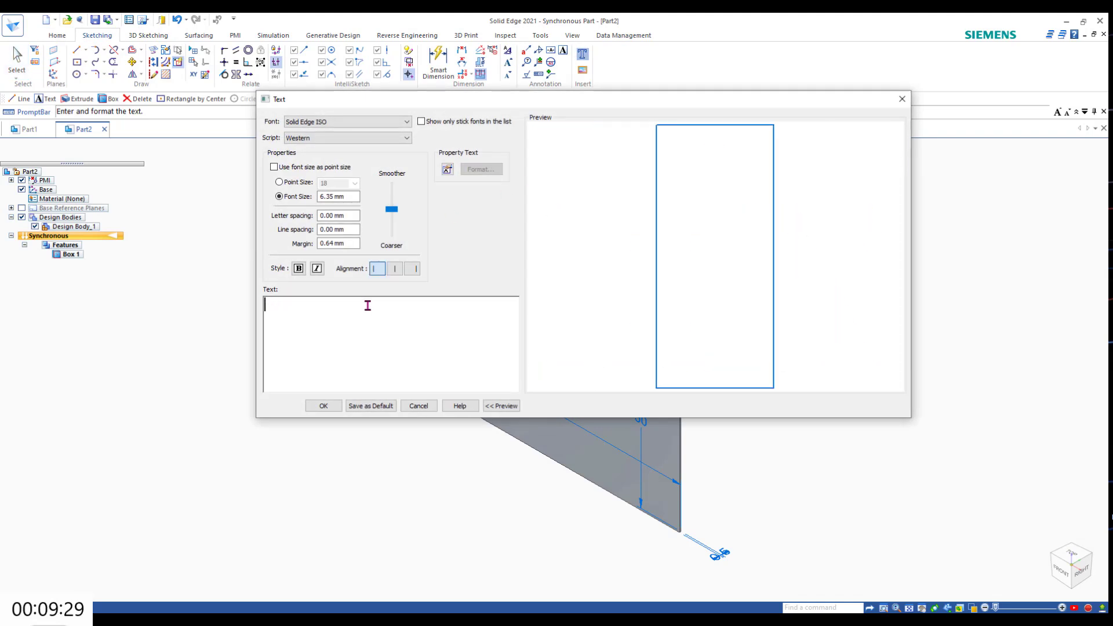
{"action": "type", "text": "Hello"}
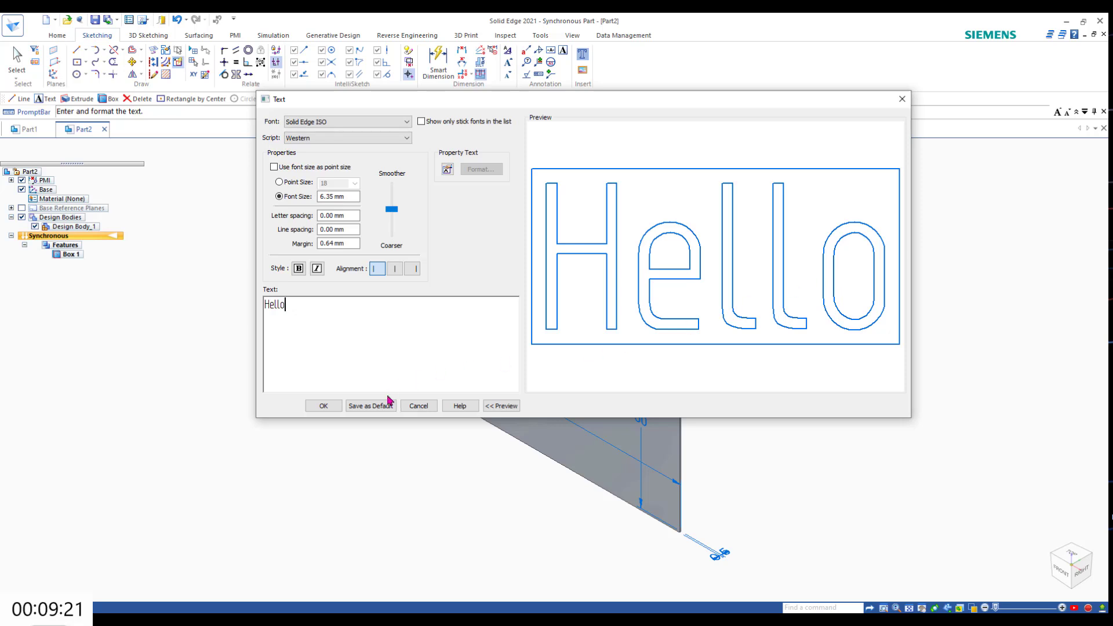
{"action": "left_click", "coordinate": [323, 405]}
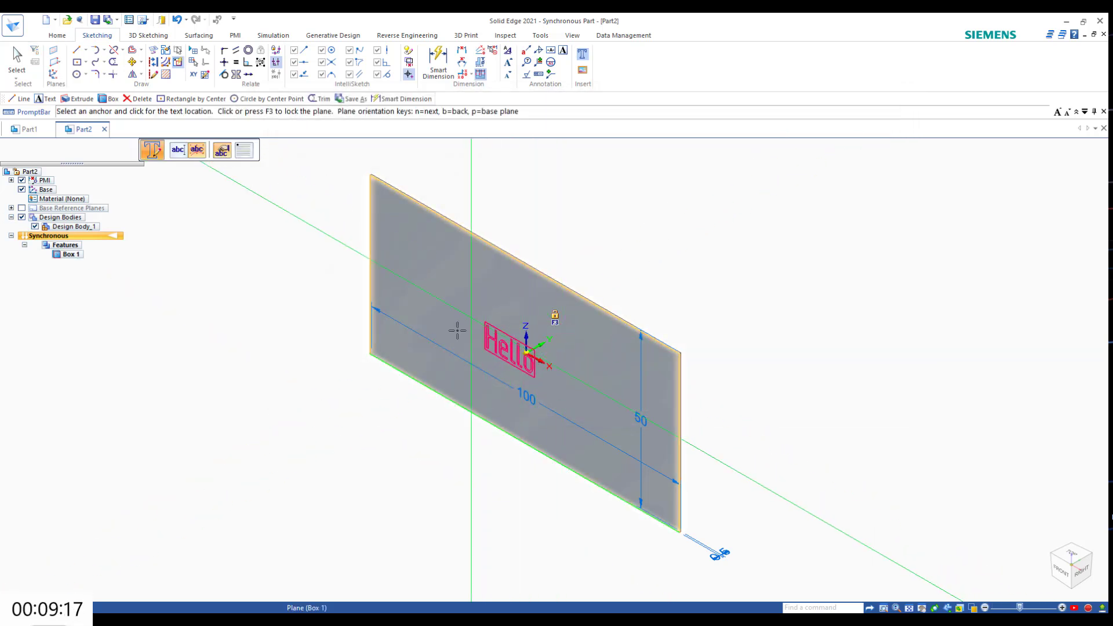
Lock the sketch plane to the plate's front face and place the text with its Center anchor at the origin.
{"action": "key", "text": "F3"}
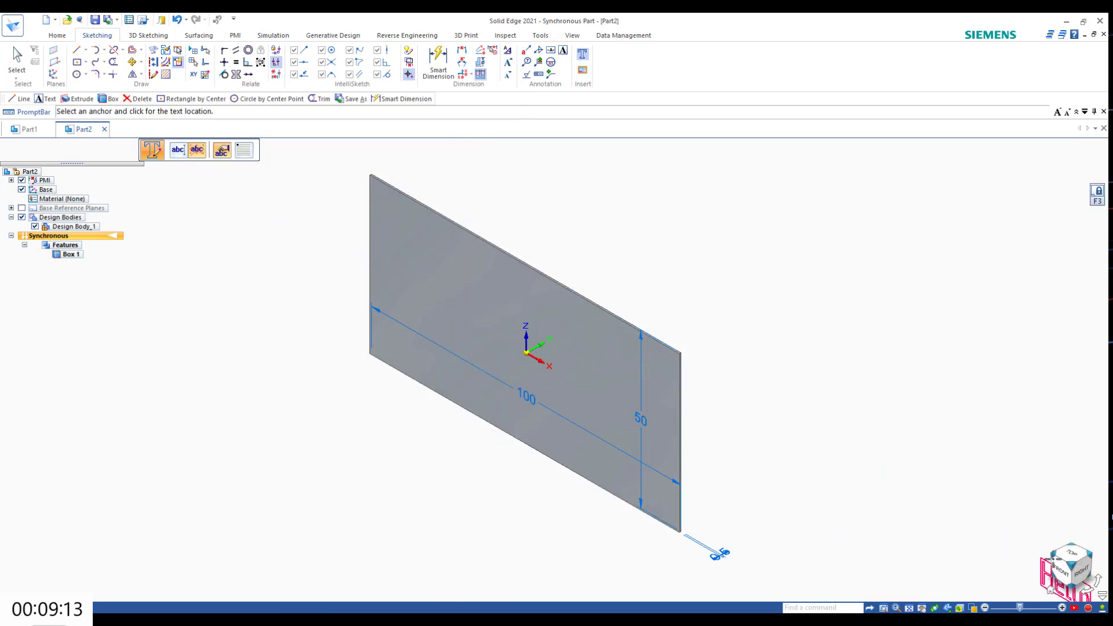
{"action": "left_click", "coordinate": [1061, 571]}
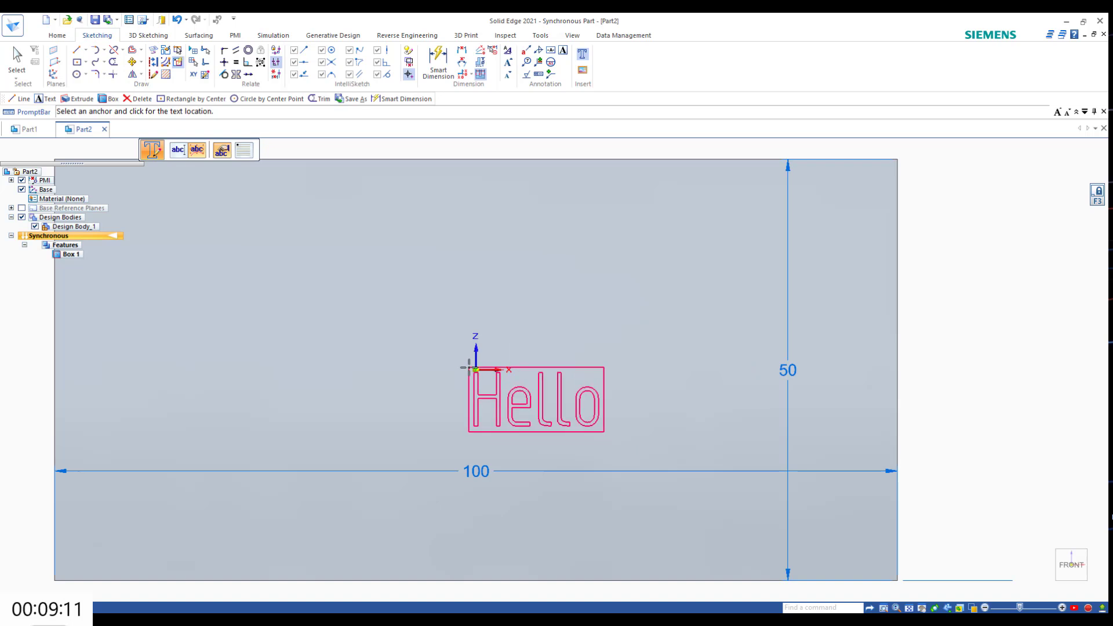
{"action": "left_click", "coordinate": [245, 150]}
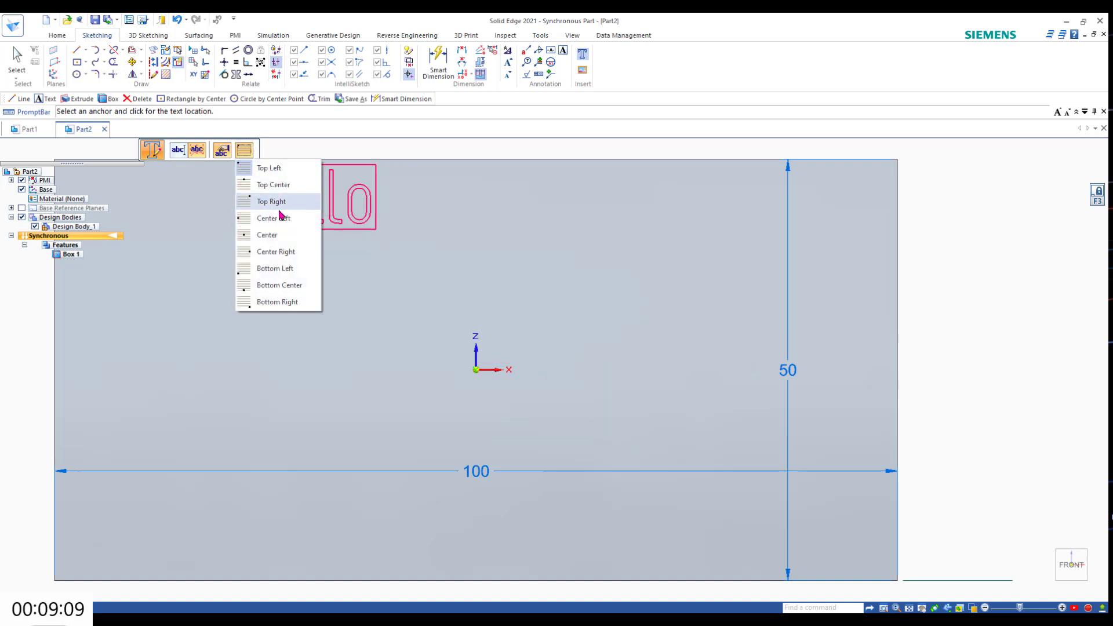
{"action": "left_click", "coordinate": [281, 235]}
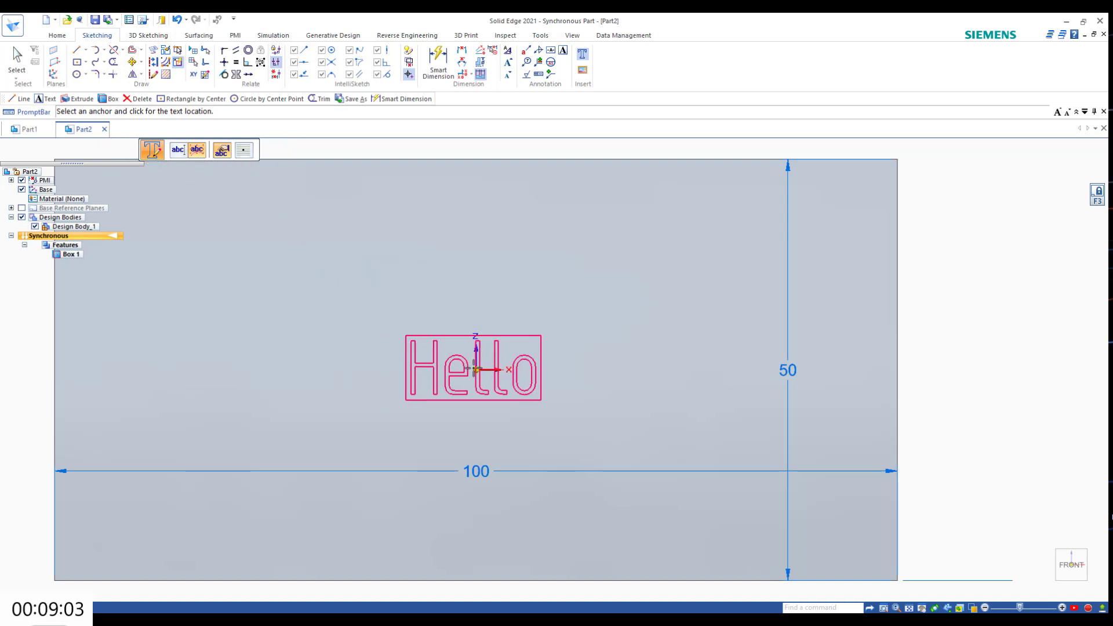
{"action": "left_click", "coordinate": [474, 369]}
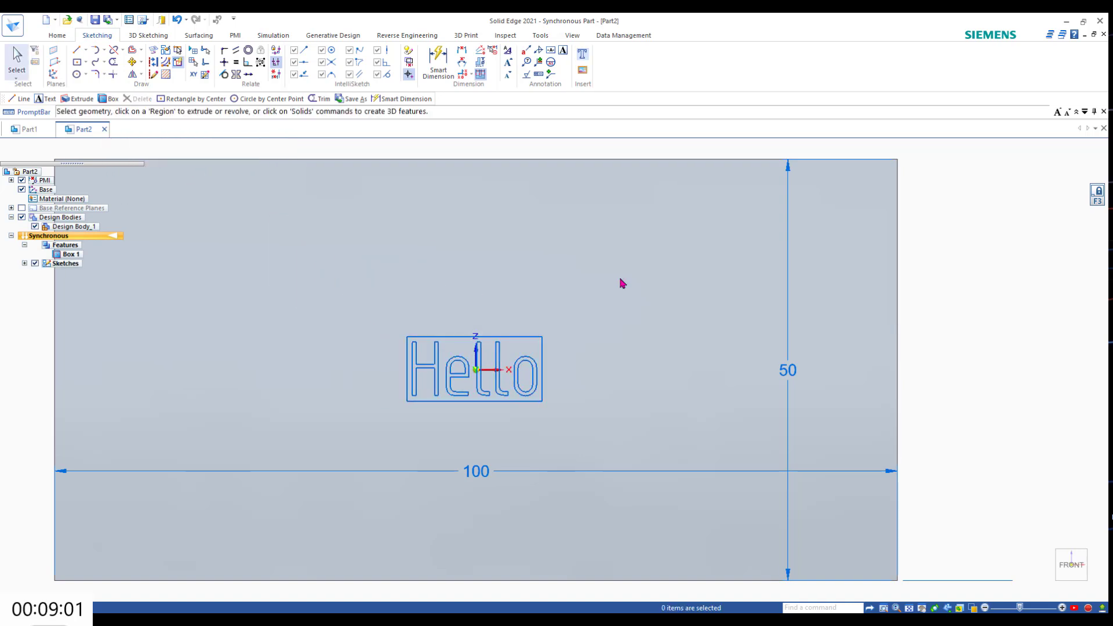
Start a Normal cutout and select the outline chains of every letter in "Hello", leaving out the surrounding text frame.
{"action": "left_click", "coordinate": [58, 36]}
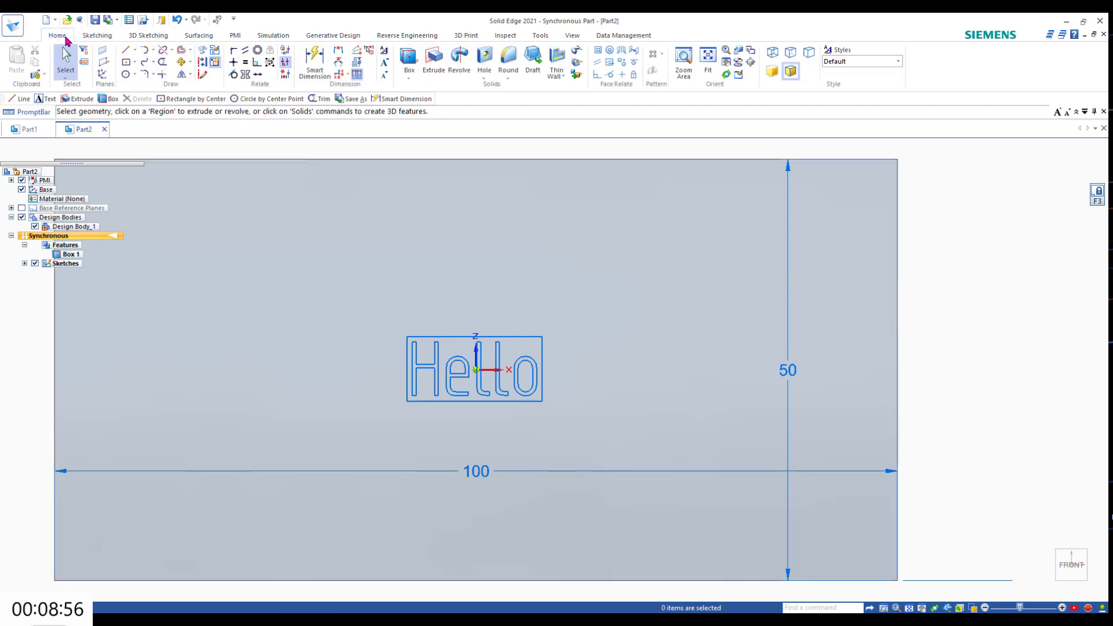
{"action": "left_click", "coordinate": [578, 51]}
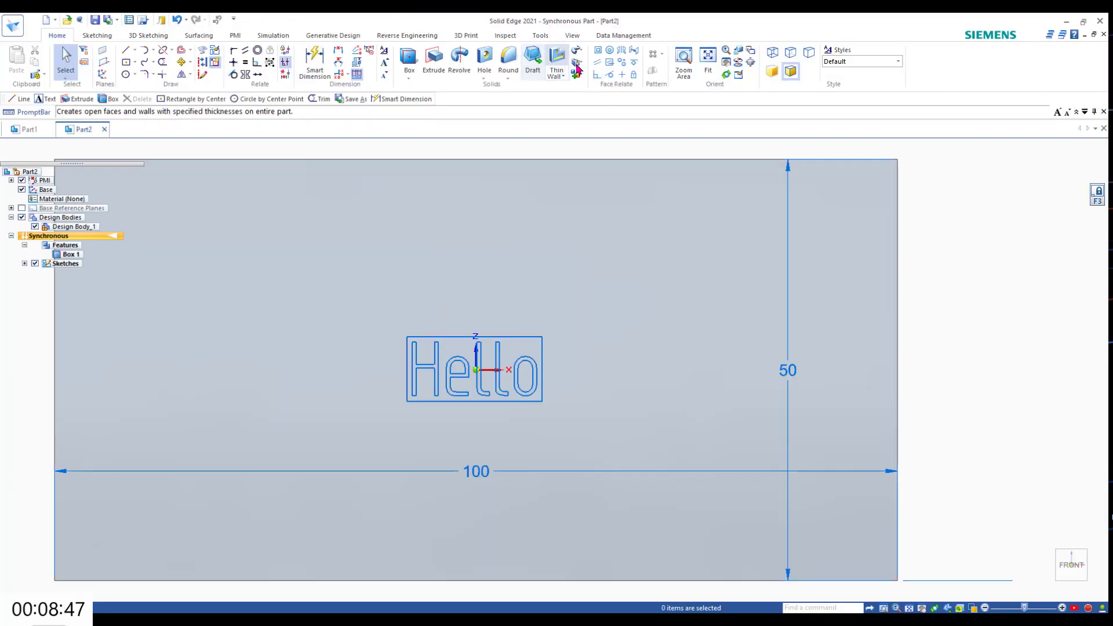
{"action": "left_click", "coordinate": [577, 67]}
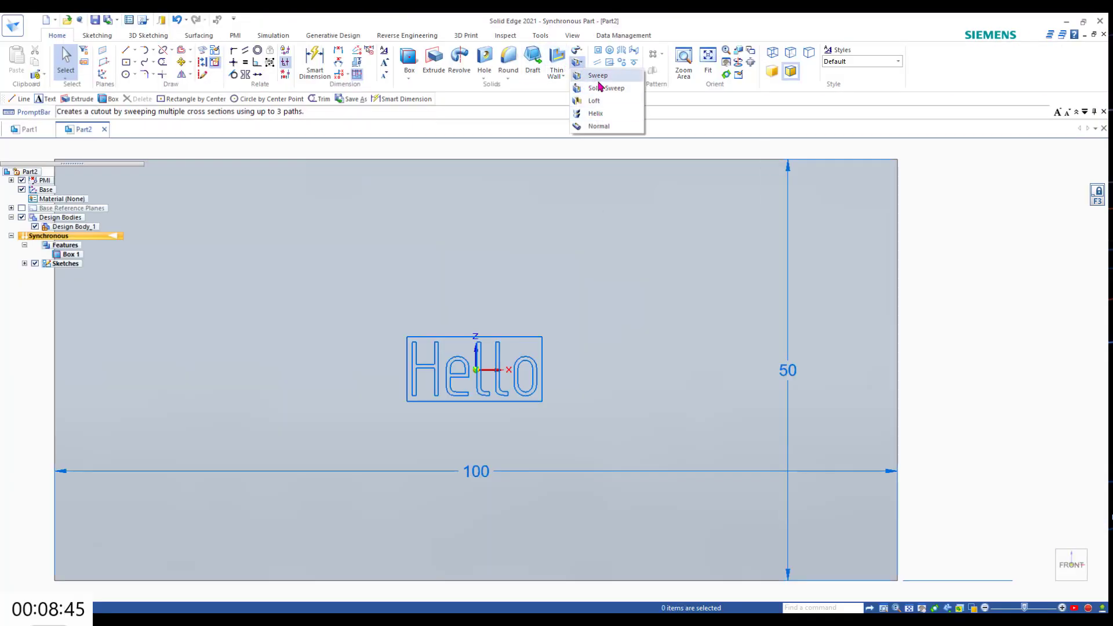
{"action": "left_click", "coordinate": [599, 126]}
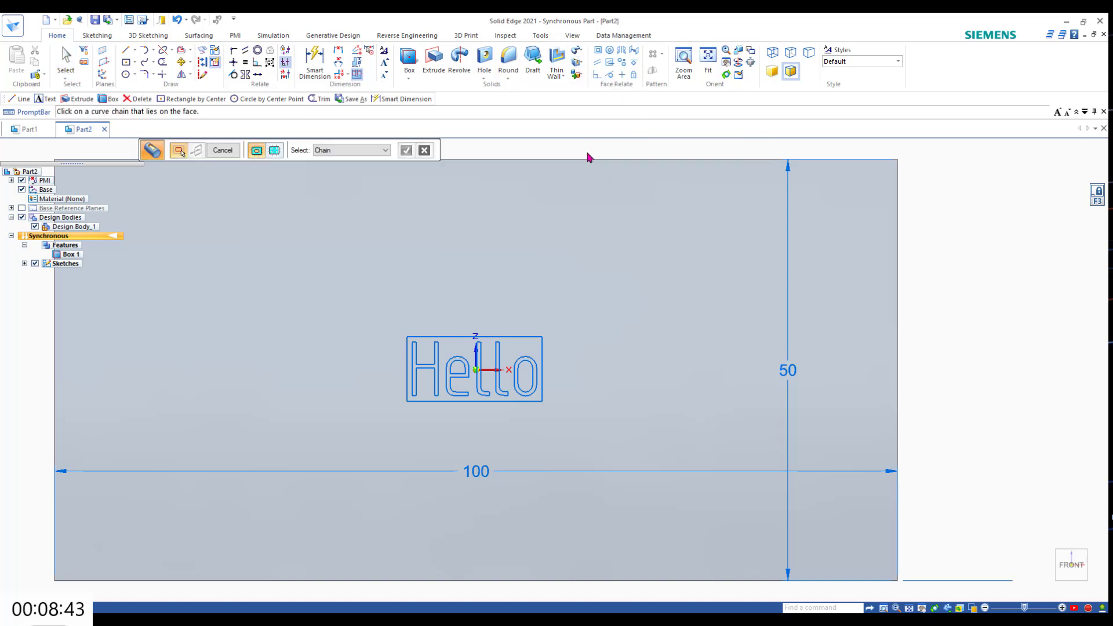
{"action": "left_click", "coordinate": [418, 380]}
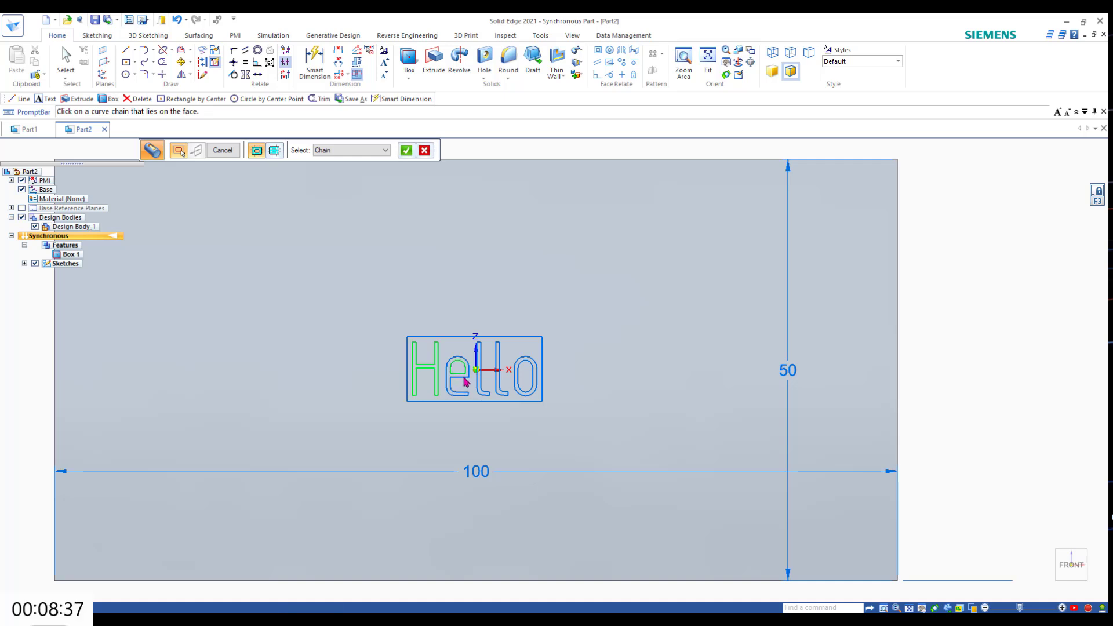
{"action": "left_click", "coordinate": [464, 380]}
{"action": "left_click", "coordinate": [481, 386]}
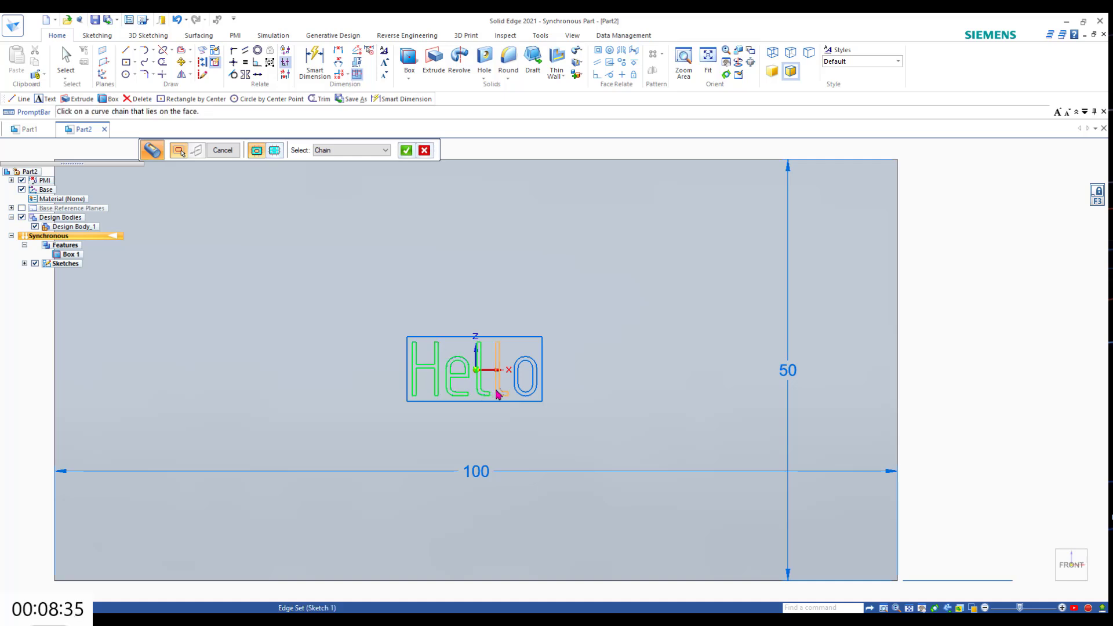
{"action": "left_click", "coordinate": [497, 391]}
{"action": "left_click", "coordinate": [518, 393]}
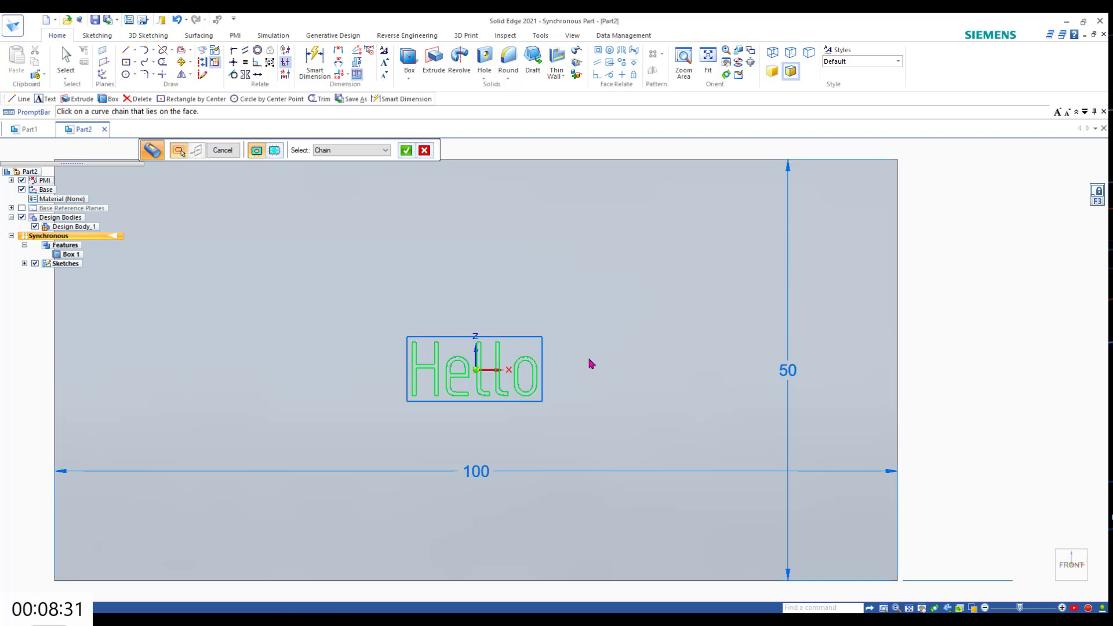
Cut the selected letters out of the plate with a Normal cutout depth of 3 mm and finish the feature.
{"action": "left_click", "coordinate": [415, 152]}
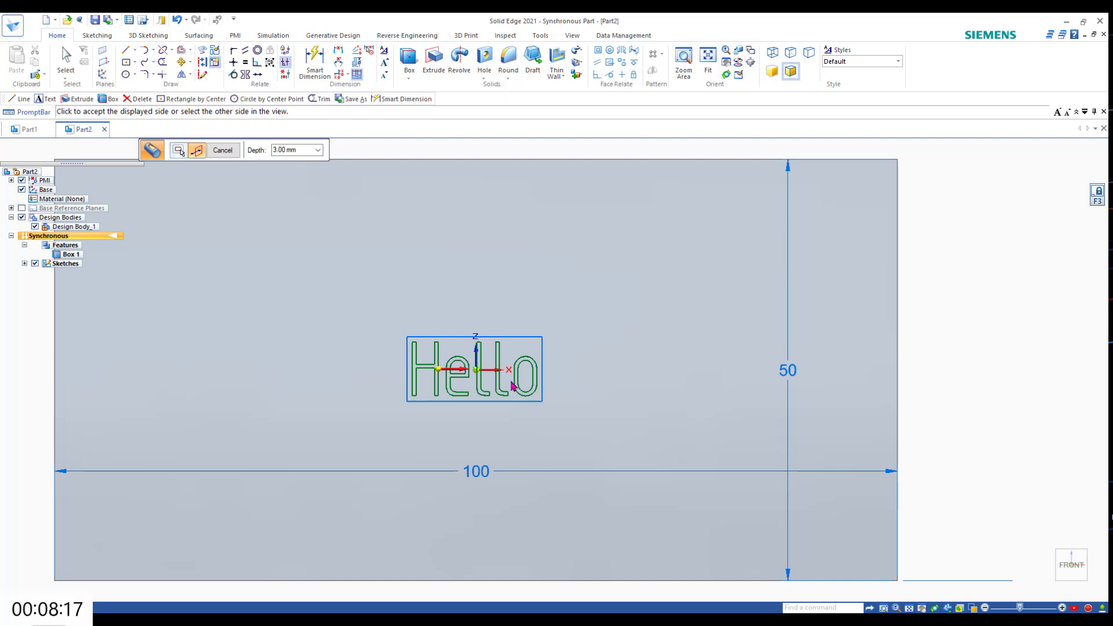
{"action": "left_click", "coordinate": [414, 394]}
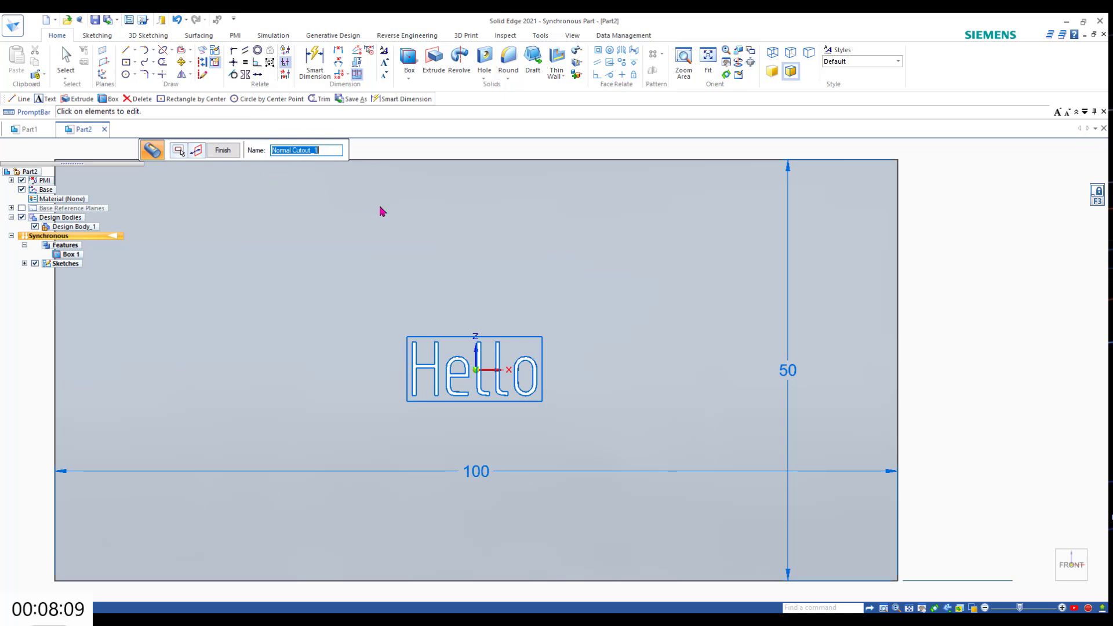
{"action": "left_click", "coordinate": [226, 151]}
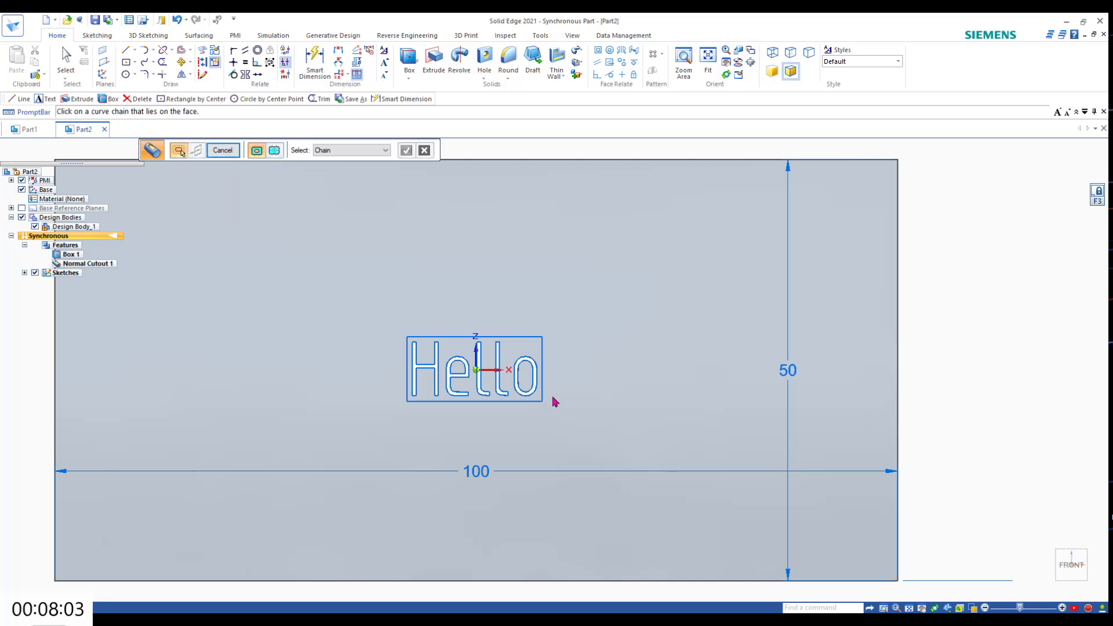
{"action": "scroll", "coordinate": [554, 401], "scroll_direction": "up", "scroll_amount": 3}
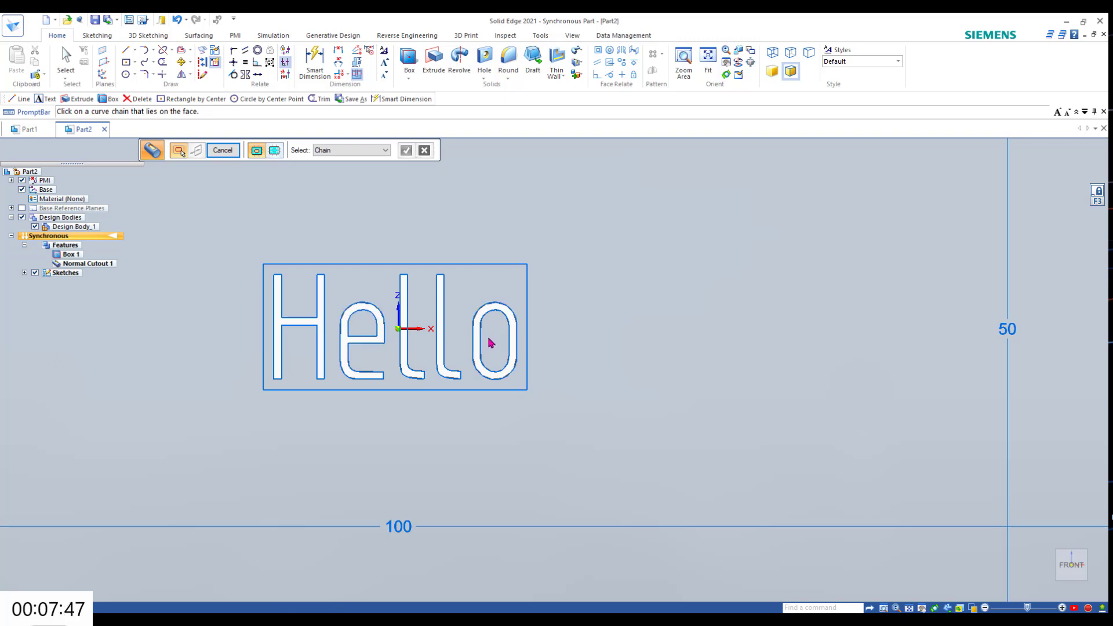
Create another new part document from the ANSI PART template.
{"action": "left_click", "coordinate": [13, 25]}
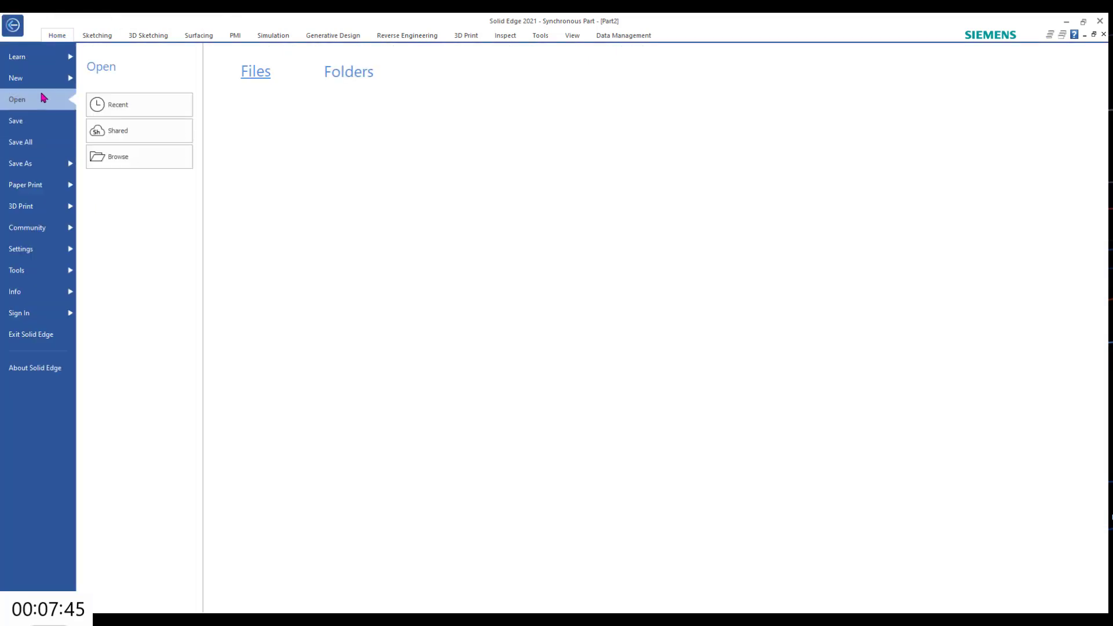
{"action": "left_click", "coordinate": [32, 80]}
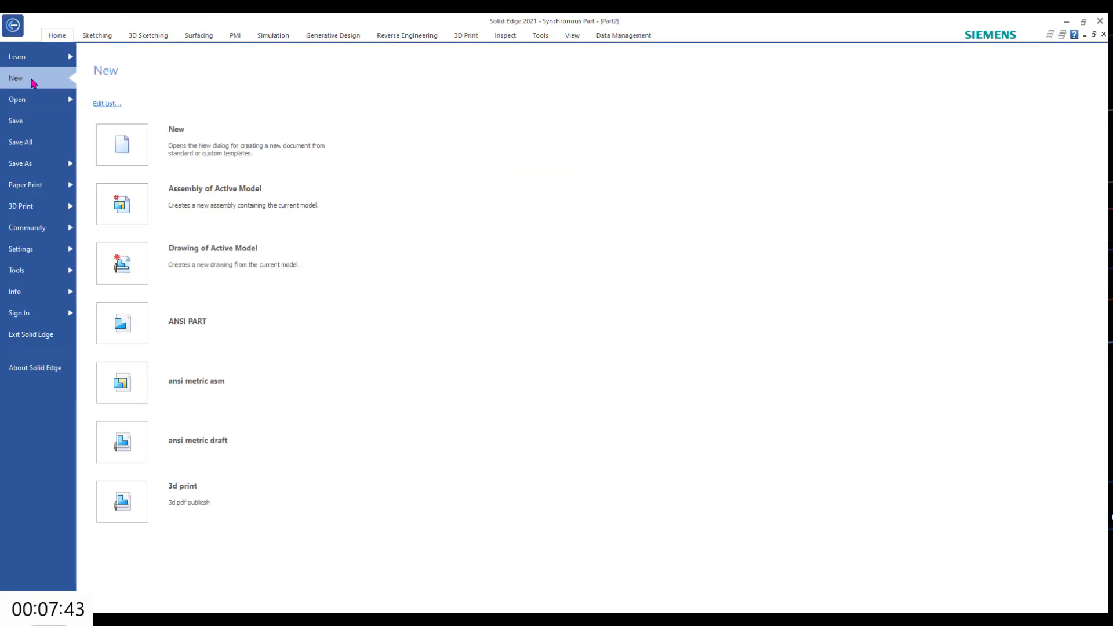
{"action": "left_click", "coordinate": [137, 322]}
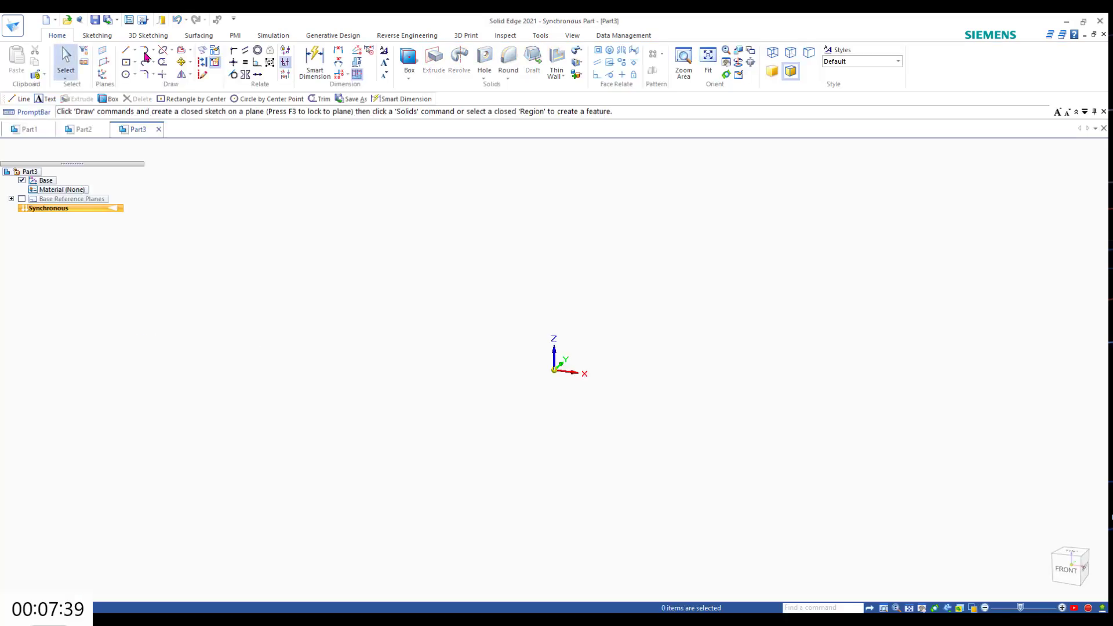
Create a box centred on the origin, 100 mm wide, 50 mm high at 0°, with a thickness of 1 mm.
{"action": "left_click", "coordinate": [407, 58]}
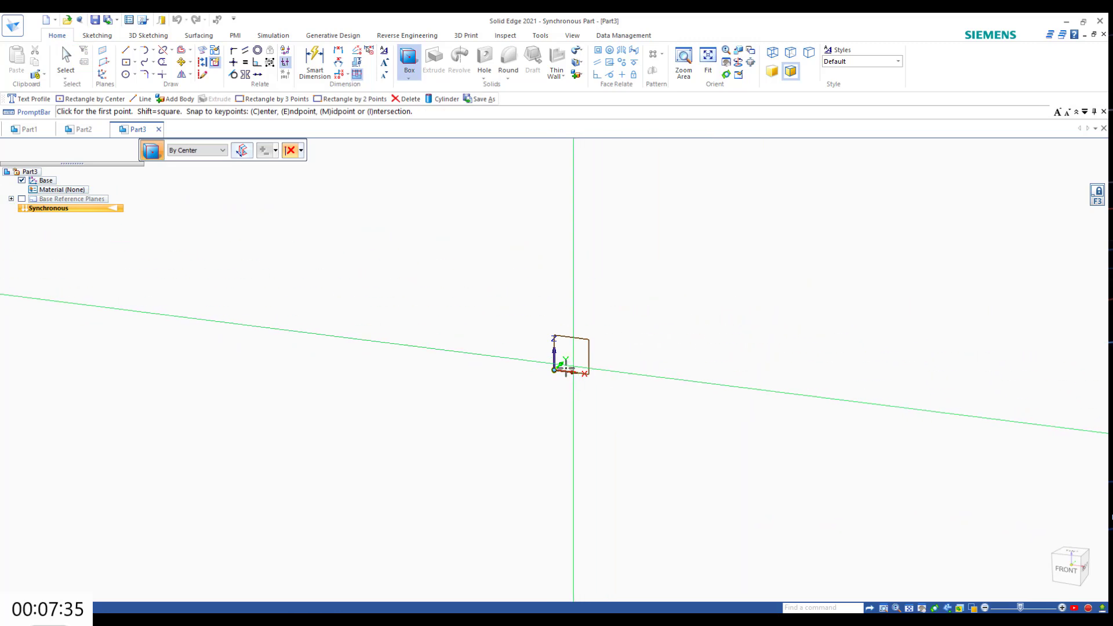
{"action": "left_click", "coordinate": [554, 370]}
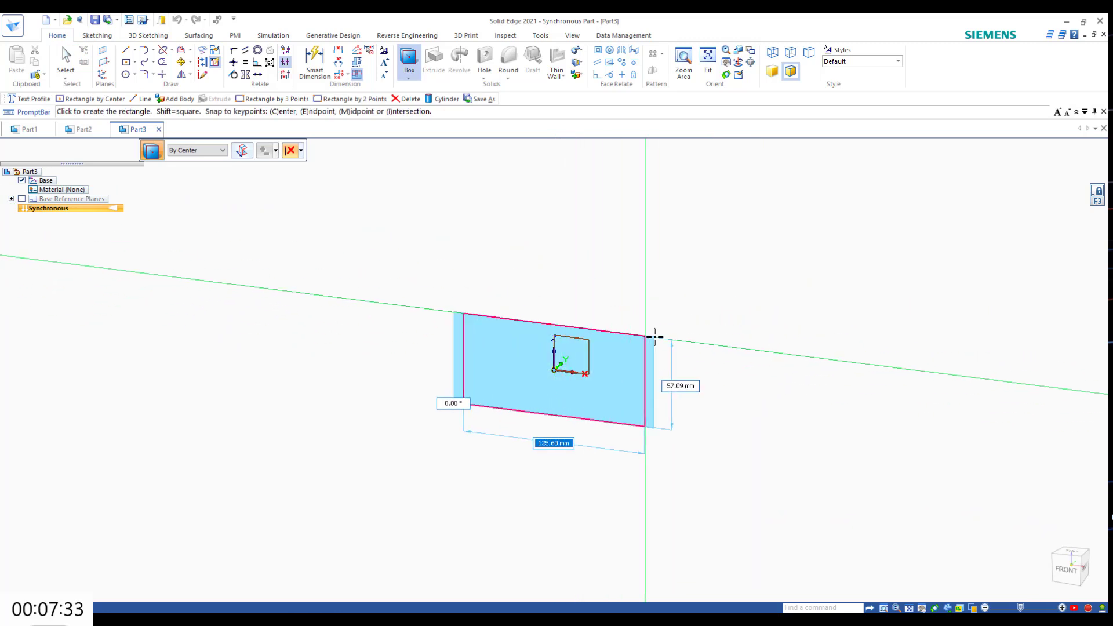
{"action": "type", "text": "100"}
{"action": "key", "text": "Tab"}
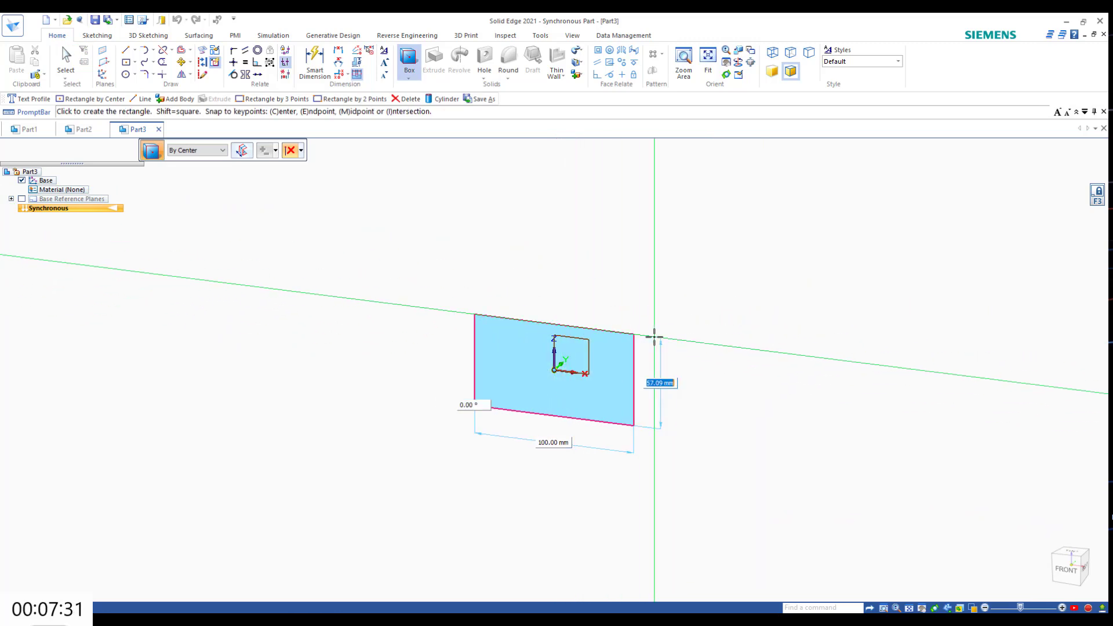
{"action": "type", "text": "50"}
{"action": "key", "text": "Tab"}
{"action": "type", "text": "0"}
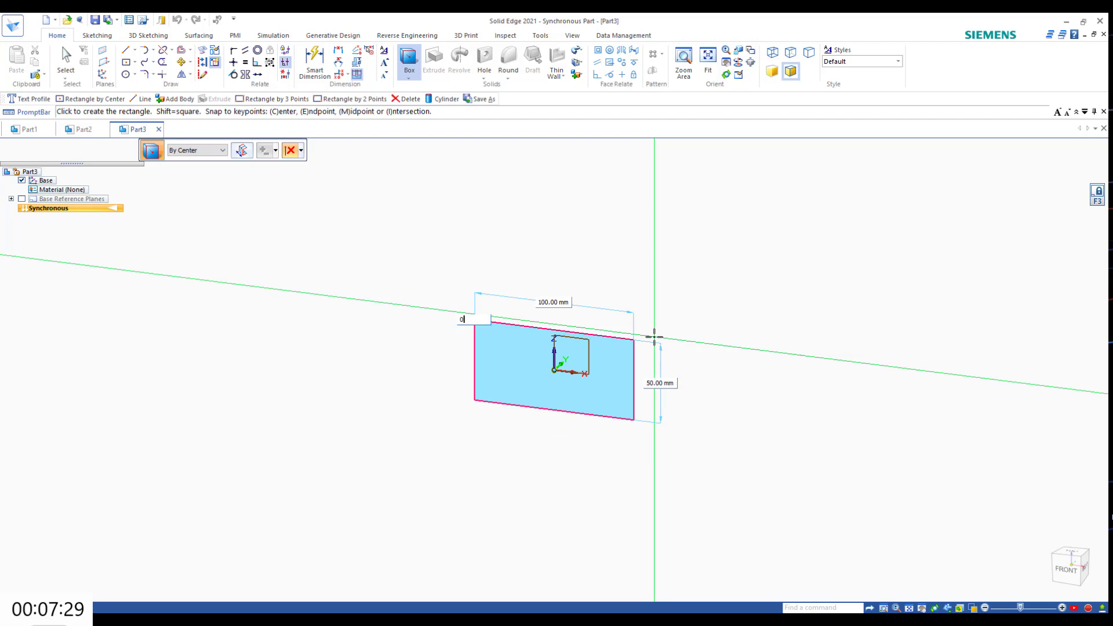
{"action": "key", "text": "Return"}
{"action": "type", "text": "1"}
{"action": "key", "text": "Return"}
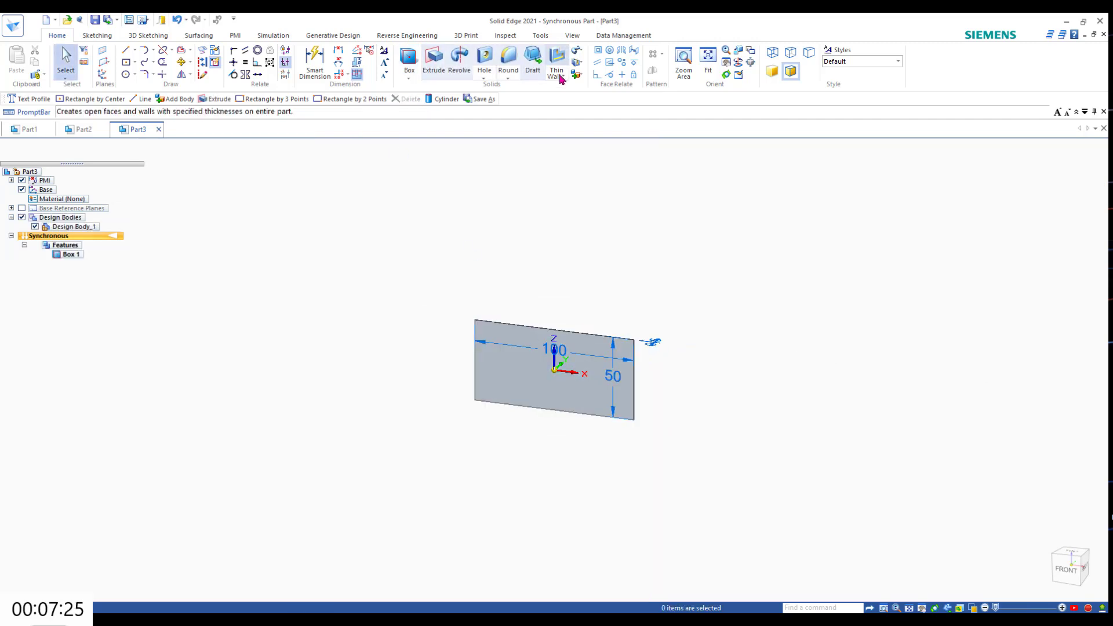
Start a text profile reading "text" and set its font to Vladimir Script.
{"action": "left_click", "coordinate": [96, 36]}
{"action": "left_click", "coordinate": [582, 53]}
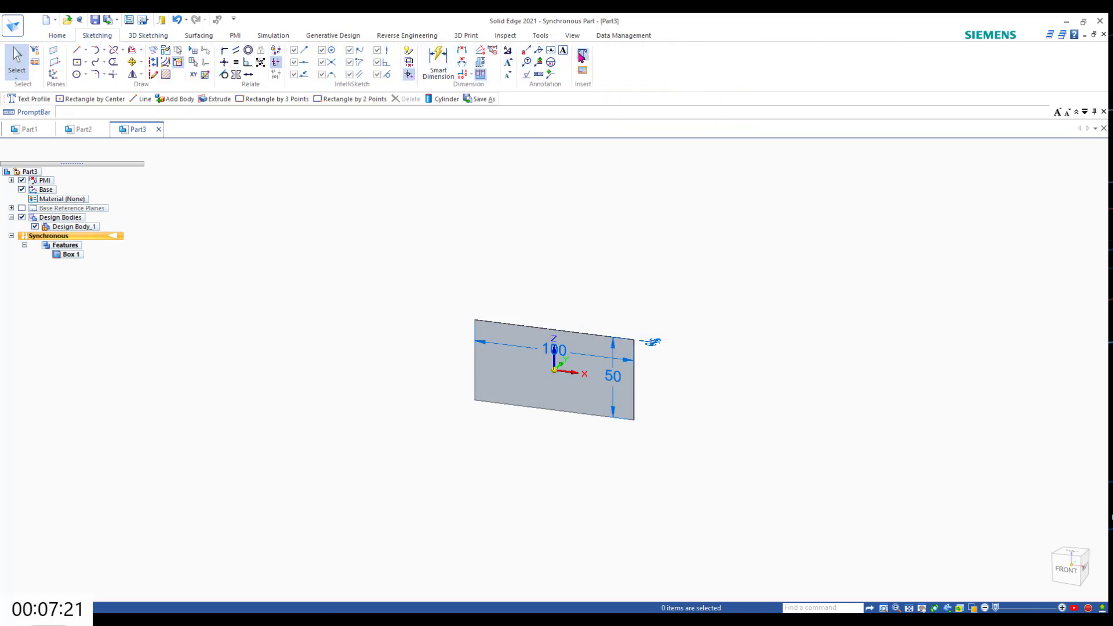
{"action": "left_click", "coordinate": [605, 266]}
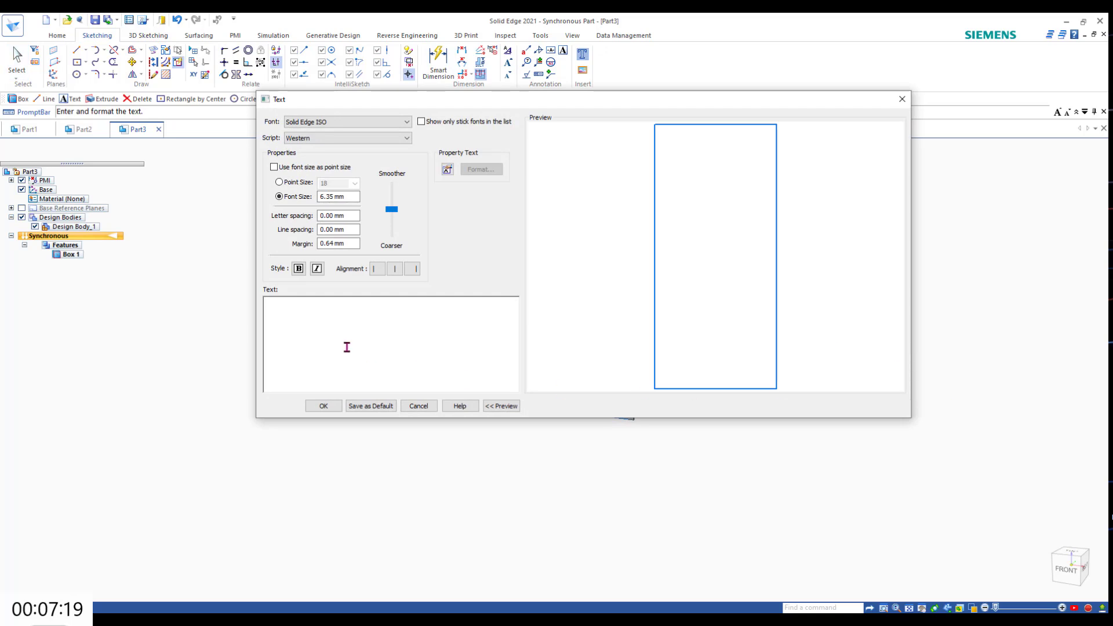
{"action": "type", "text": "text"}
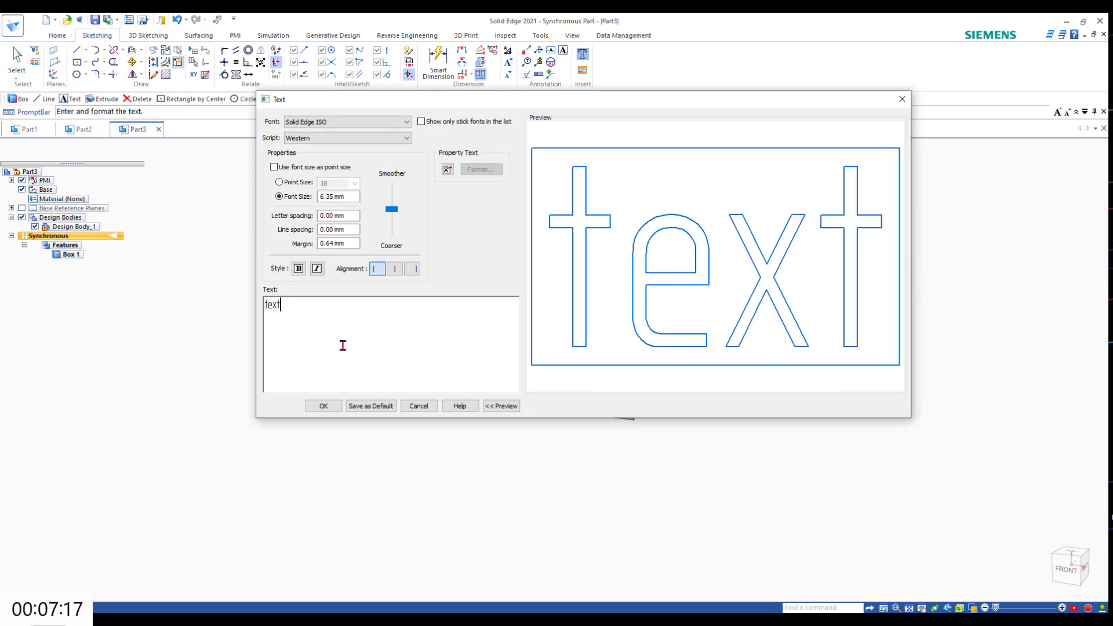
{"action": "left_click", "coordinate": [404, 123]}
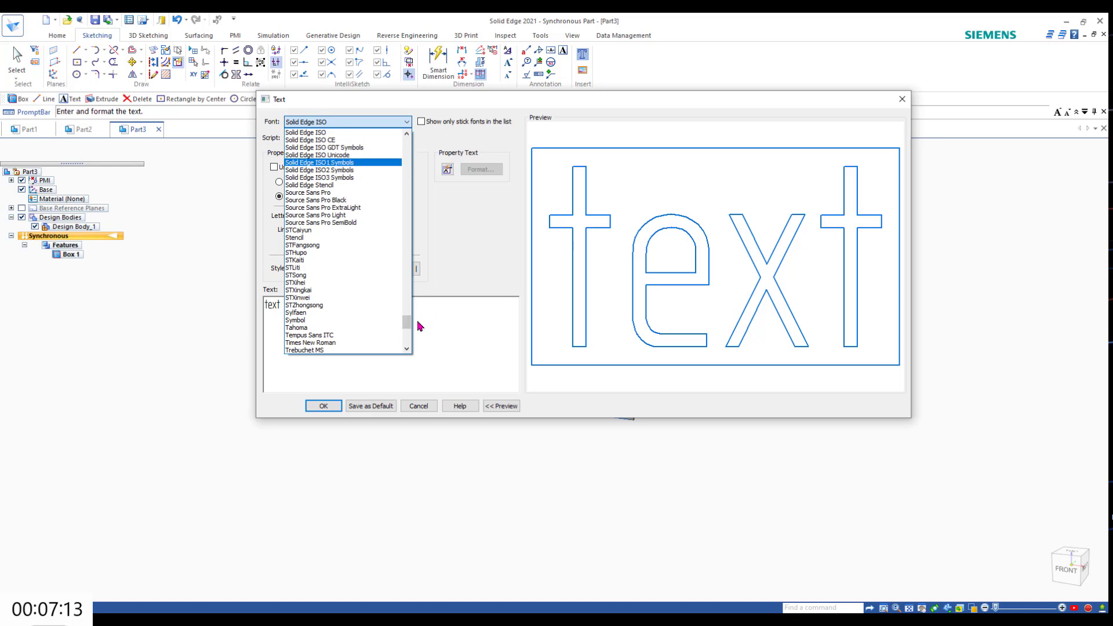
{"action": "left_click_drag", "start_coordinate": [408, 322], "coordinate": [378, 340]}
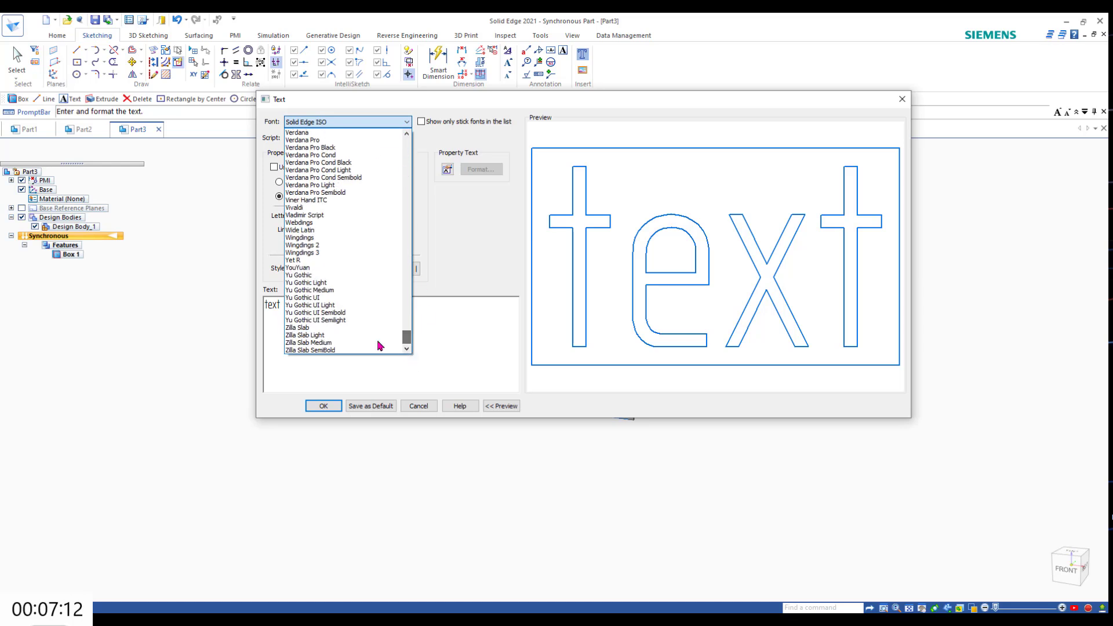
{"action": "left_click", "coordinate": [318, 216]}
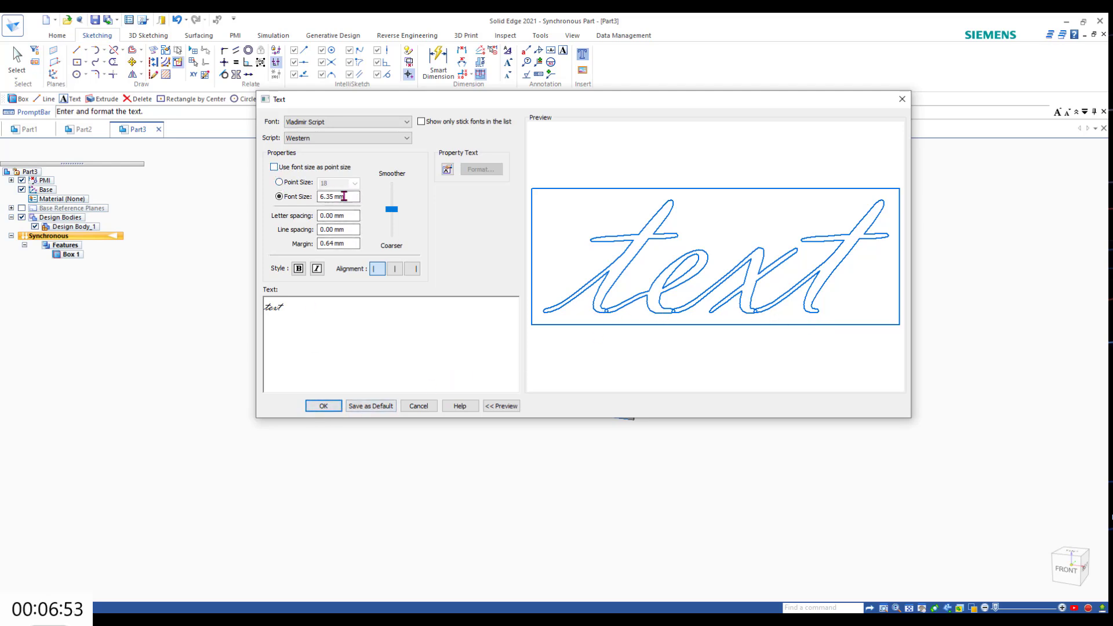
Set the text profile's font size to 20 mm and place it near the middle of the plate's front face.
{"action": "left_click_drag", "start_coordinate": [344, 197], "coordinate": [303, 197]}
{"action": "key", "text": "Tab"}
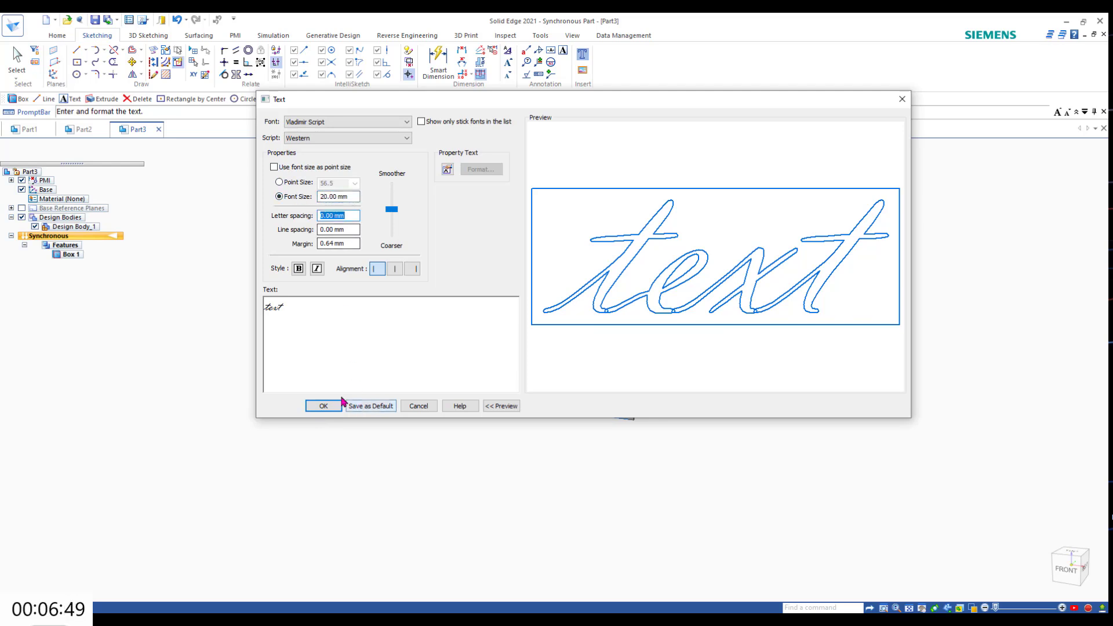
{"action": "left_click", "coordinate": [324, 406]}
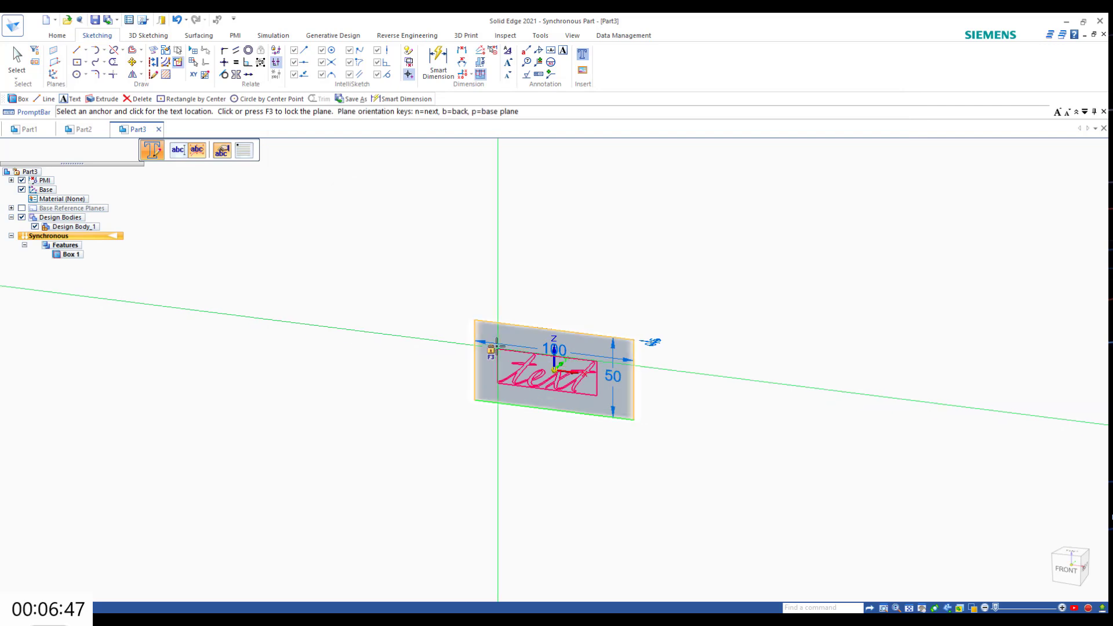
{"action": "left_click", "coordinate": [499, 347]}
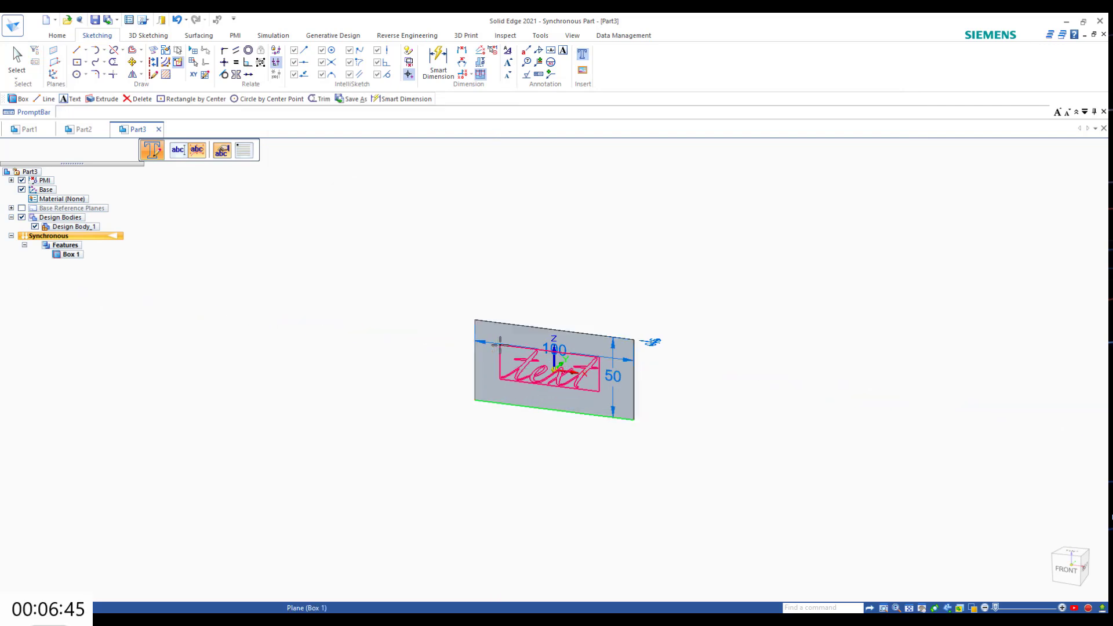
Try to cut the outline chains of all letters in "text" together with a 3 mm Normal cutout.
{"action": "left_click", "coordinate": [1069, 567]}
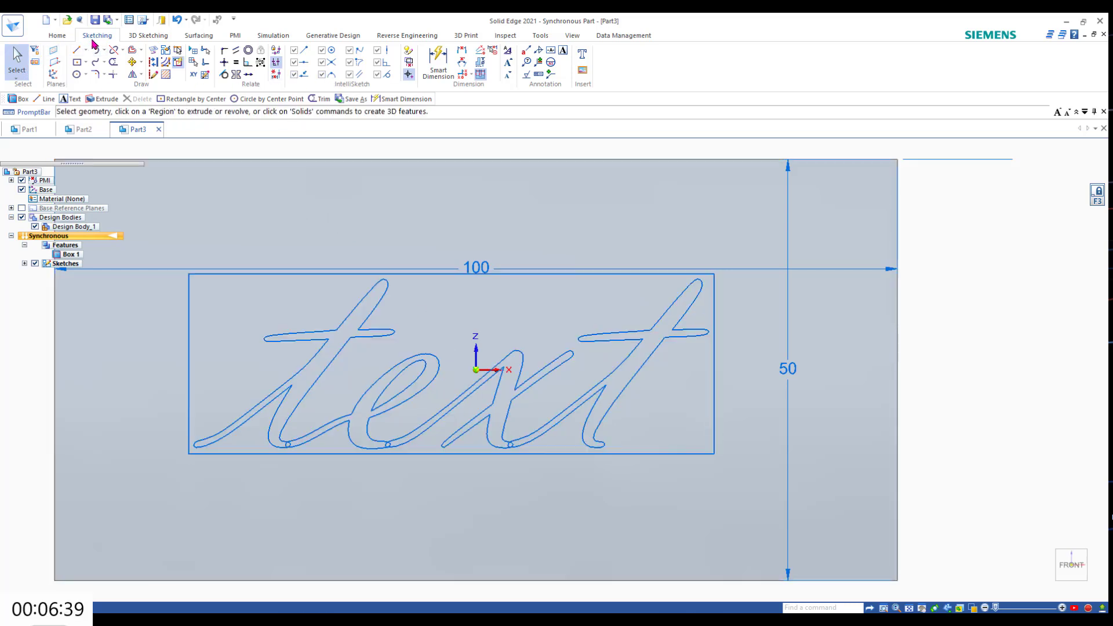
{"action": "left_click", "coordinate": [56, 38]}
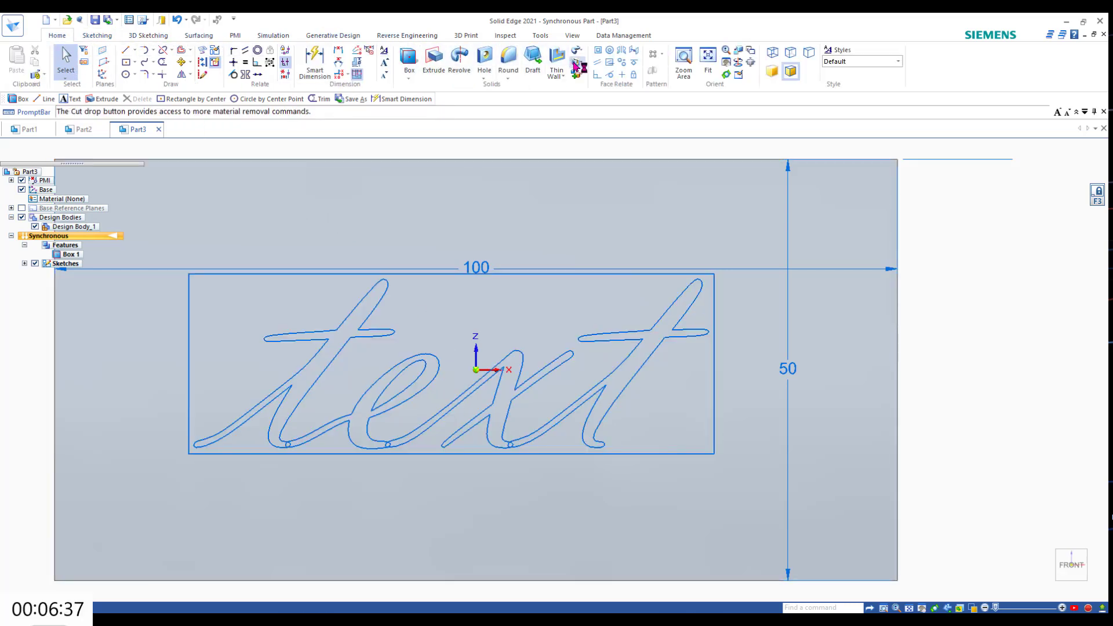
{"action": "left_click", "coordinate": [577, 63]}
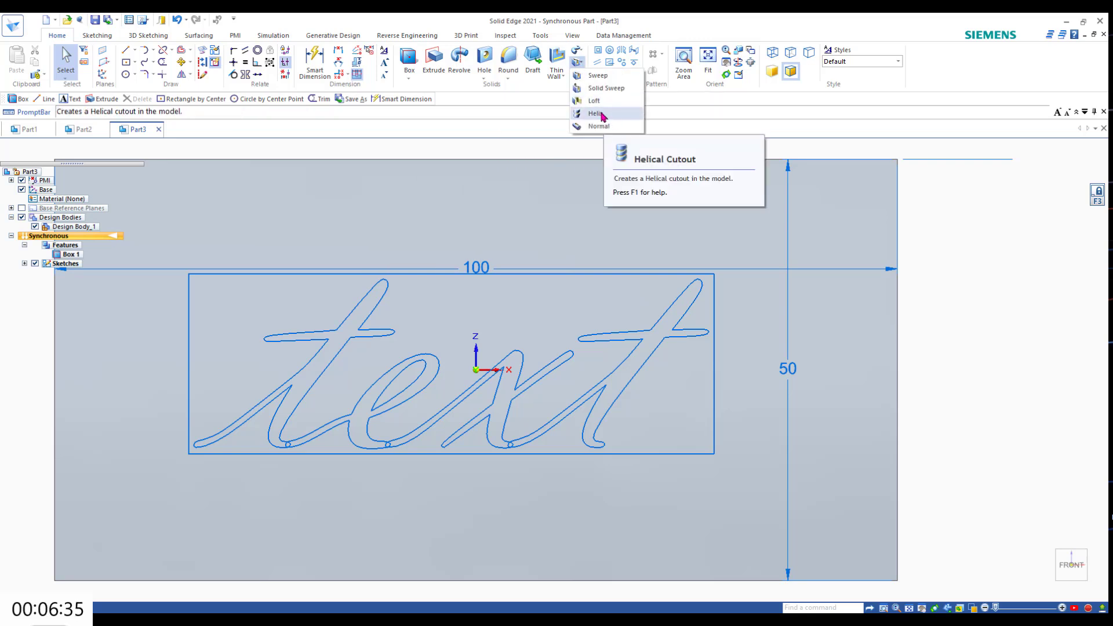
{"action": "left_click", "coordinate": [599, 126]}
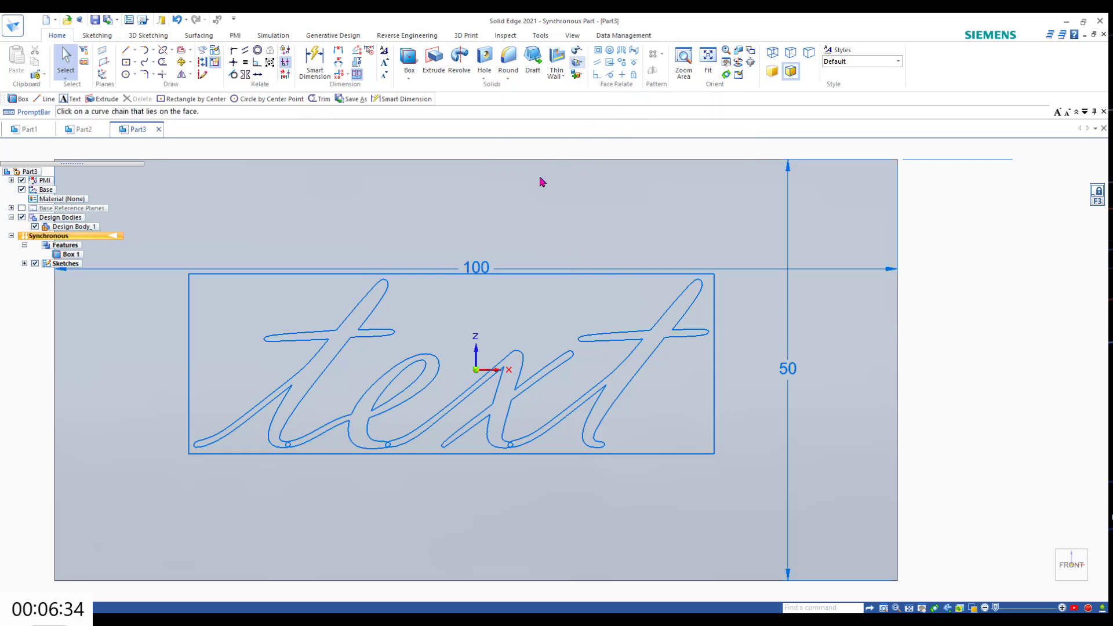
{"action": "left_click", "coordinate": [366, 338]}
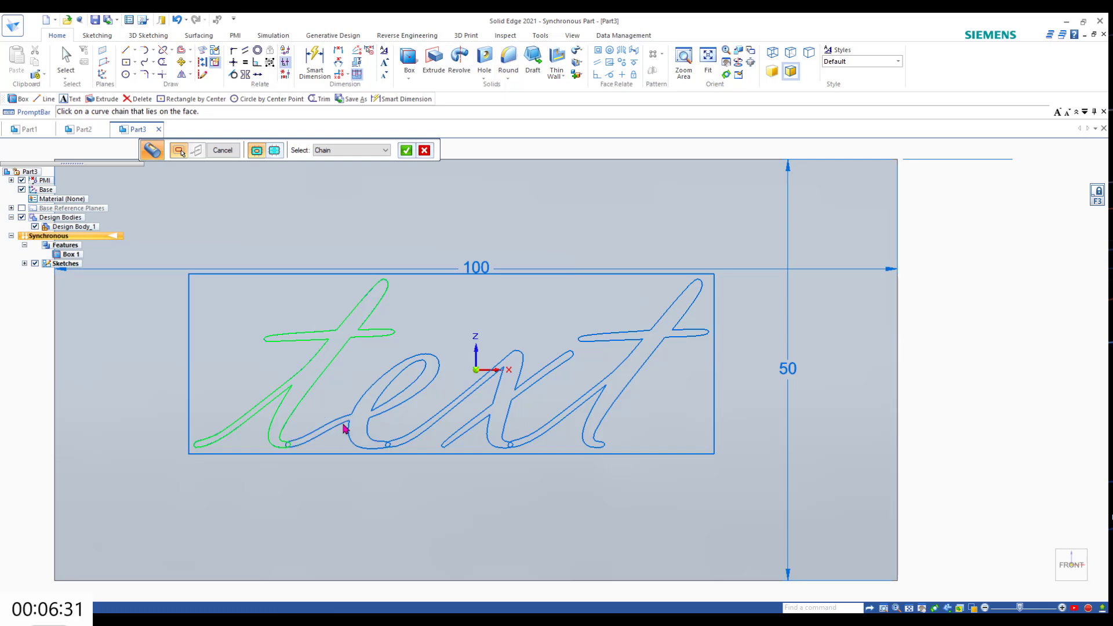
{"action": "left_click", "coordinate": [382, 419]}
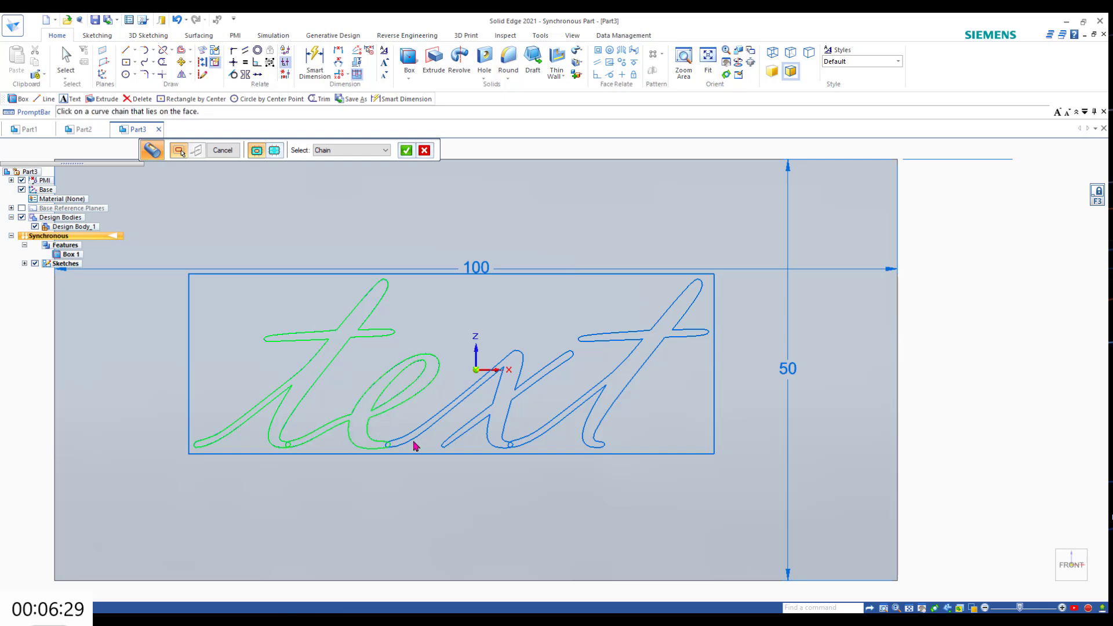
{"action": "left_click", "coordinate": [478, 432]}
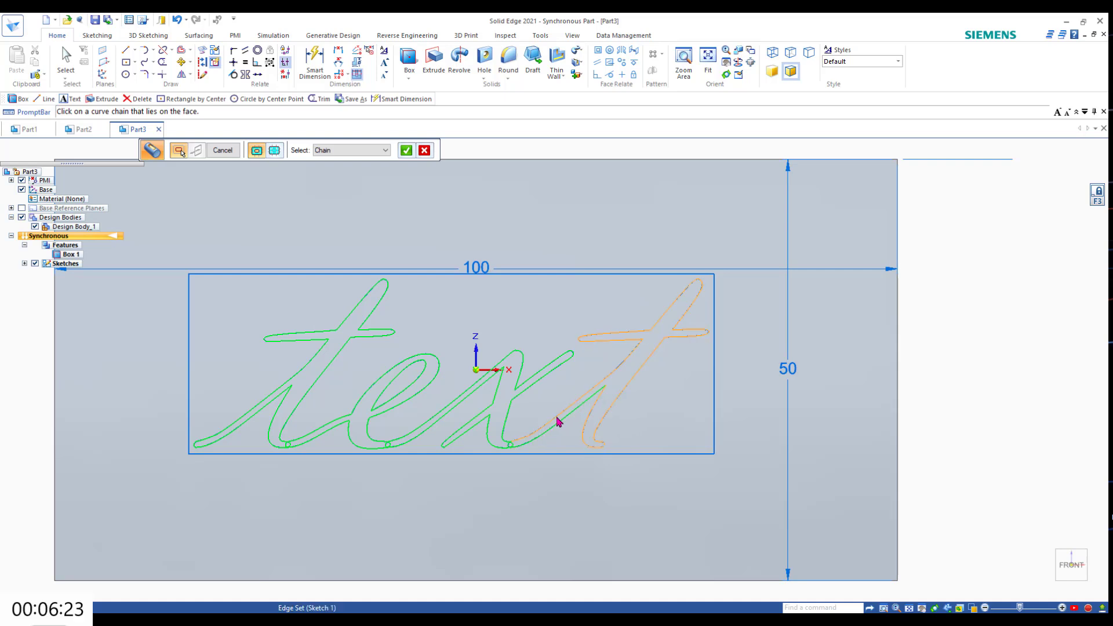
{"action": "left_click", "coordinate": [557, 421]}
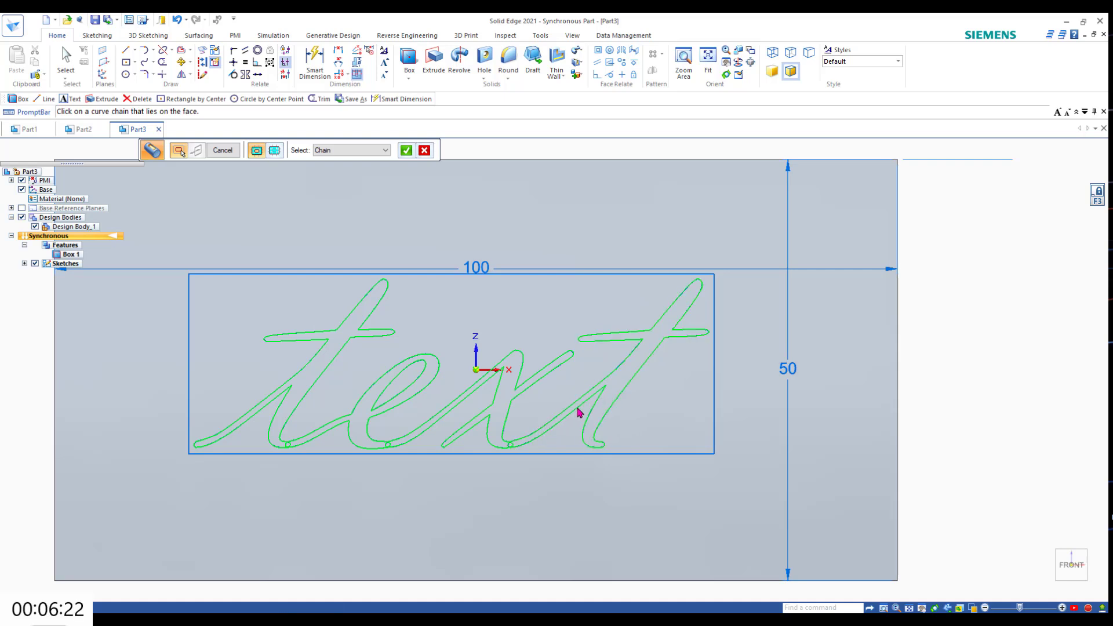
{"action": "right_click", "coordinate": [681, 393]}
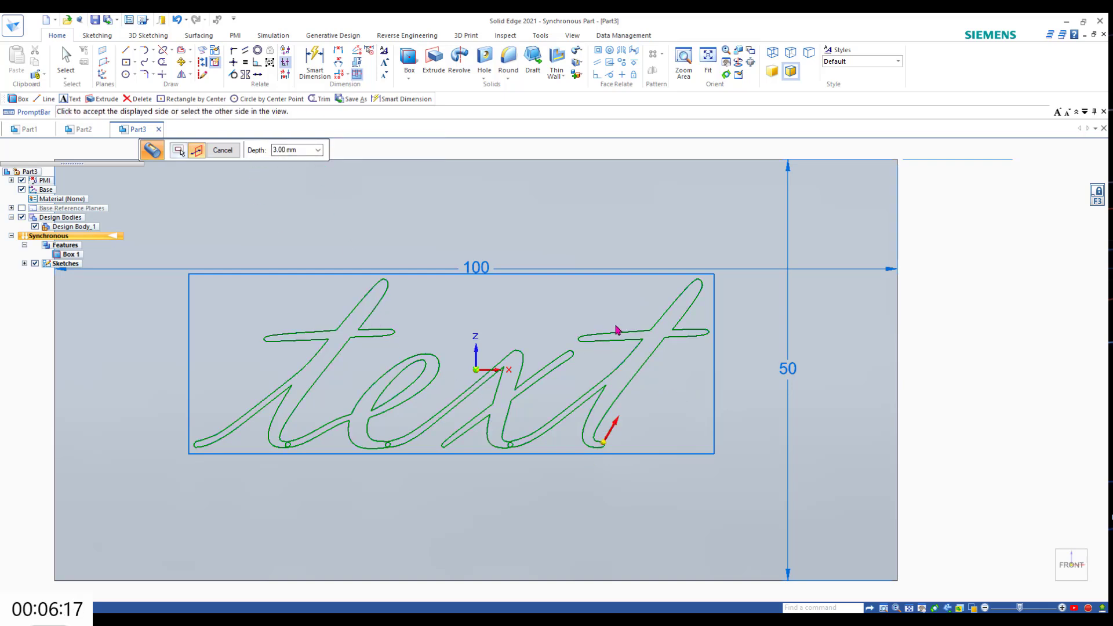
{"action": "left_click", "coordinate": [545, 462]}
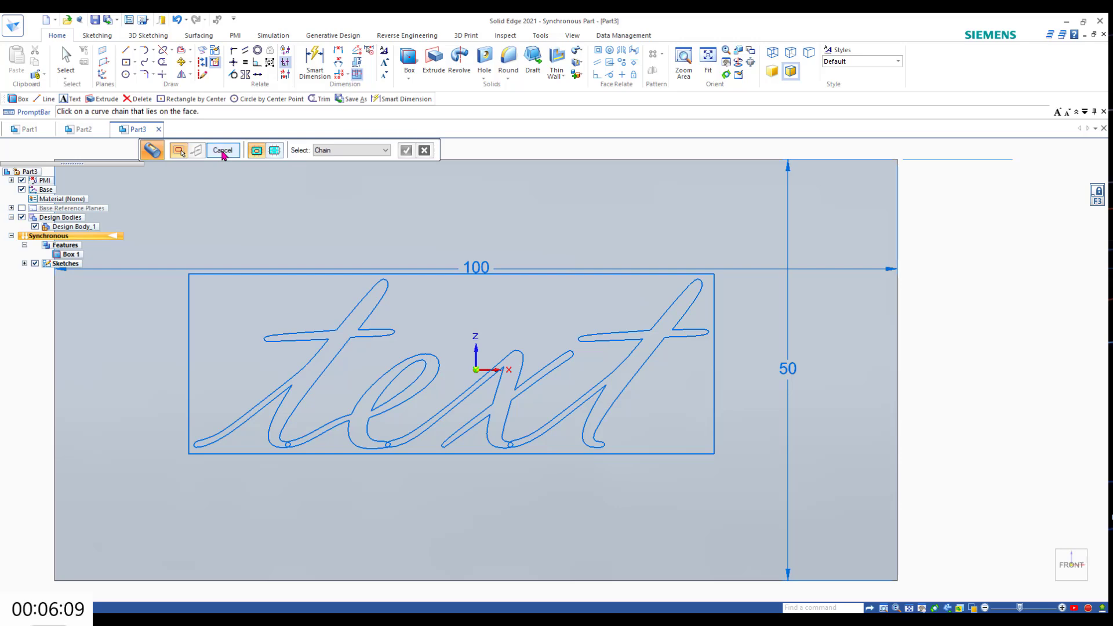
{"action": "middle_click_drag", "start_coordinate": [373, 248], "coordinate": [352, 258]}
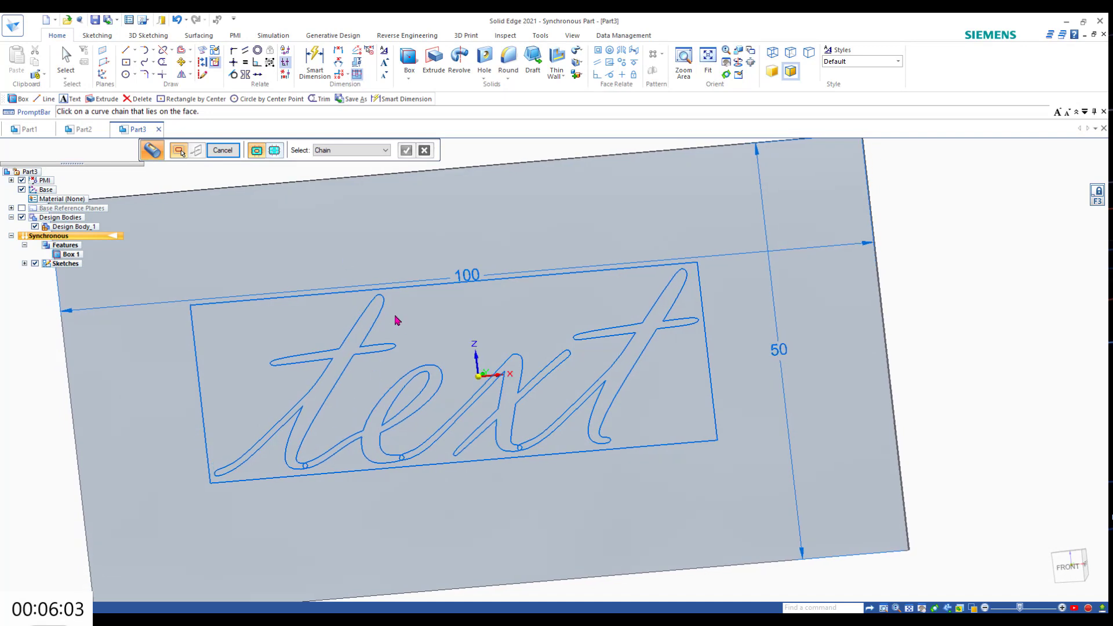
{"action": "left_click", "coordinate": [424, 150]}
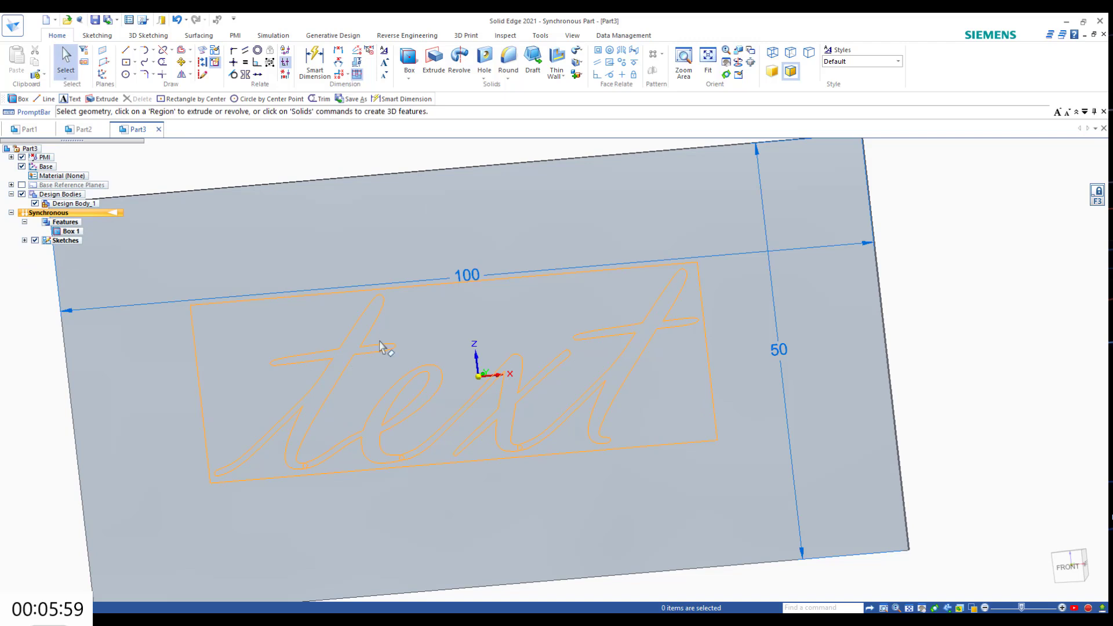
Cut only the first "t" out of the plate with a Normal cutout depth of 3 mm and finish the feature.
{"action": "left_click", "coordinate": [583, 66]}
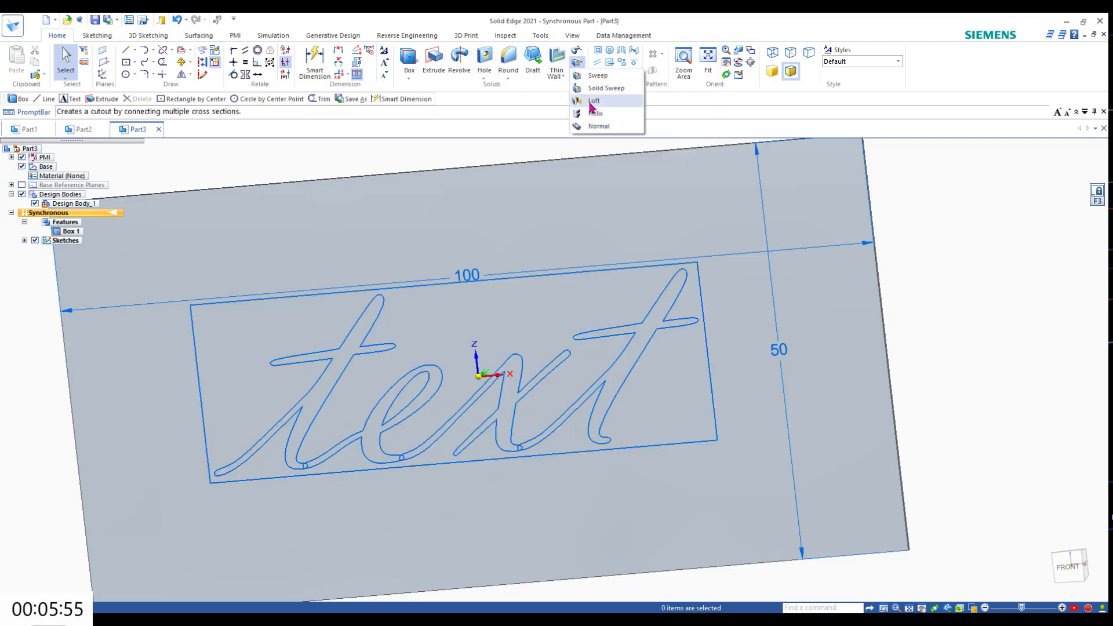
{"action": "left_click", "coordinate": [603, 125]}
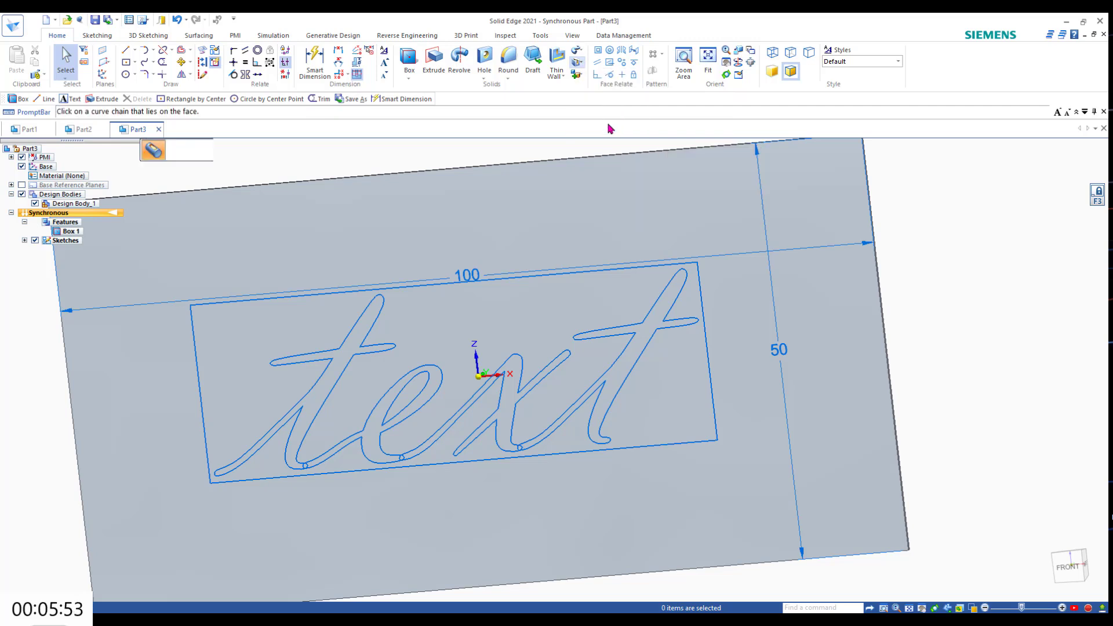
{"action": "left_click", "coordinate": [335, 388]}
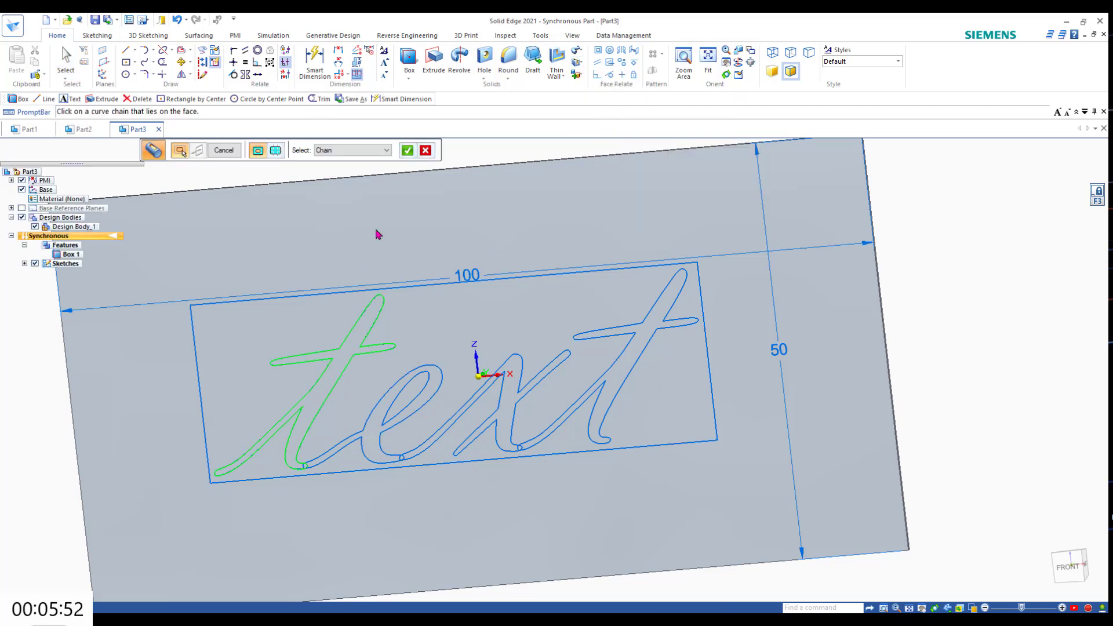
{"action": "left_click", "coordinate": [408, 151]}
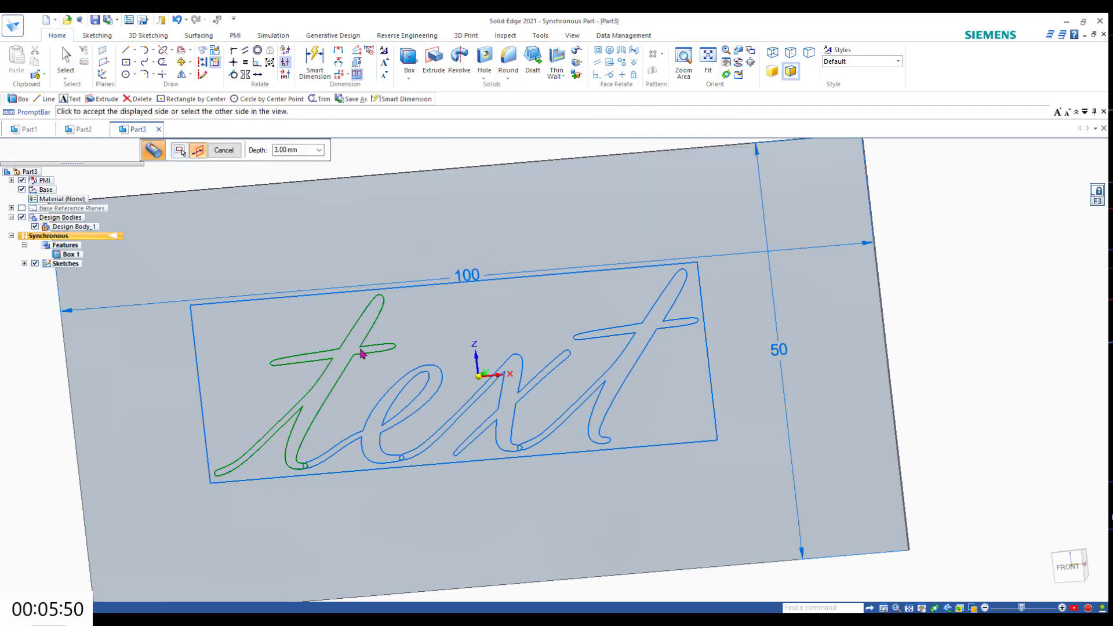
{"action": "left_click", "coordinate": [274, 470]}
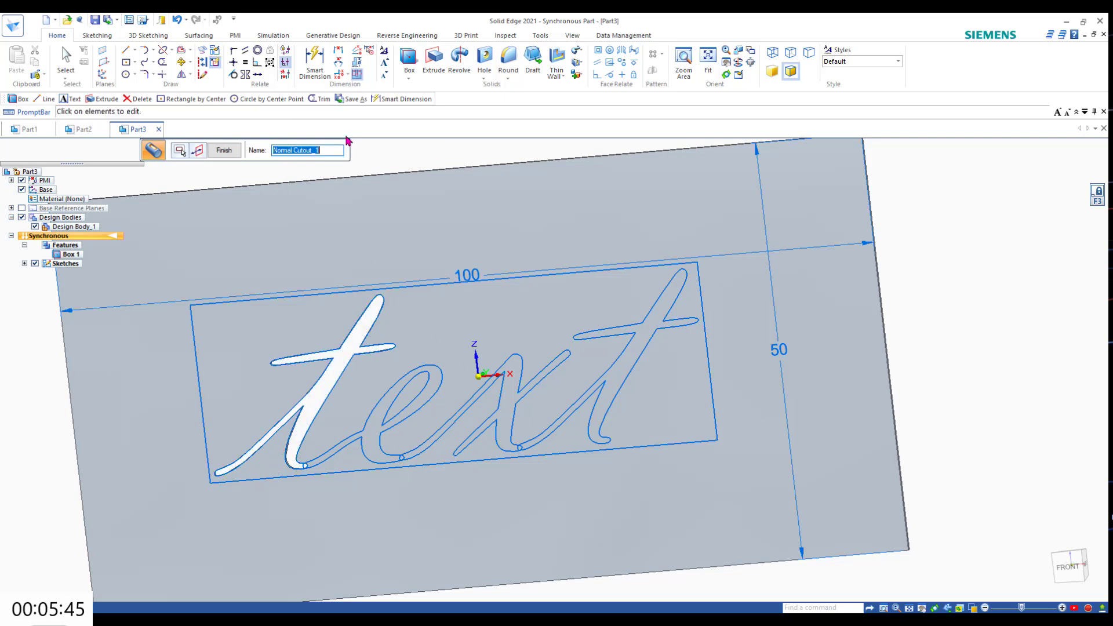
{"action": "left_click", "coordinate": [225, 153]}
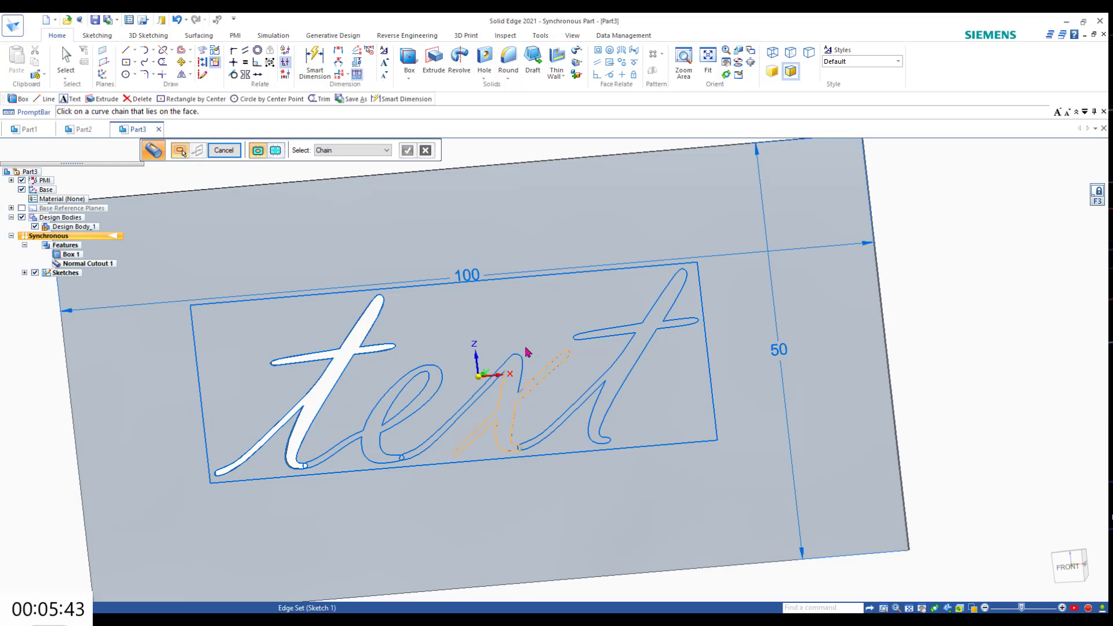
Cut the outline chains of the letter "x" out of the plate with a Normal cutout depth of 3 mm.
{"action": "left_click", "coordinate": [578, 62]}
{"action": "left_click", "coordinate": [597, 125]}
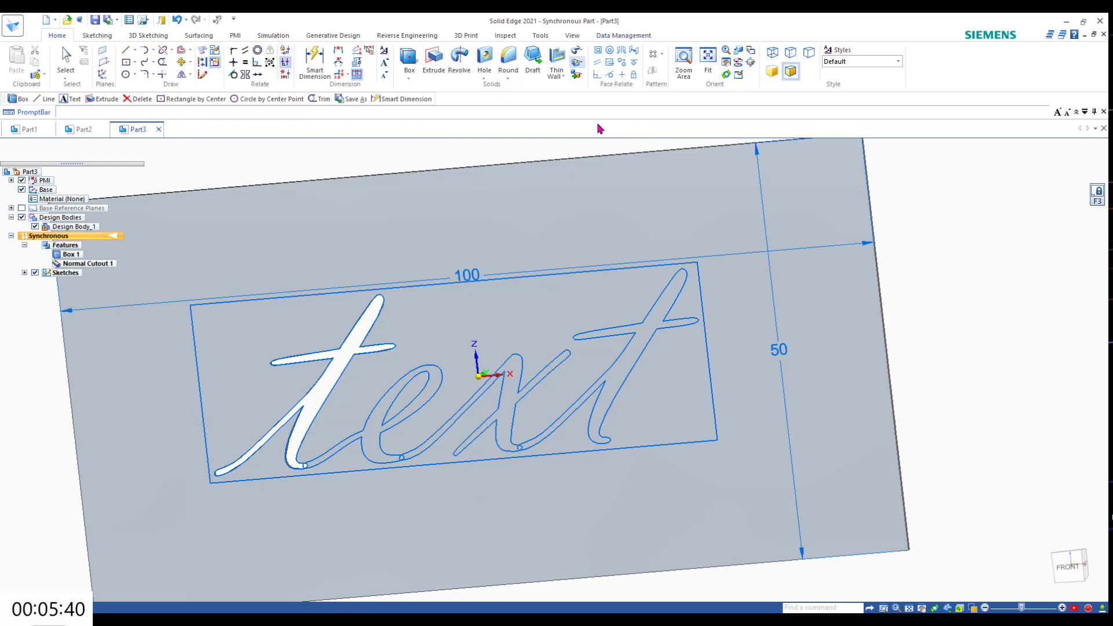
{"action": "left_click", "coordinate": [518, 405]}
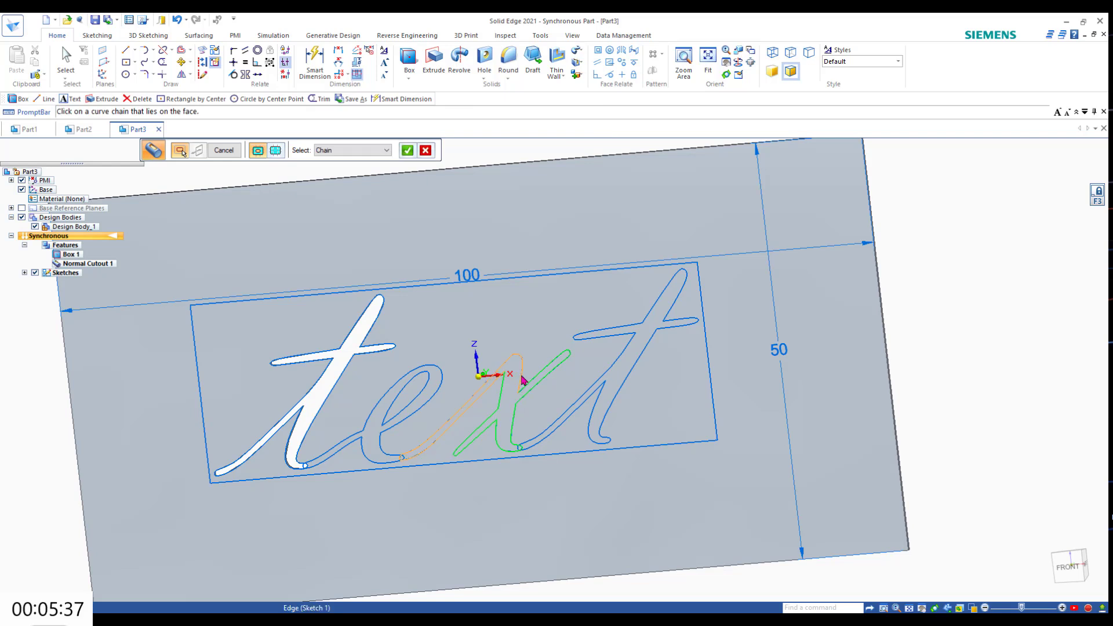
{"action": "right_click", "coordinate": [473, 440]}
{"action": "left_click", "coordinate": [462, 443]}
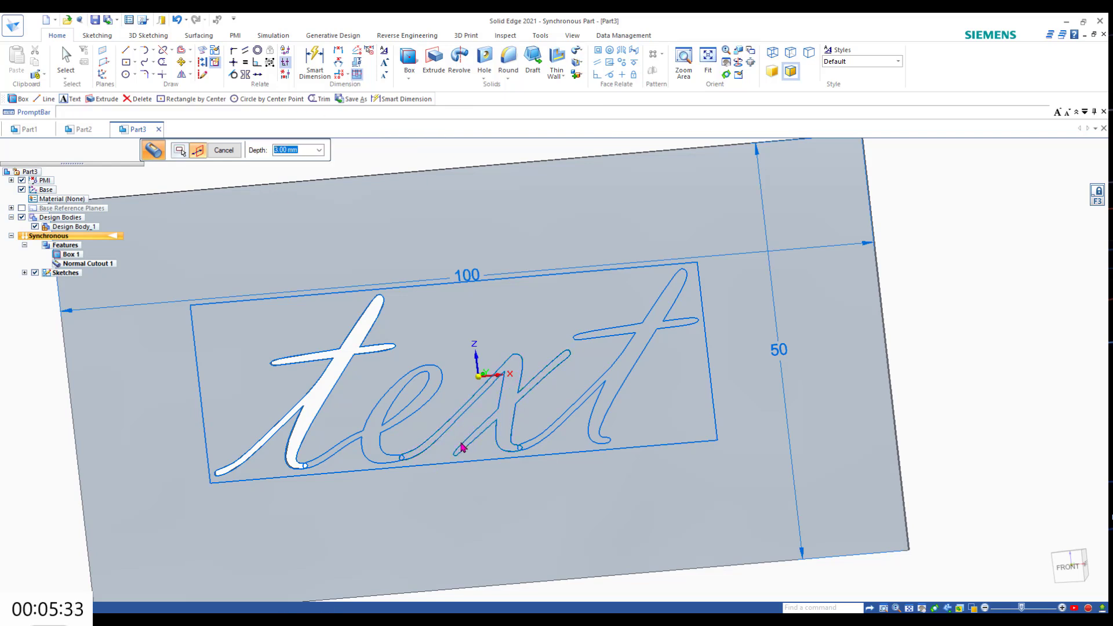
{"action": "key", "text": "Return"}
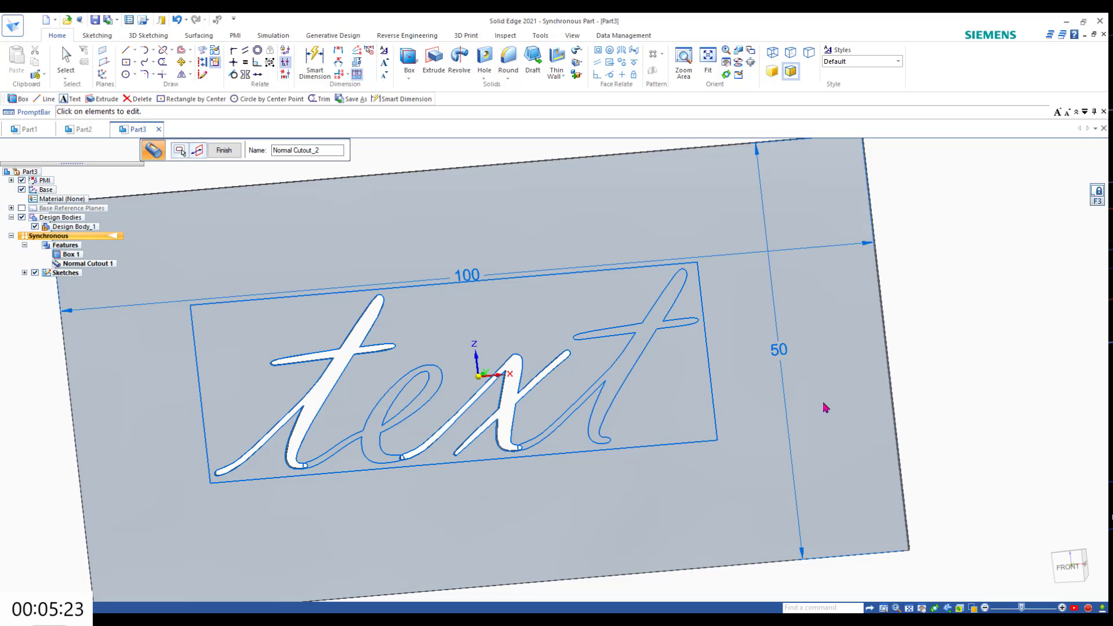
Undo the letter cutouts and the text profile back to the plain 100 x 50 mm plate.
{"action": "left_click", "coordinate": [1070, 573]}
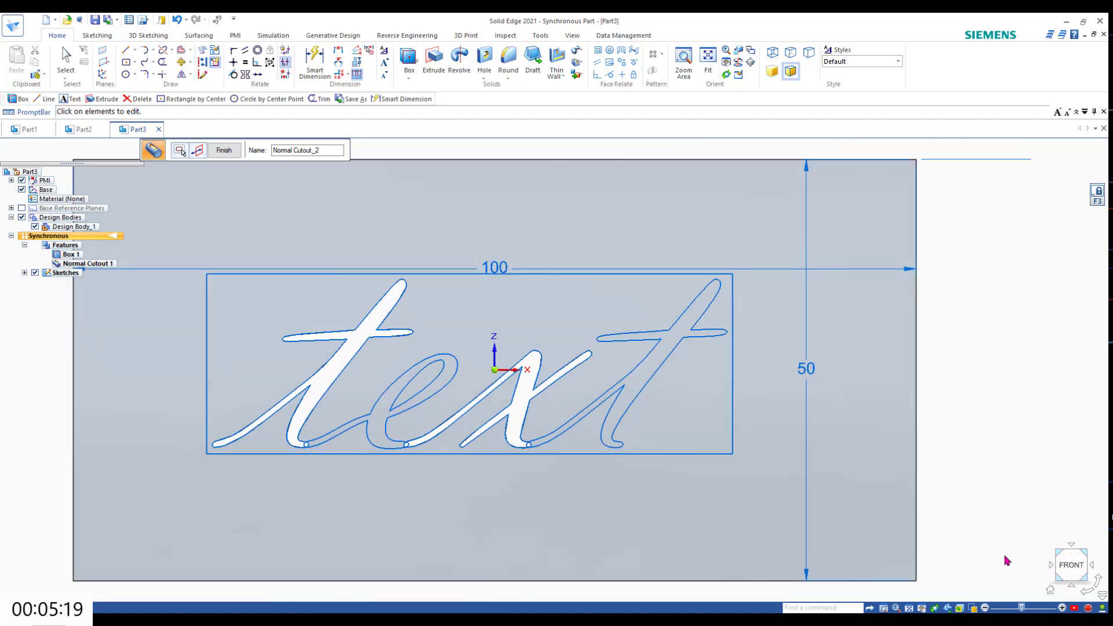
{"action": "key", "text": "Escape"}
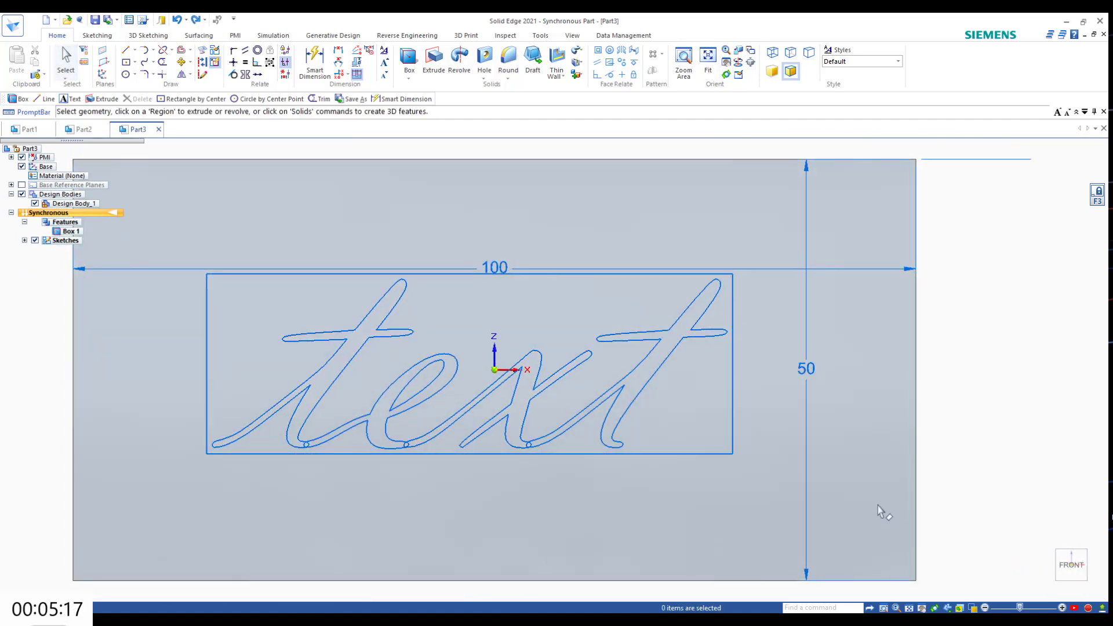
{"action": "key", "text": "ctrl+z"}
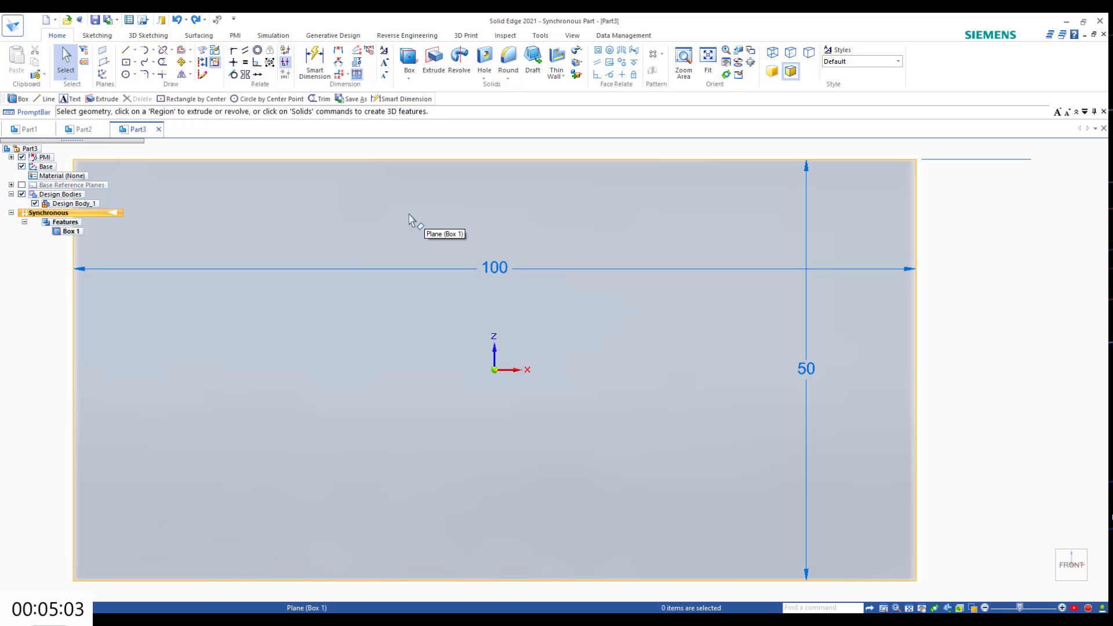
Create a coincident reference plane on the plate's front face and move it parallel, well in front of the plate.
{"action": "left_click", "coordinate": [102, 53]}
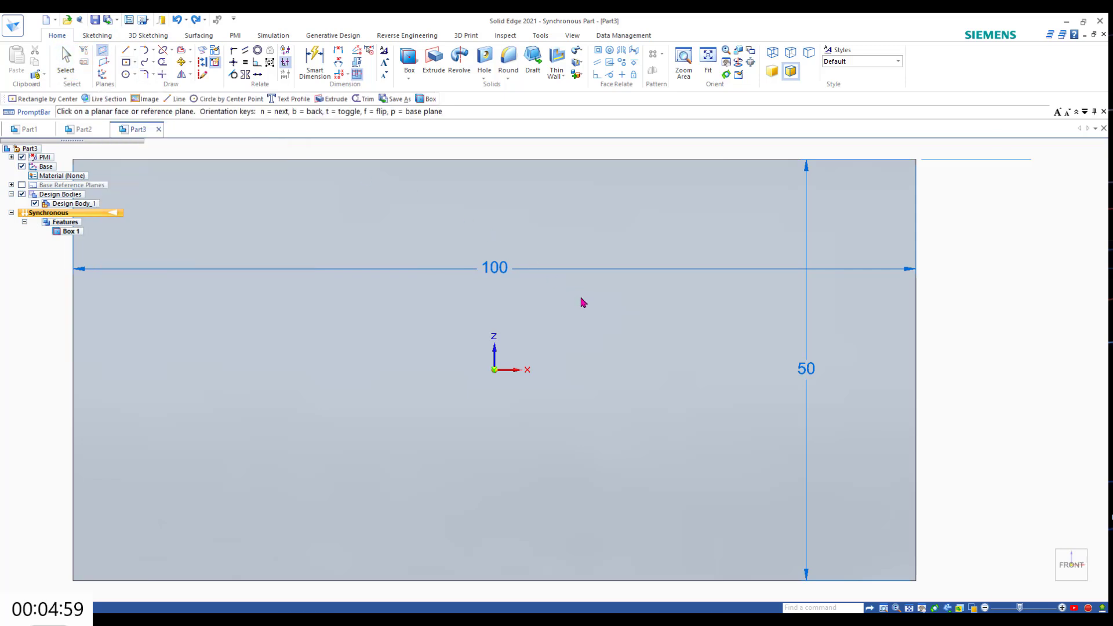
{"action": "scroll", "coordinate": [551, 263], "scroll_direction": "down", "scroll_amount": 5}
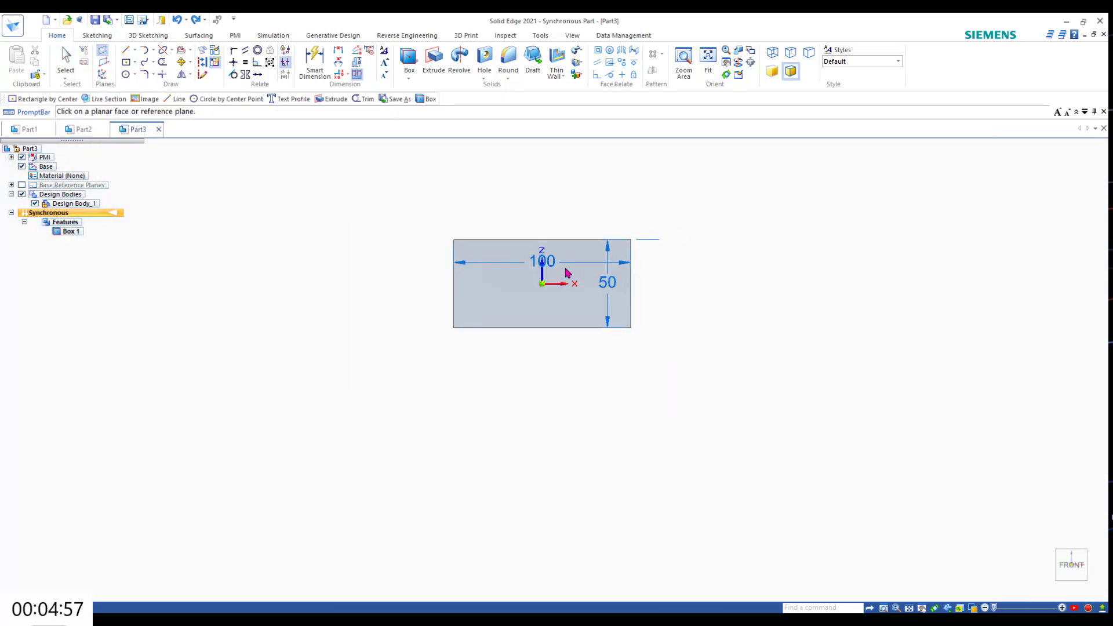
{"action": "middle_click_drag", "start_coordinate": [567, 273], "coordinate": [497, 319]}
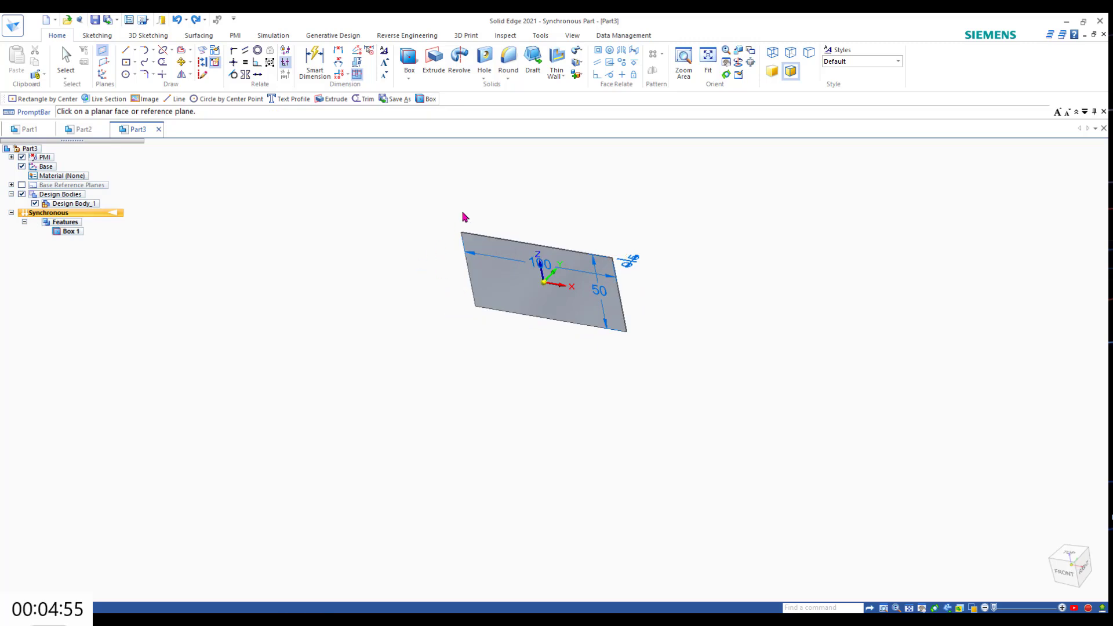
{"action": "left_click", "coordinate": [518, 291]}
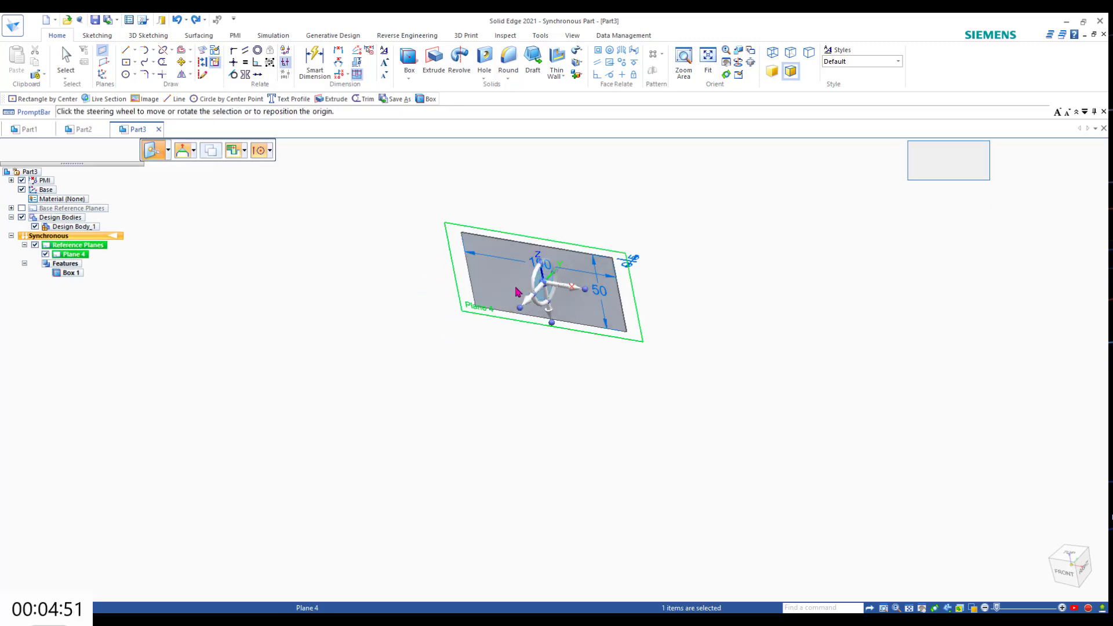
{"action": "left_click", "coordinate": [529, 304]}
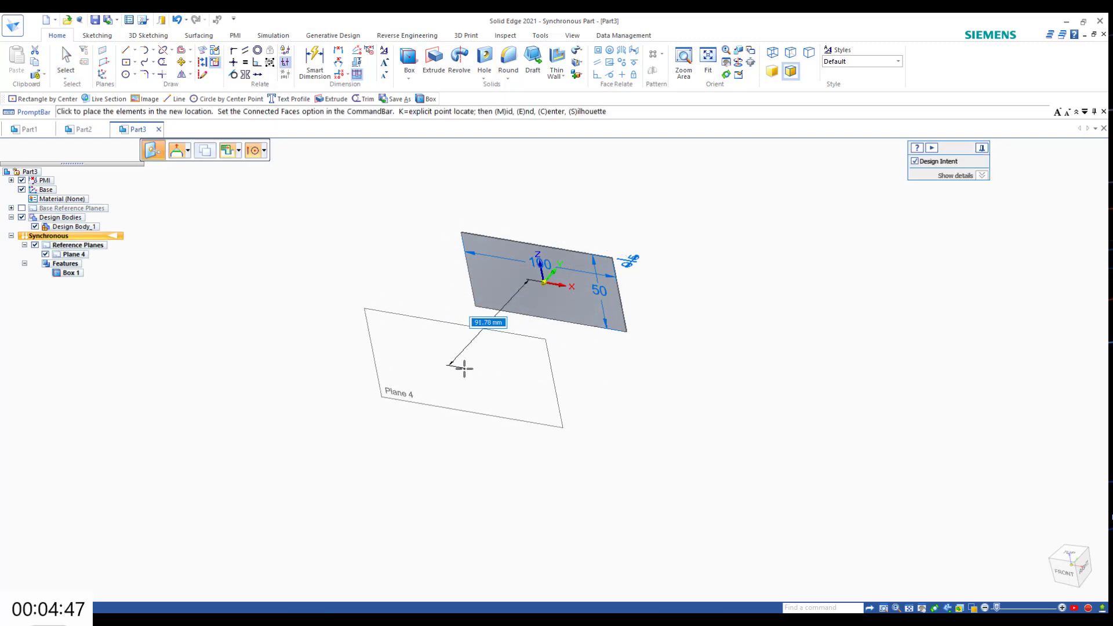
{"action": "left_click", "coordinate": [447, 370]}
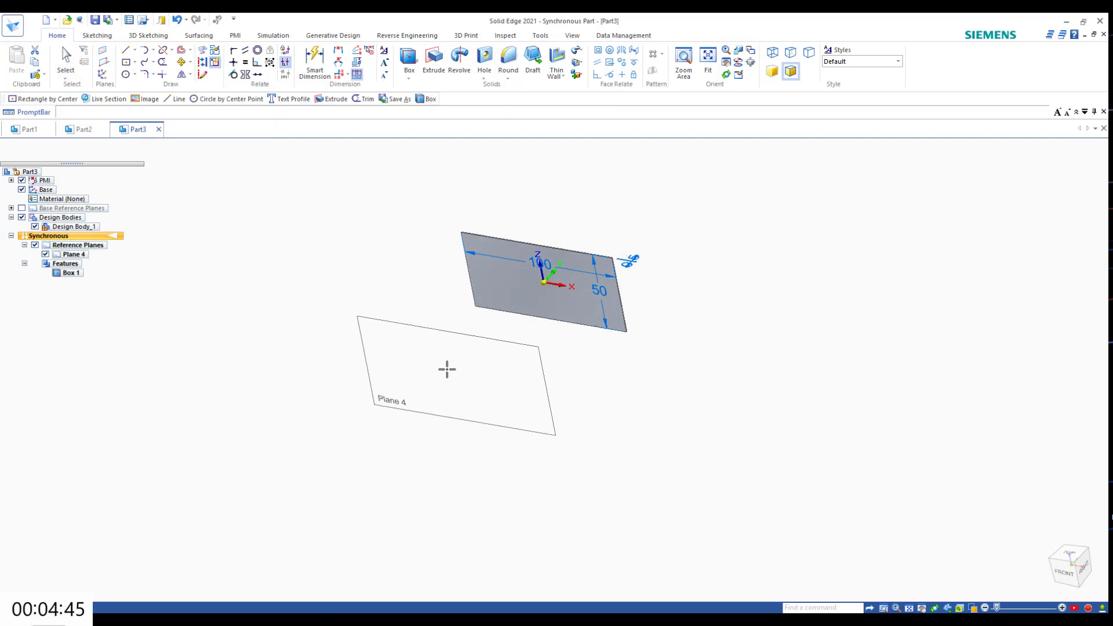
{"action": "left_click", "coordinate": [447, 369]}
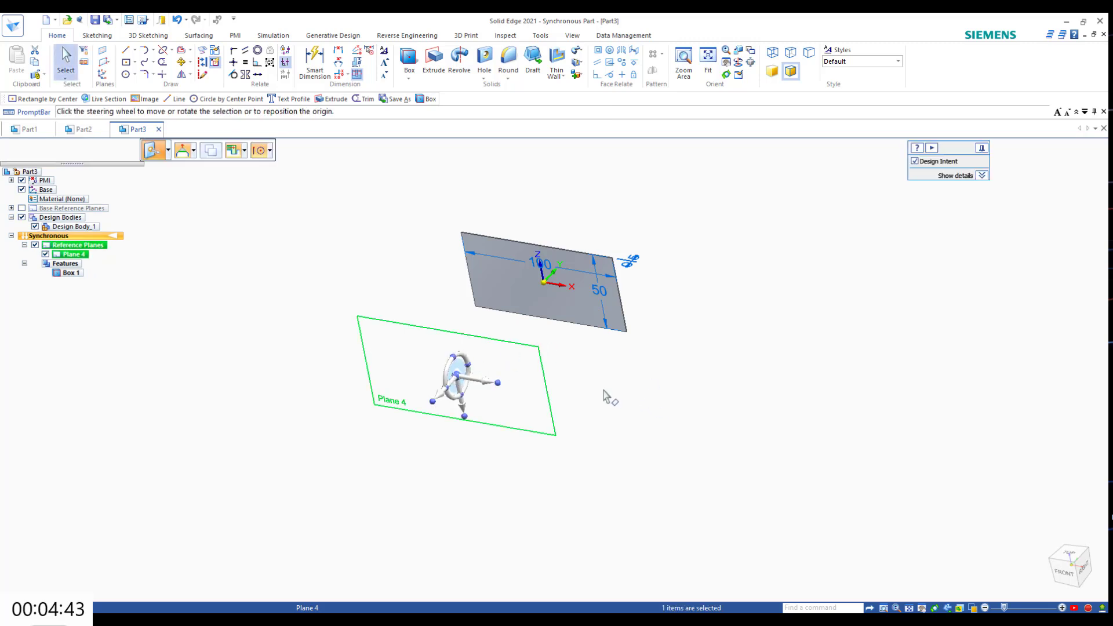
Start a text profile reading "text" for the offset reference plane.
{"action": "left_click", "coordinate": [1068, 557]}
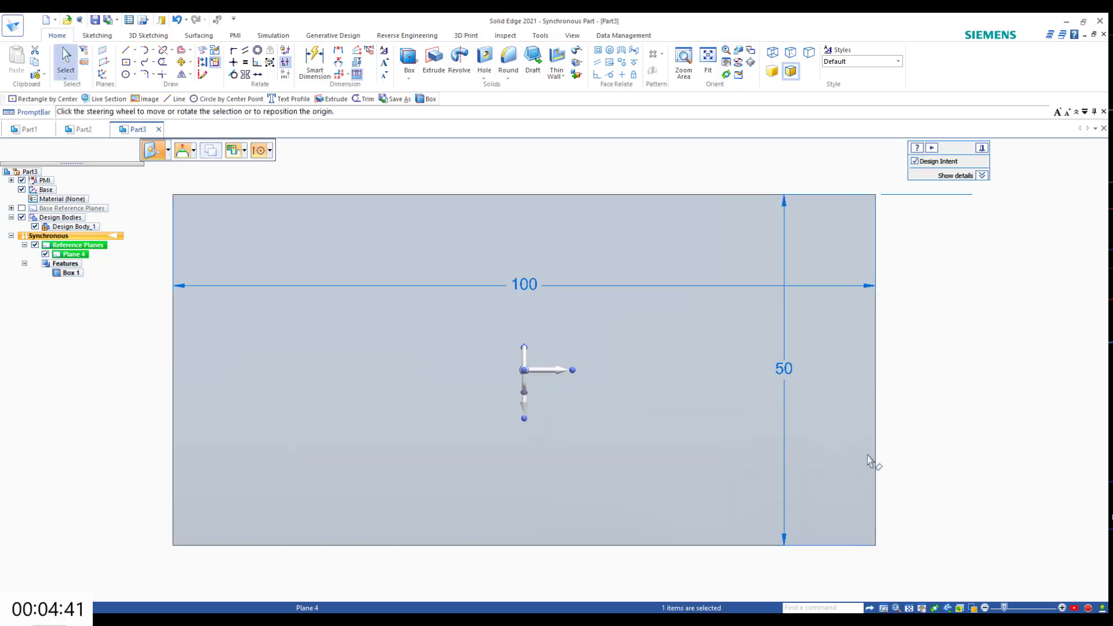
{"action": "scroll", "coordinate": [732, 387], "scroll_direction": "down", "scroll_amount": 4}
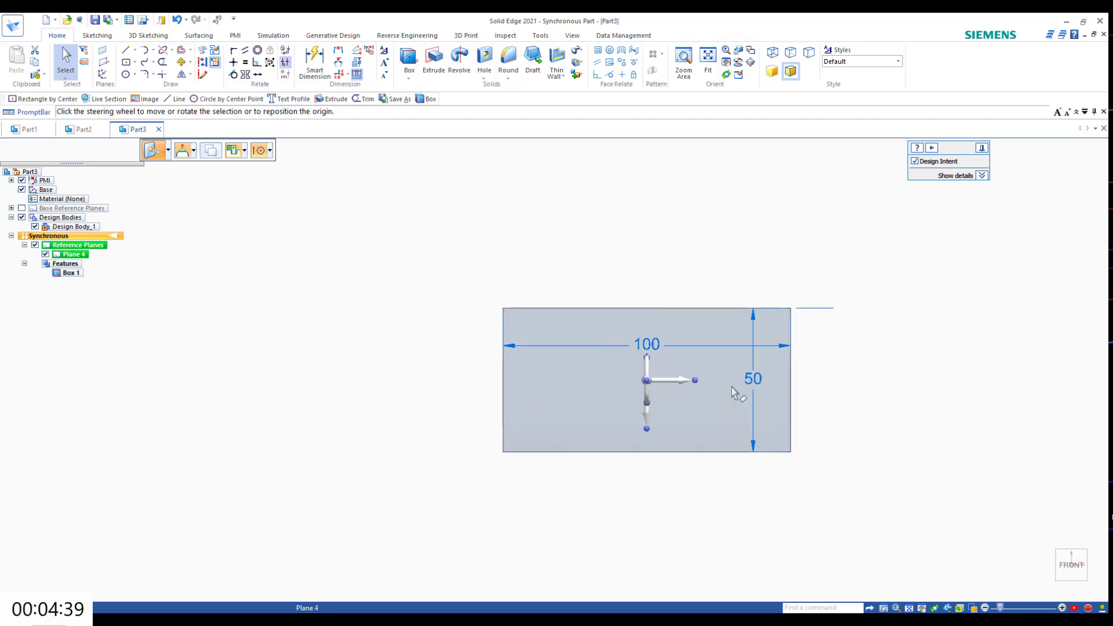
{"action": "middle_click_drag", "start_coordinate": [735, 394], "coordinate": [704, 435]}
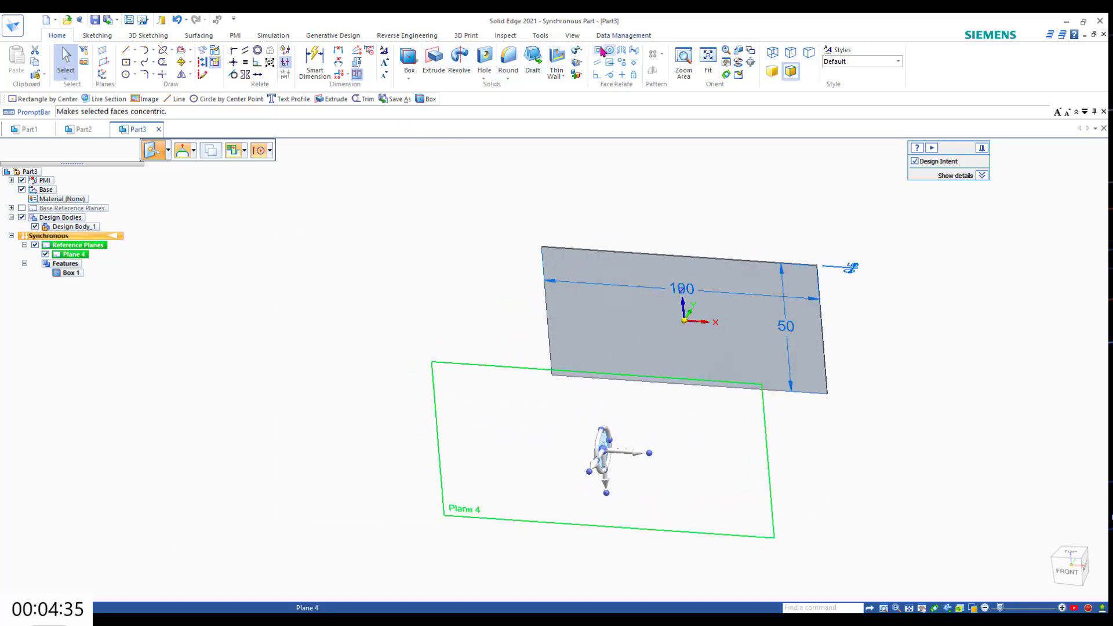
{"action": "left_click", "coordinate": [112, 38]}
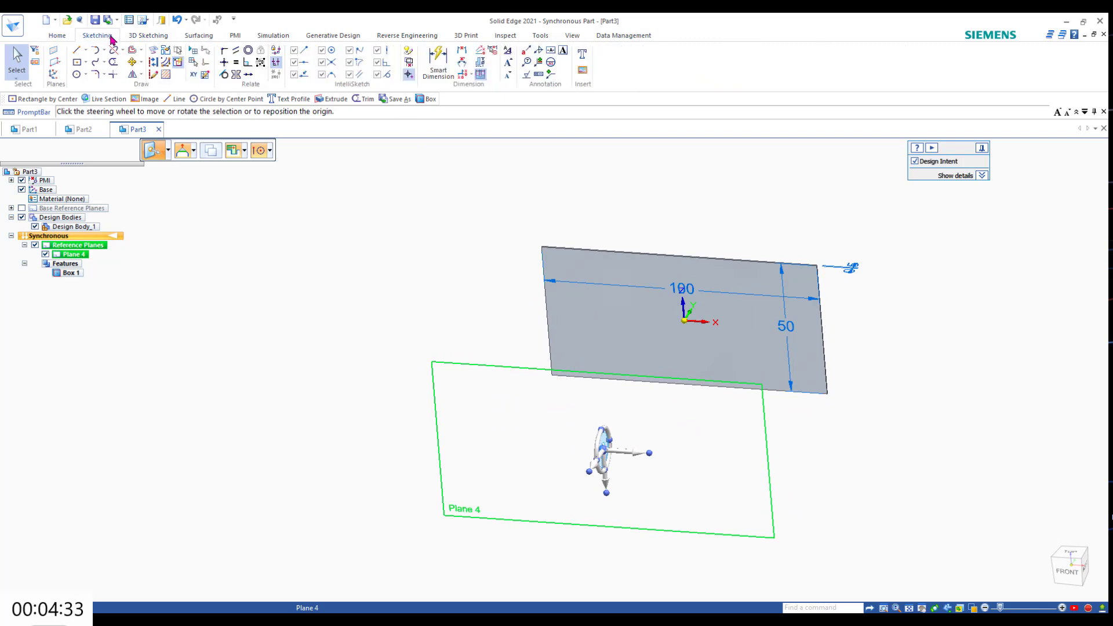
{"action": "left_click", "coordinate": [582, 52]}
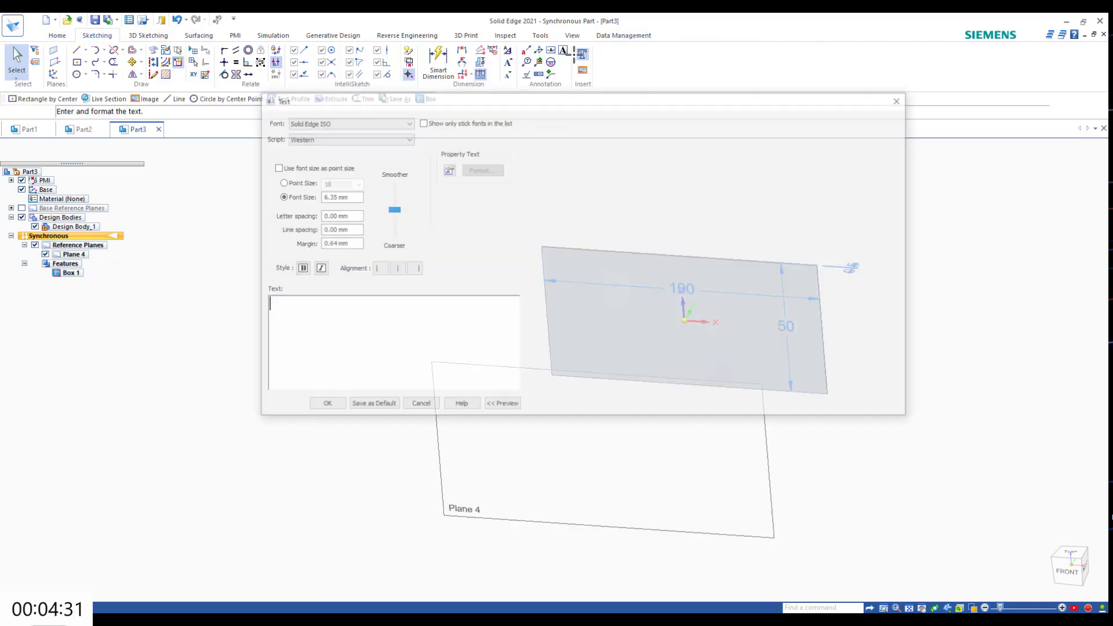
{"action": "type", "text": "tx"}
{"action": "key", "text": "BackSpace"}
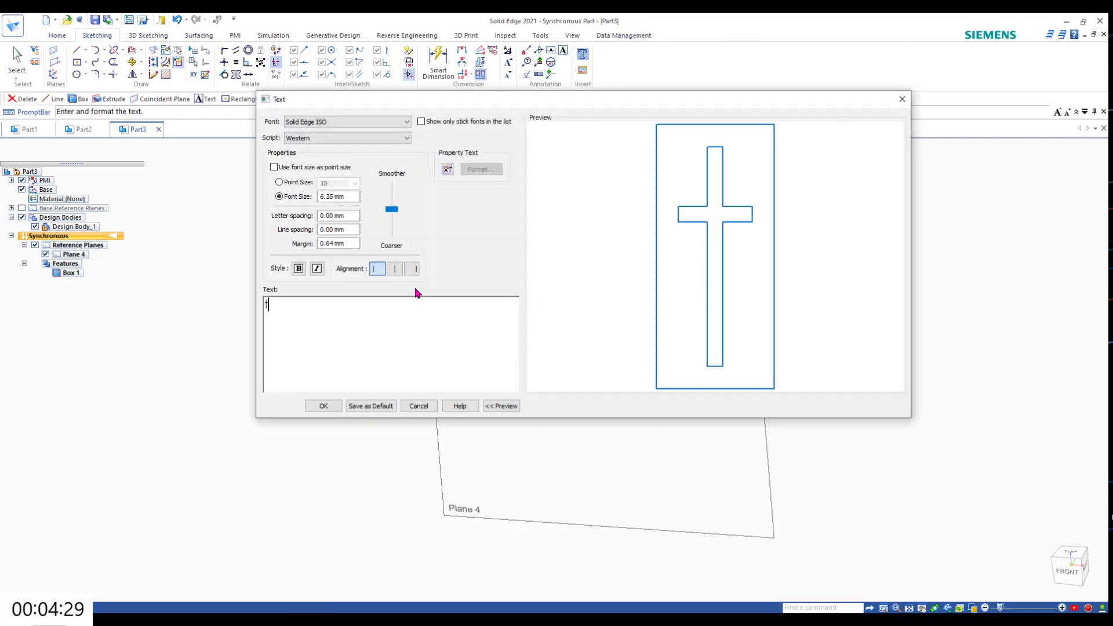
{"action": "type", "text": "ext"}
Set the text profile's font to Vladimir Script and place it near the middle of the offset reference plane.
{"action": "left_click", "coordinate": [401, 123]}
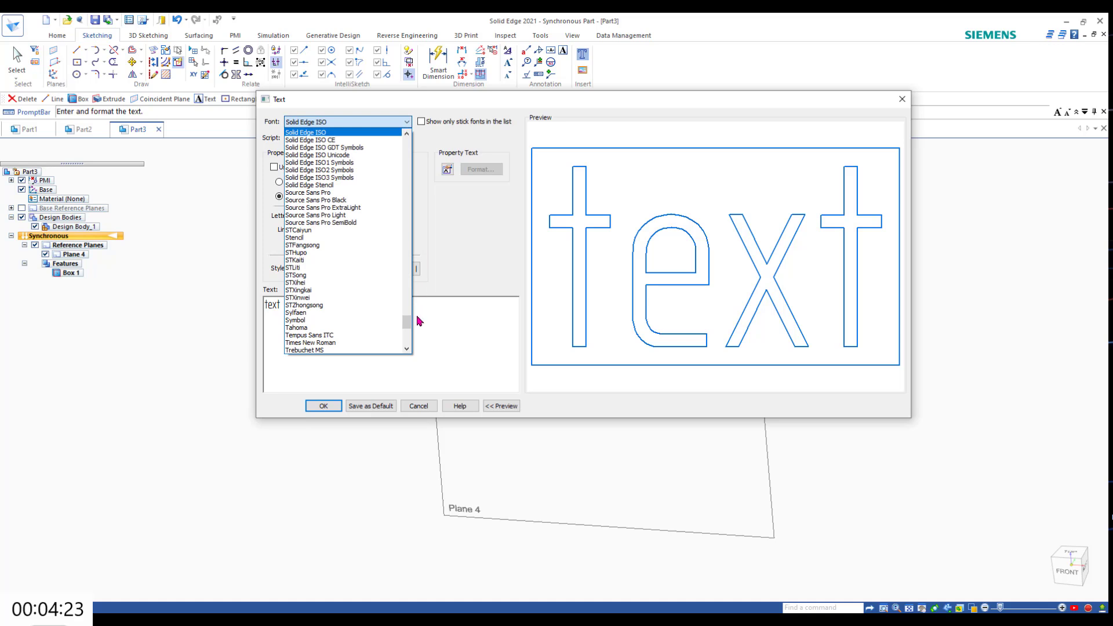
{"action": "left_click_drag", "start_coordinate": [407, 322], "coordinate": [407, 338]}
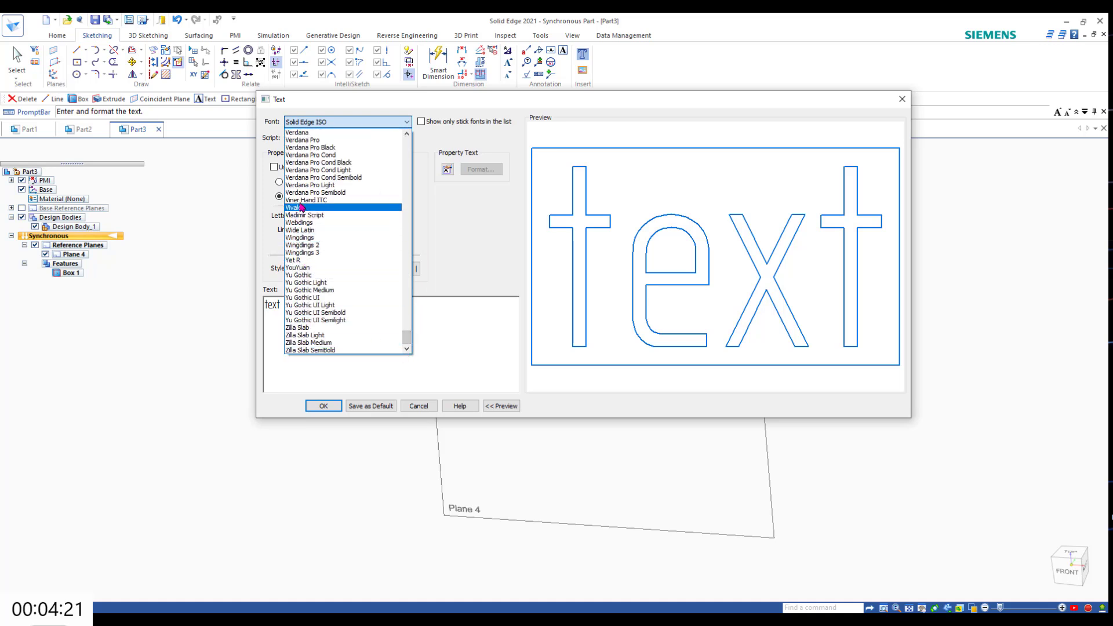
{"action": "left_click", "coordinate": [313, 215]}
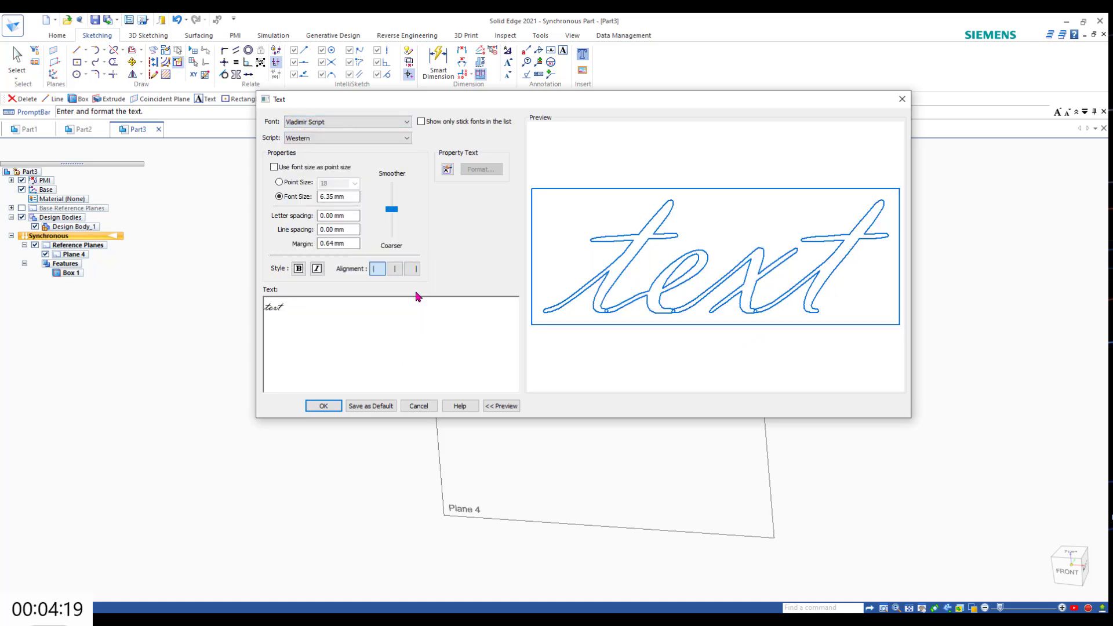
{"action": "left_click", "coordinate": [324, 406]}
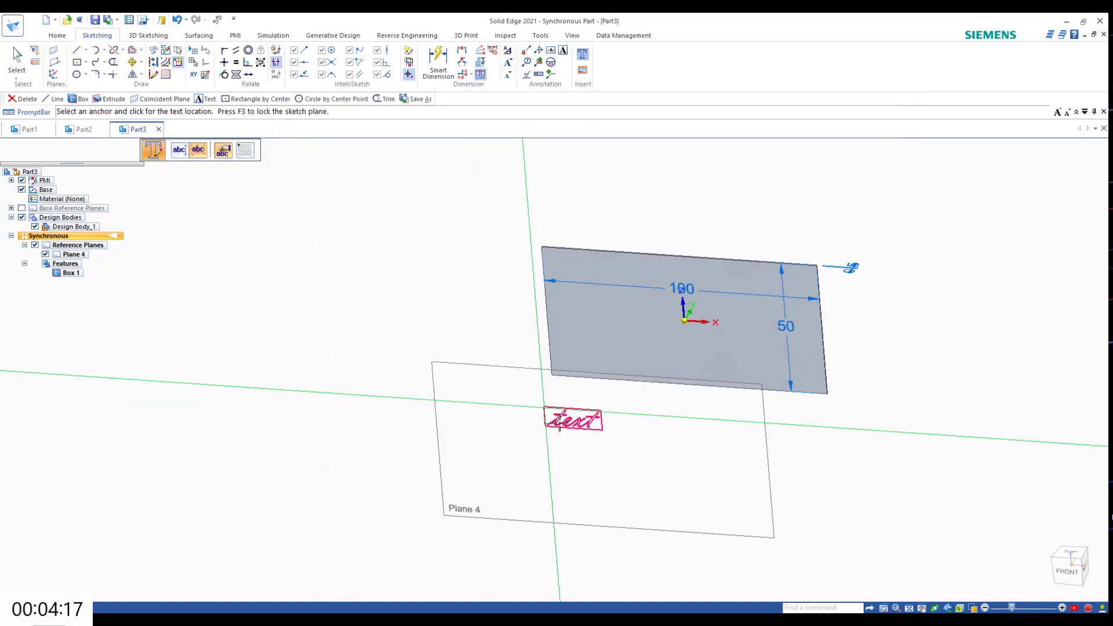
{"action": "left_click", "coordinate": [562, 432]}
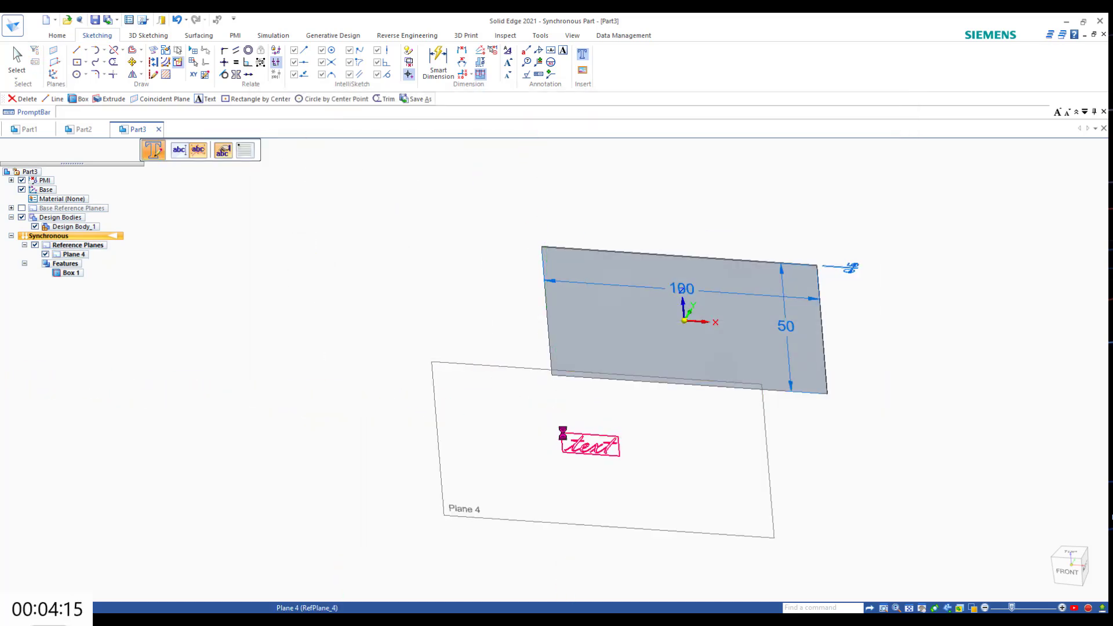
{"action": "key", "text": "Escape"}
Set the font size of the "text" profile on the offset plane to 30 mm.
{"action": "left_click", "coordinate": [576, 444]}
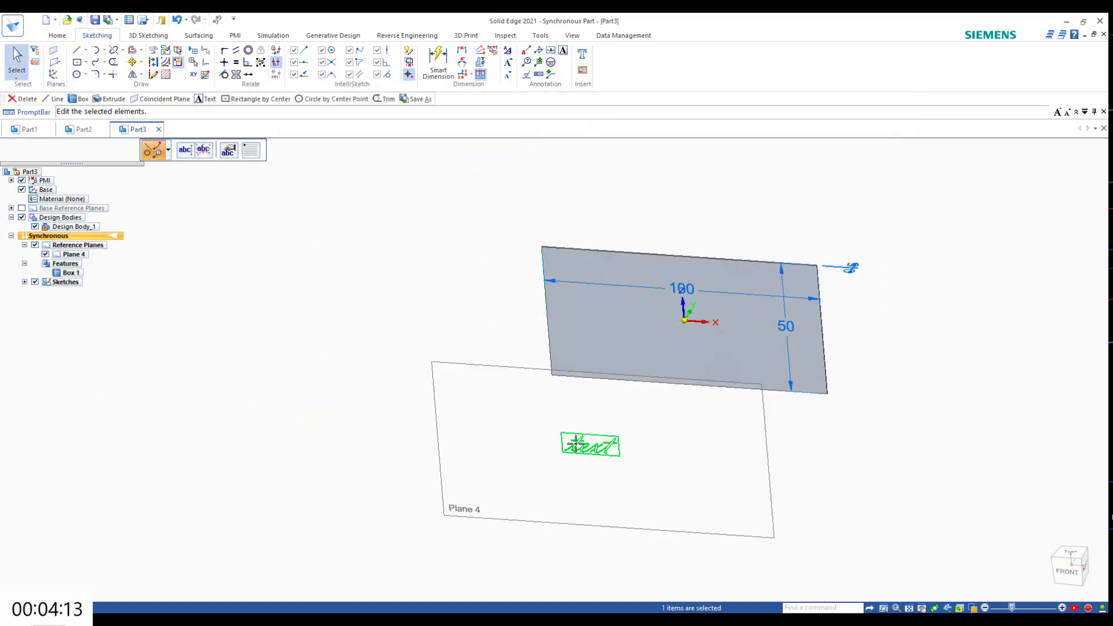
{"action": "key", "text": "Escape"}
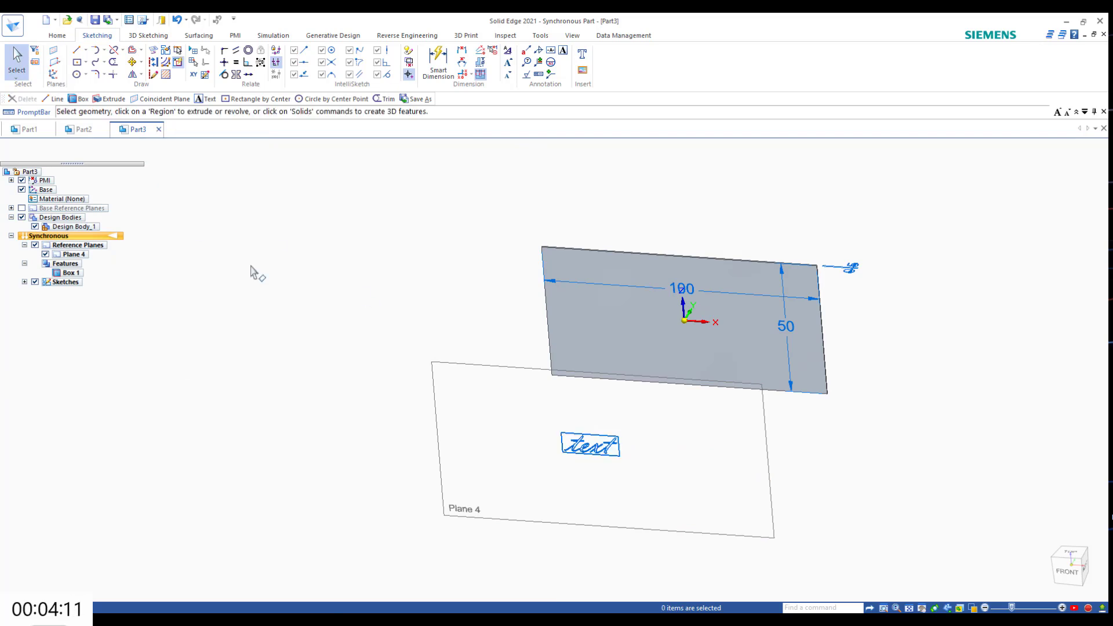
{"action": "left_click", "coordinate": [572, 451]}
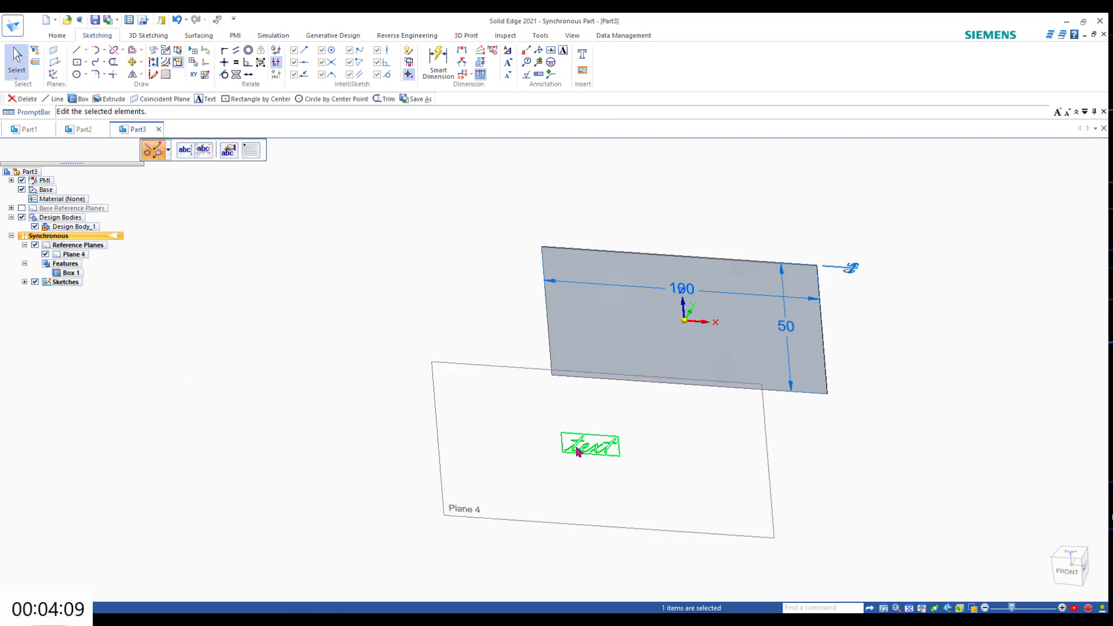
{"action": "left_click", "coordinate": [186, 152]}
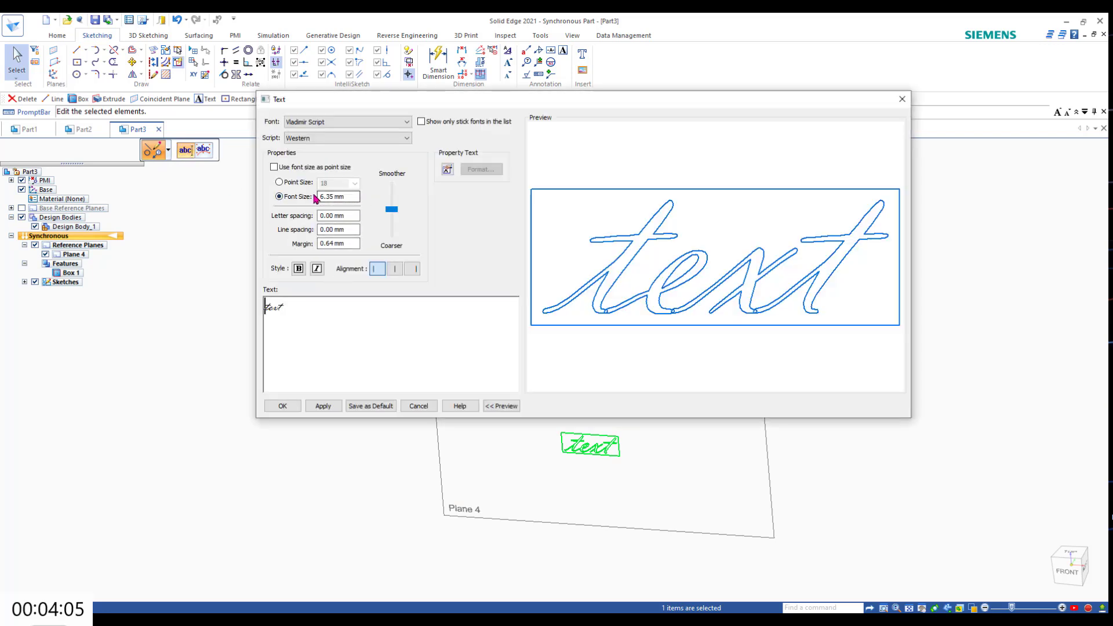
{"action": "left_click_drag", "start_coordinate": [349, 196], "coordinate": [265, 198]}
{"action": "type", "text": "30"}
{"action": "key", "text": "Return"}
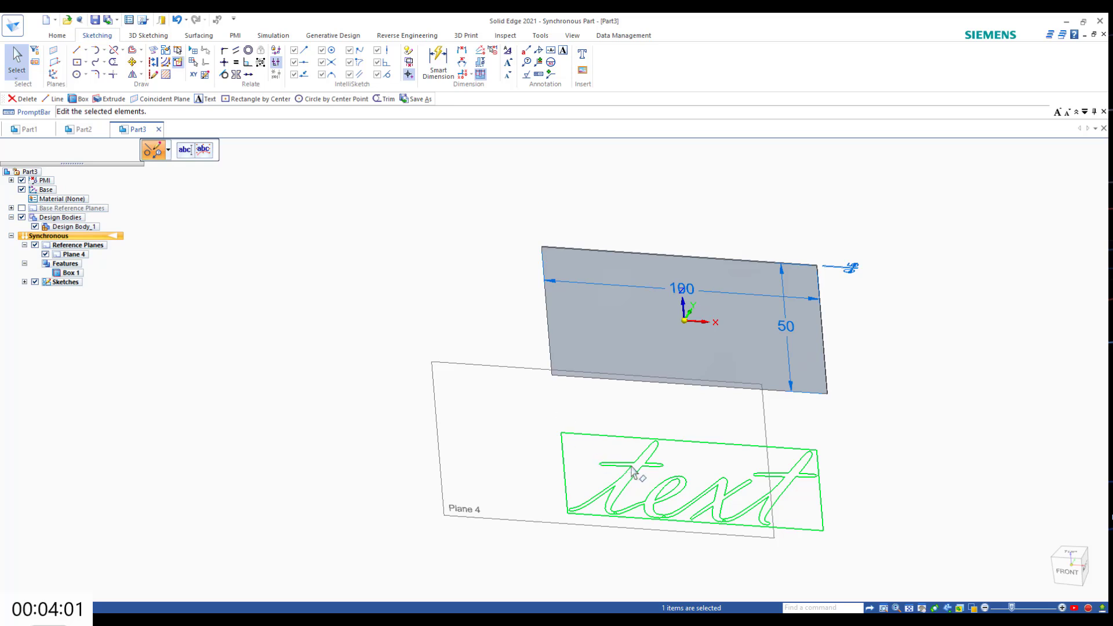
{"action": "key", "text": "Escape"}
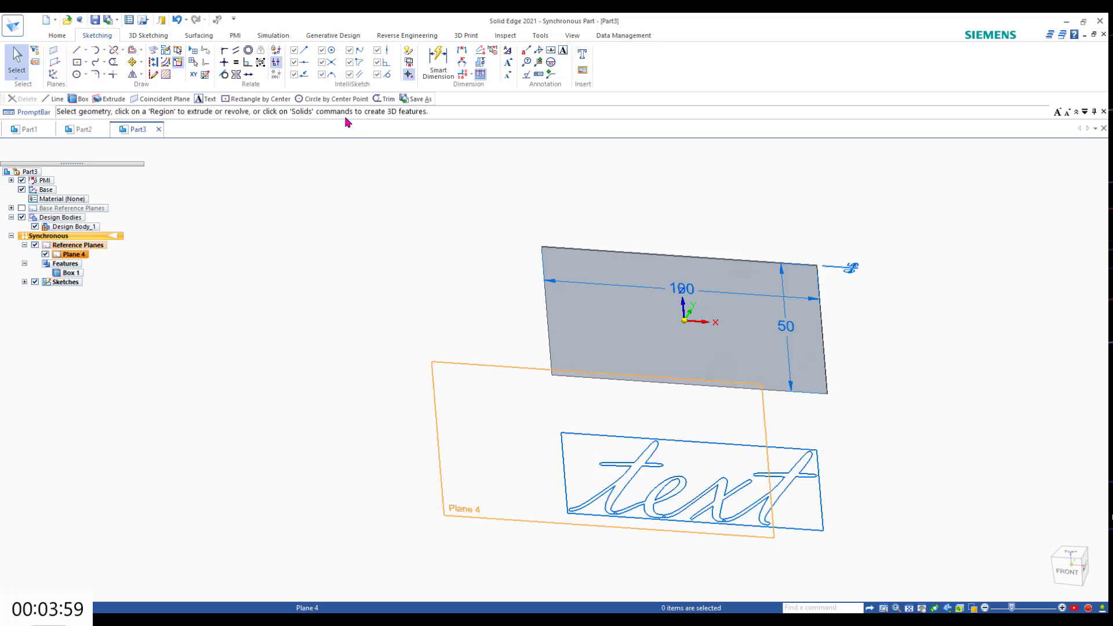
Change the anchor position of the "text" profile to Center.
{"action": "left_click", "coordinate": [631, 470]}
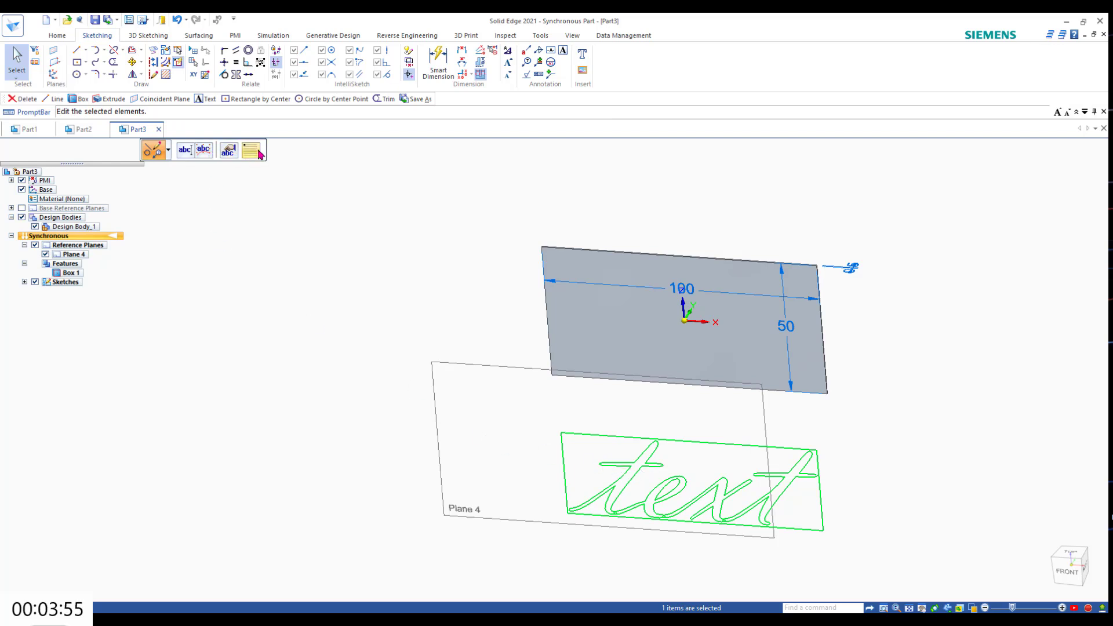
{"action": "left_click", "coordinate": [259, 153]}
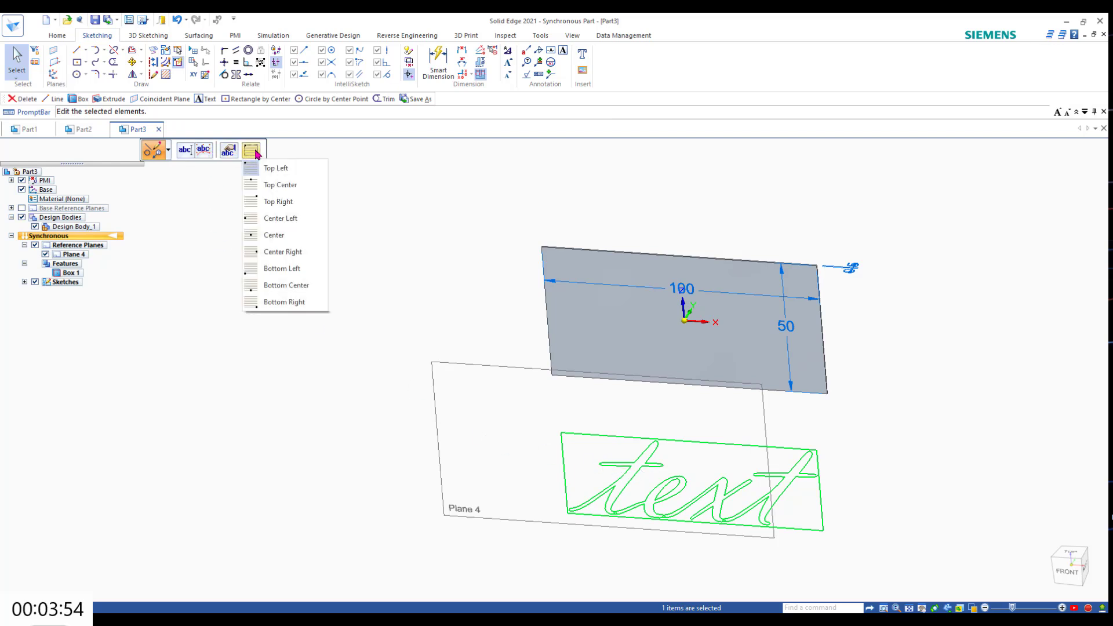
{"action": "left_click", "coordinate": [281, 234]}
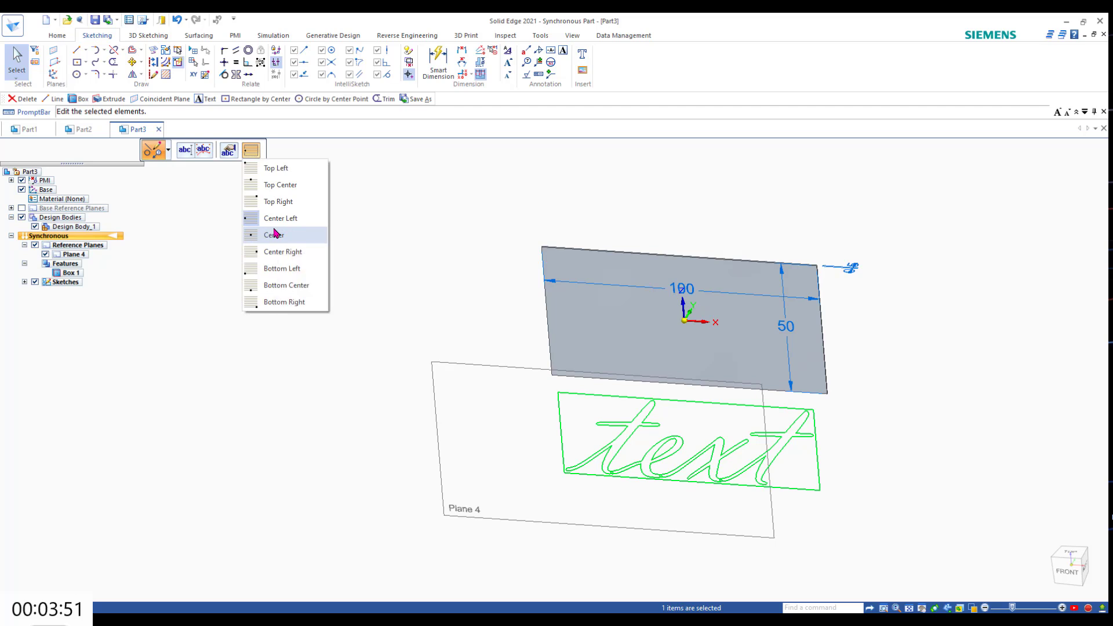
{"action": "left_click", "coordinate": [274, 234]}
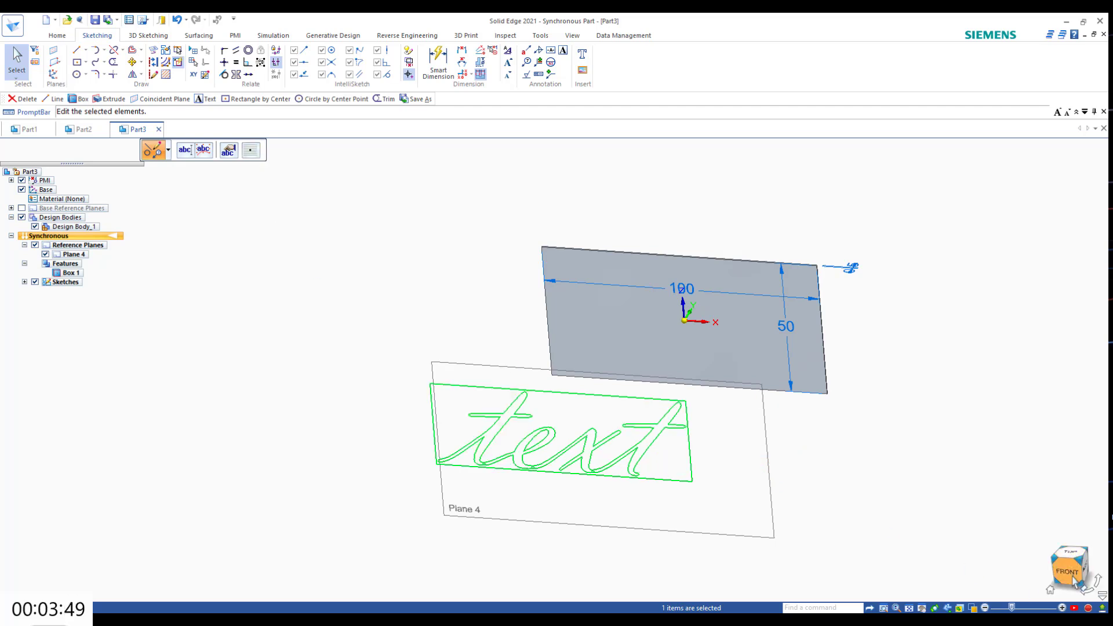
Start Project to Sketch with the plate's front face as the target plane, accepting the existing projection options.
{"action": "left_click", "coordinate": [1069, 571]}
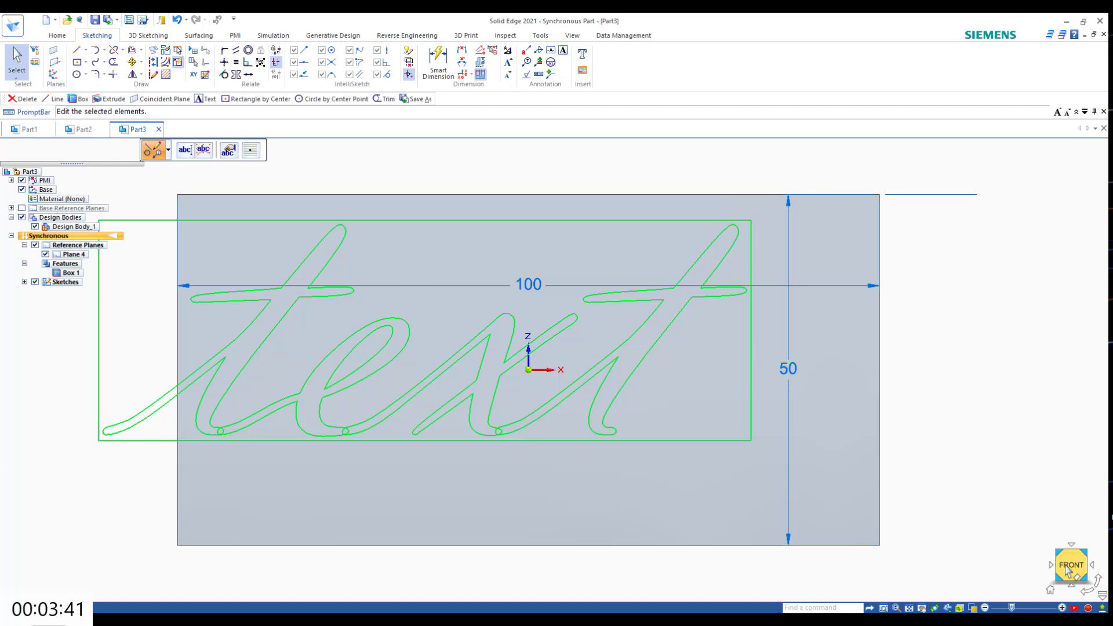
{"action": "mouse_move", "coordinate": [913, 405]}
{"action": "middle_mouse_down"}
{"action": "mouse_move", "coordinate": [915, 419]}
{"action": "mouse_move", "coordinate": [891, 436]}
{"action": "middle_mouse_up"}
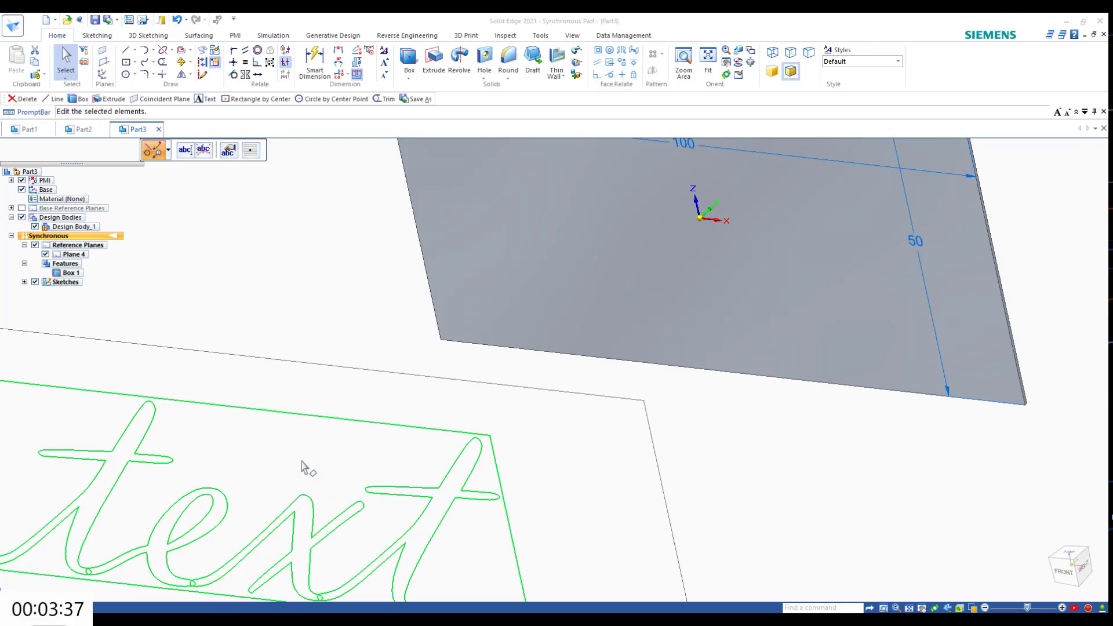
{"action": "left_click", "coordinate": [203, 54]}
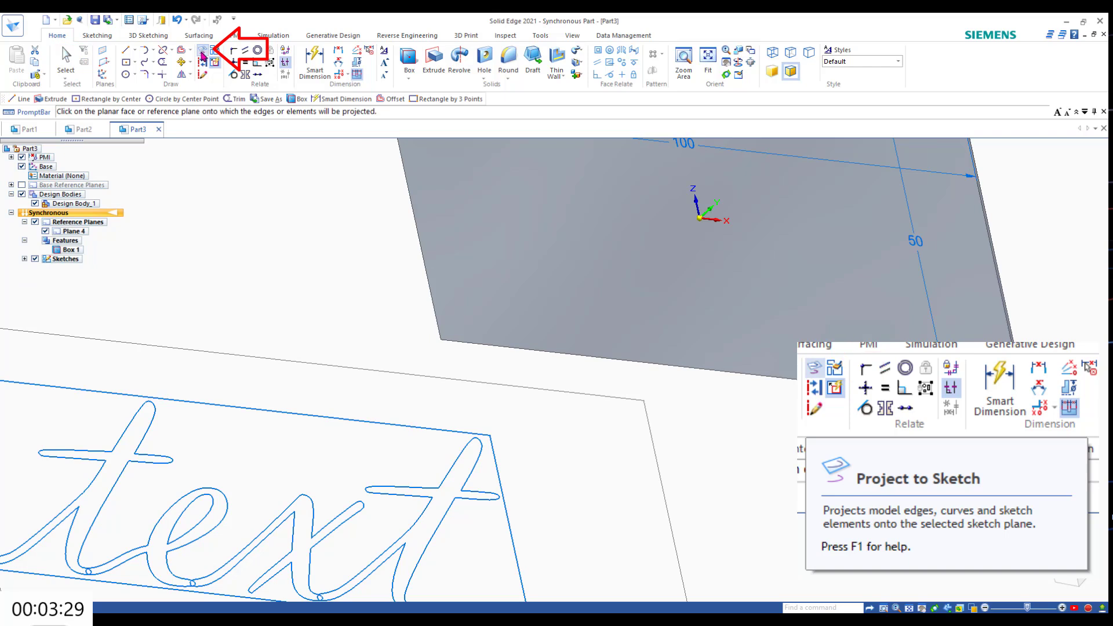
{"action": "key", "text": "Escape"}
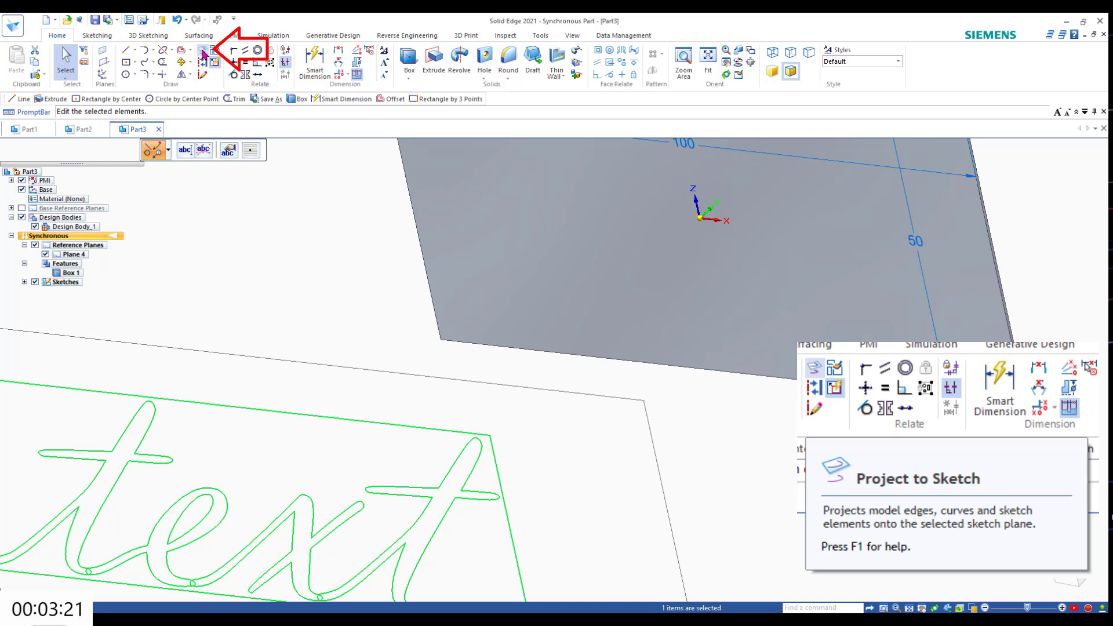
{"action": "left_click", "coordinate": [203, 53]}
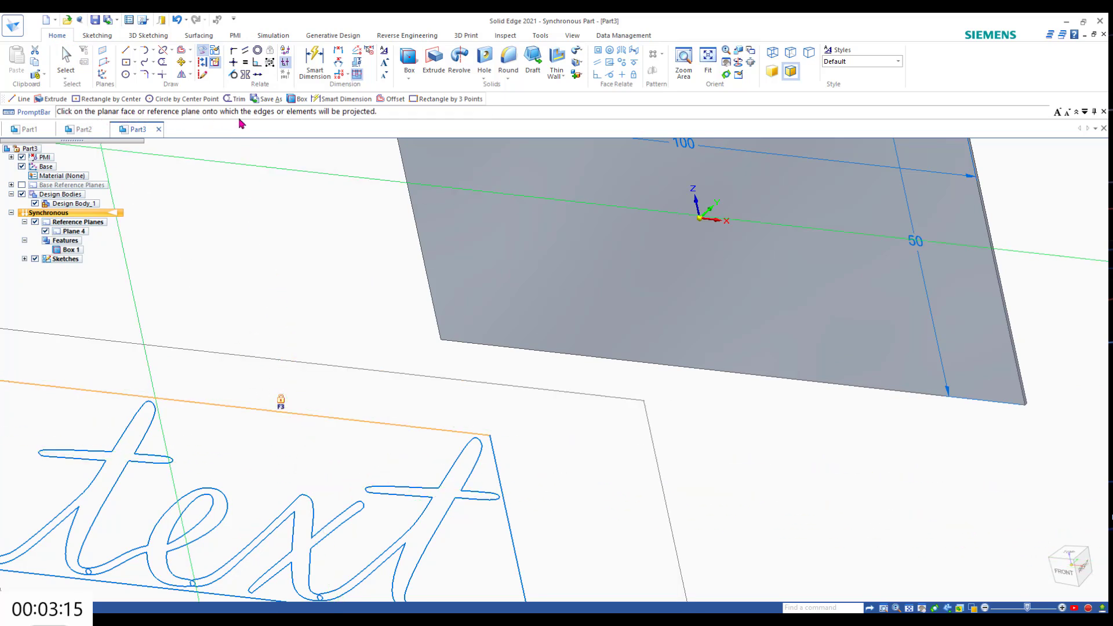
{"action": "left_click", "coordinate": [720, 296]}
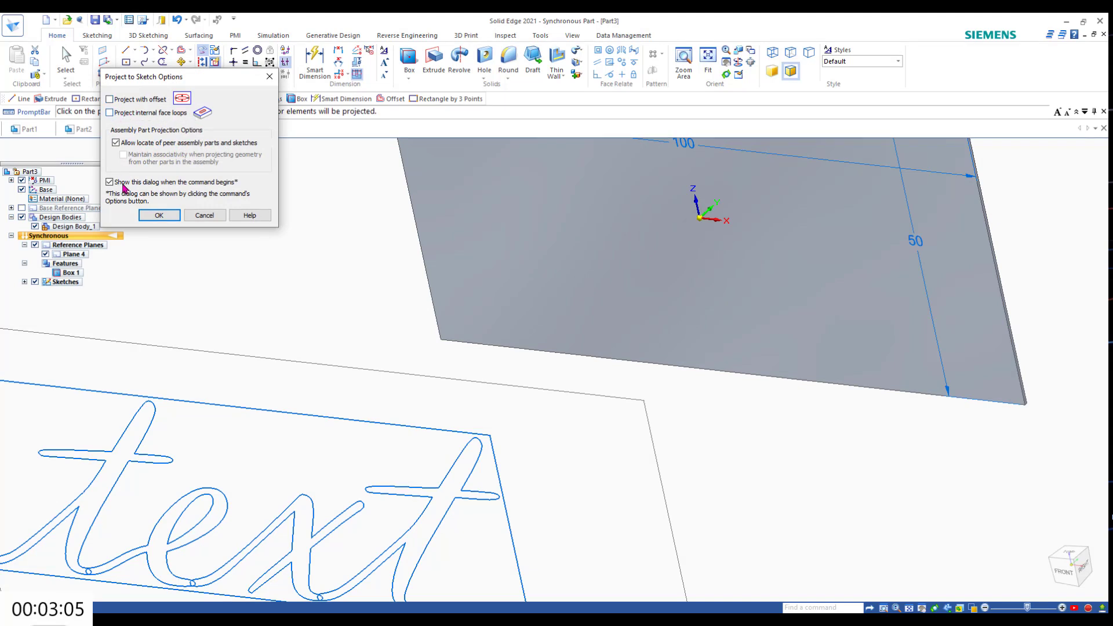
{"action": "left_click", "coordinate": [176, 216]}
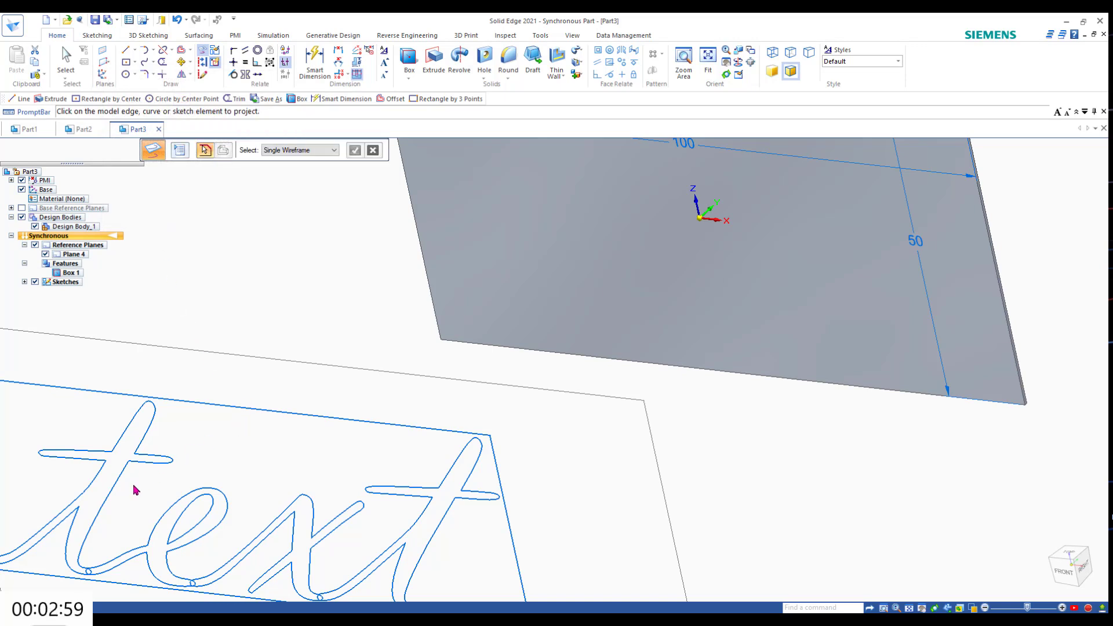
Project the stem curves of the first "t" and the curves of the "e" onto the plate's front face.
{"action": "left_click", "coordinate": [133, 443]}
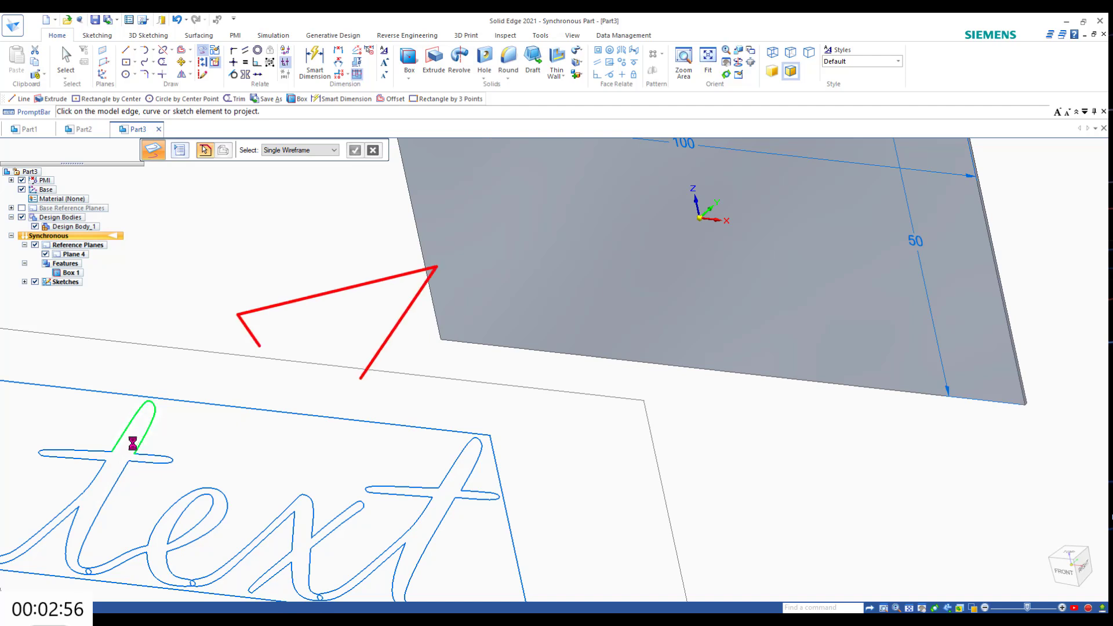
{"action": "left_click", "coordinate": [97, 481]}
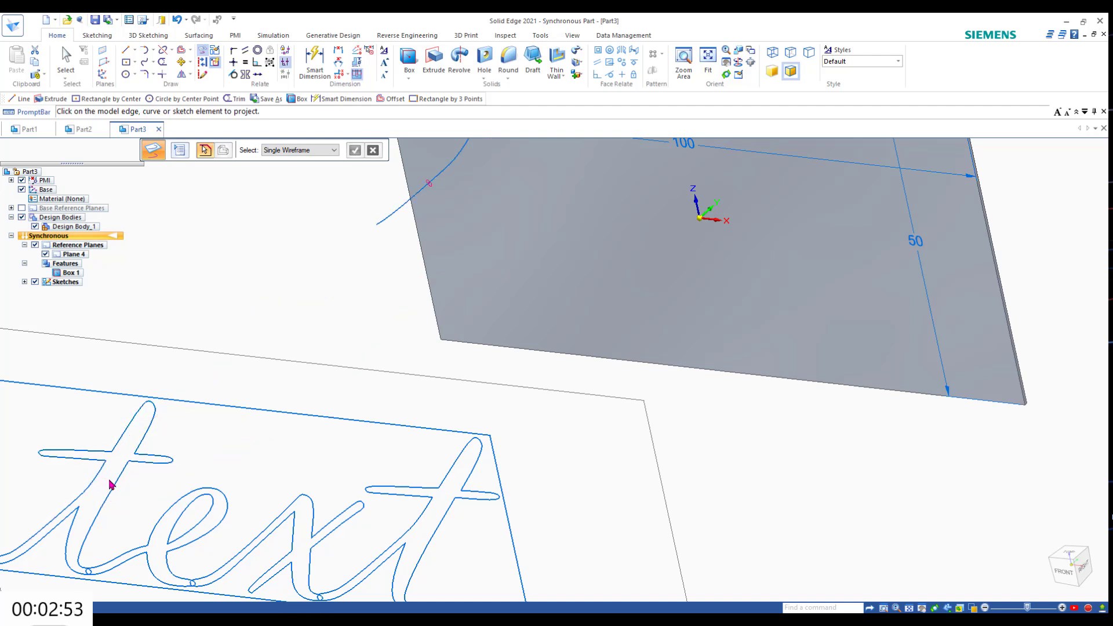
{"action": "middle_click_drag", "start_coordinate": [112, 479], "coordinate": [295, 383], "text": "shift"}
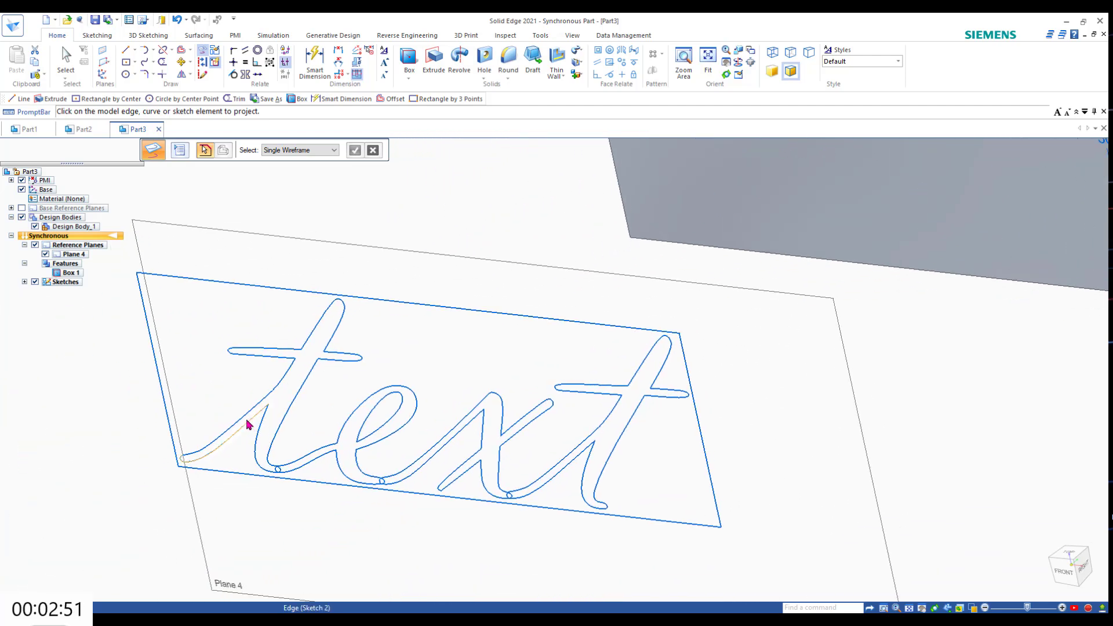
{"action": "left_click", "coordinate": [296, 464]}
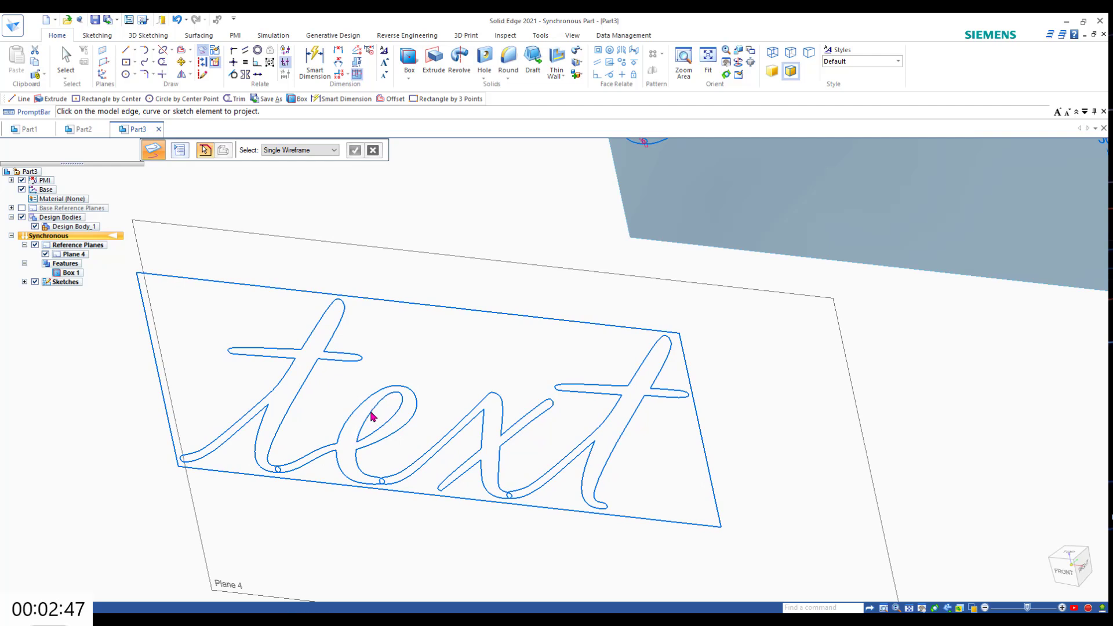
{"action": "left_click", "coordinate": [358, 470]}
{"action": "left_click", "coordinate": [390, 479]}
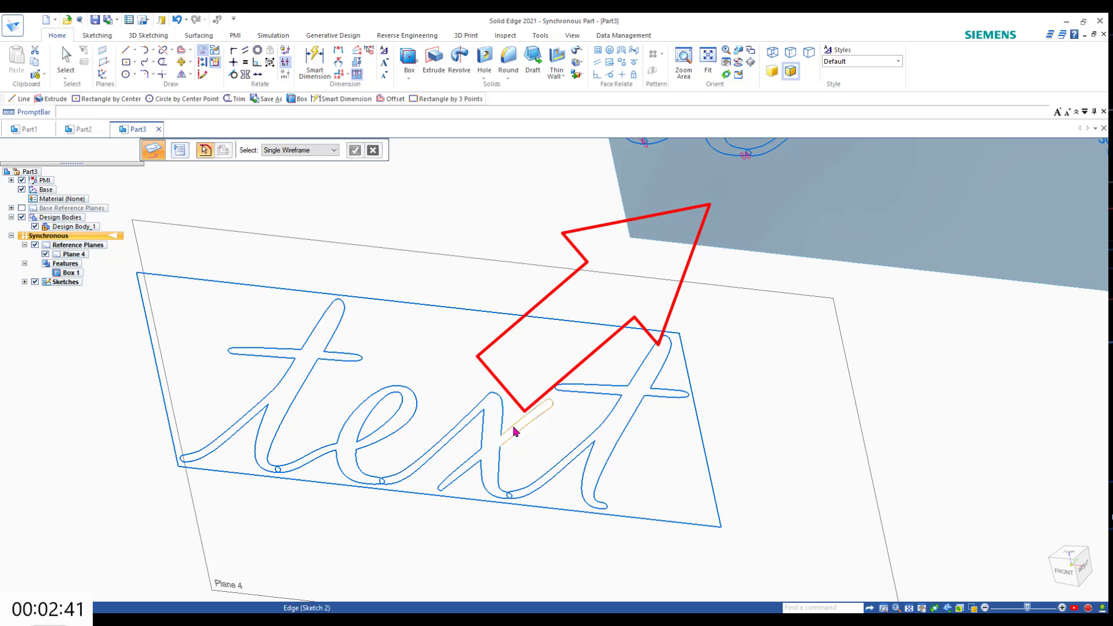
Project the curves of the "x" and the last "t" onto the plate's front face.
{"action": "left_click", "coordinate": [500, 471]}
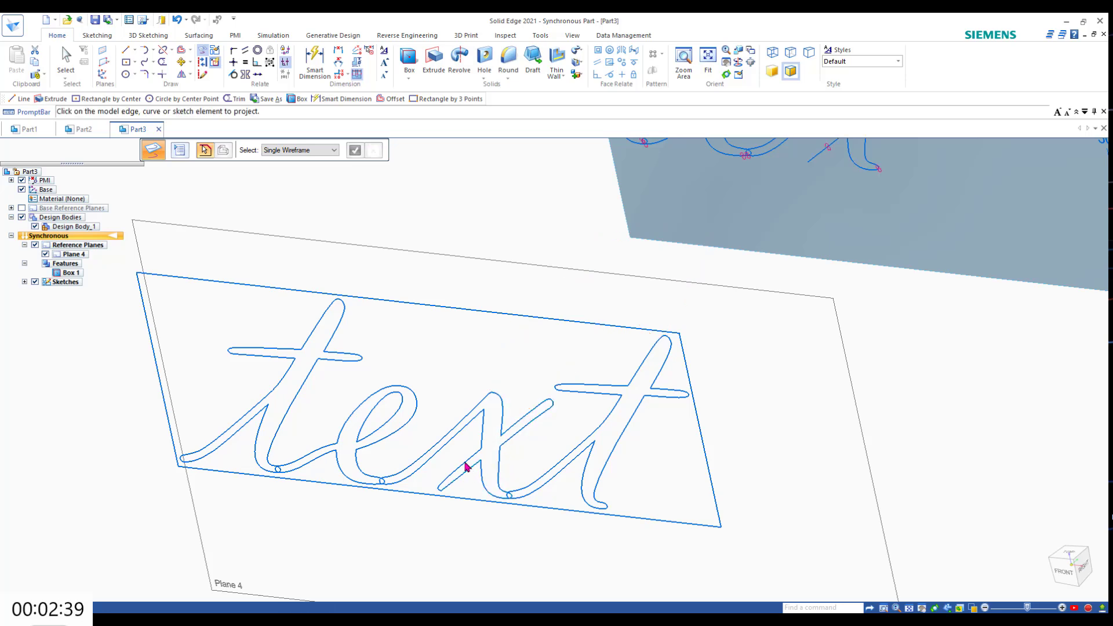
{"action": "left_click", "coordinate": [468, 466]}
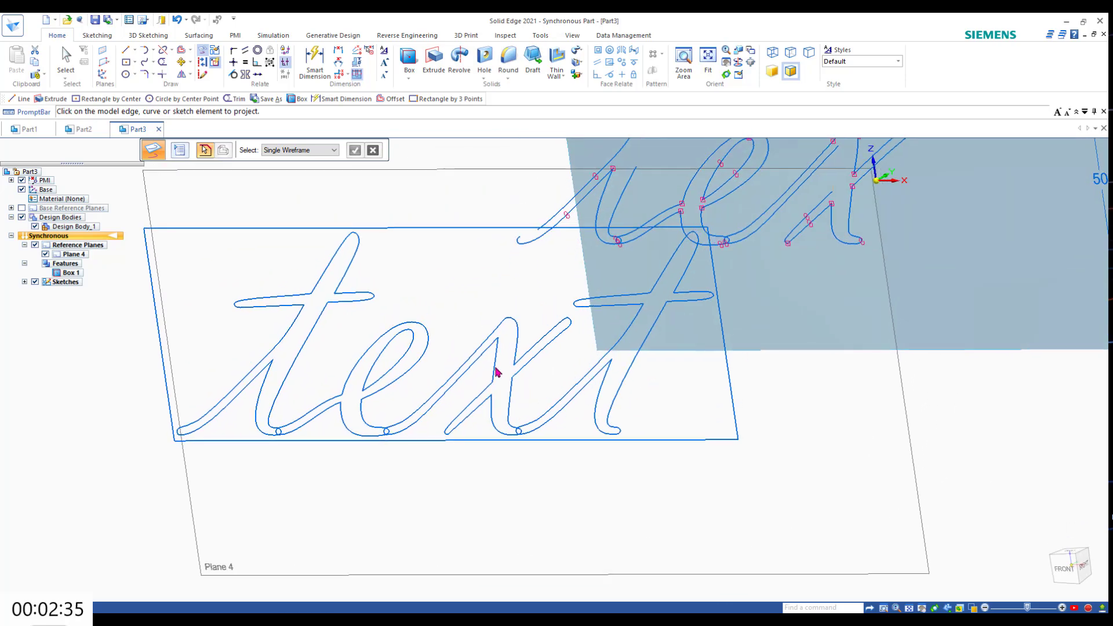
{"action": "left_click", "coordinate": [496, 372]}
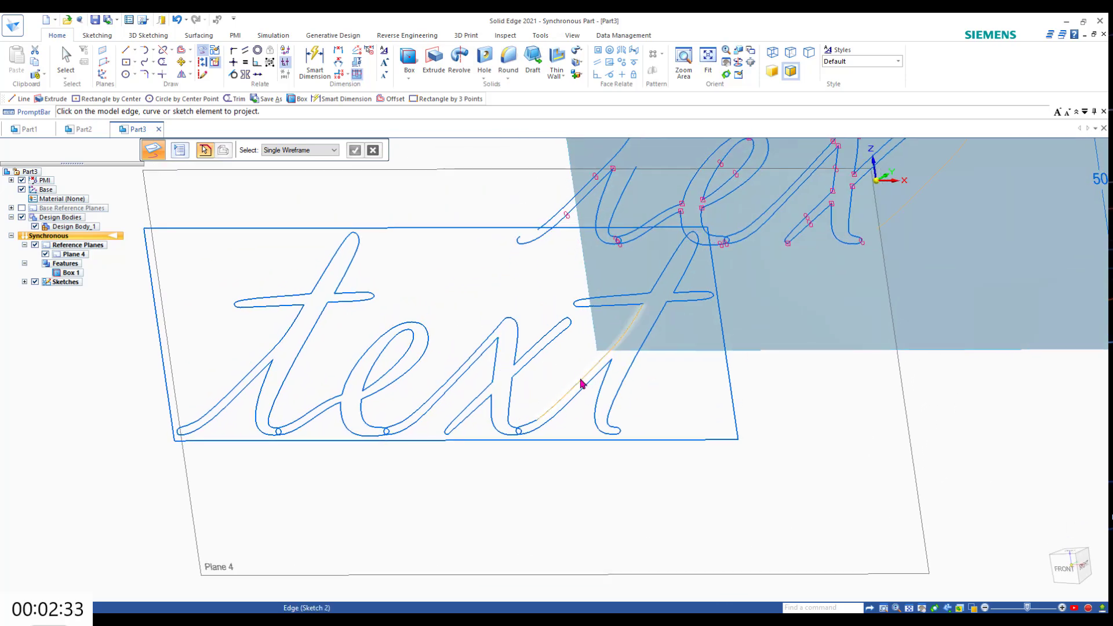
{"action": "left_click", "coordinate": [580, 380]}
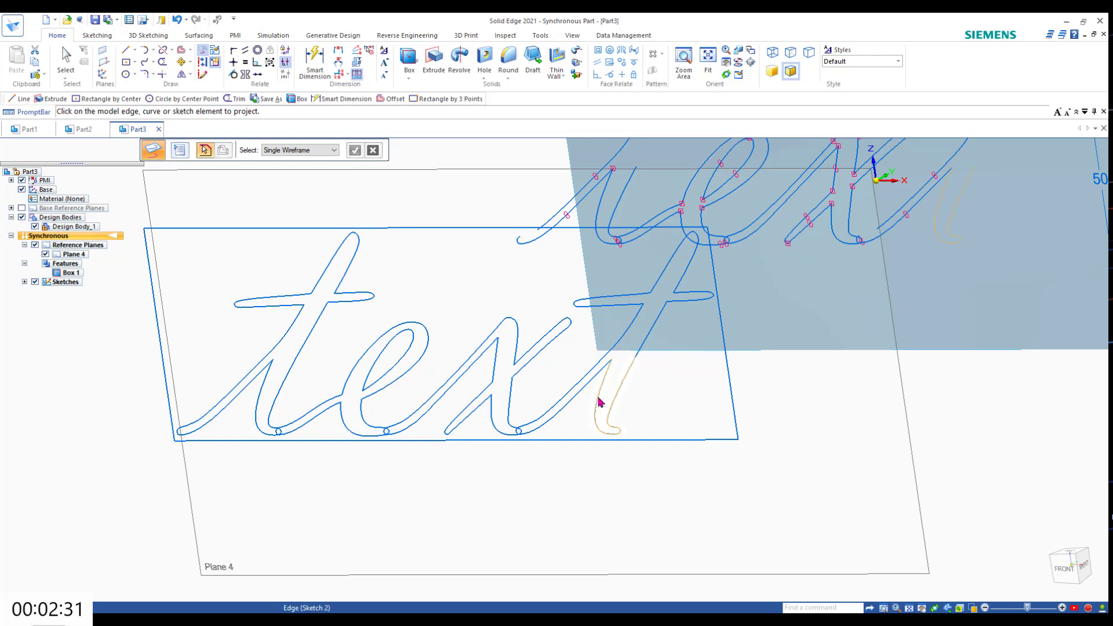
{"action": "left_click", "coordinate": [601, 398]}
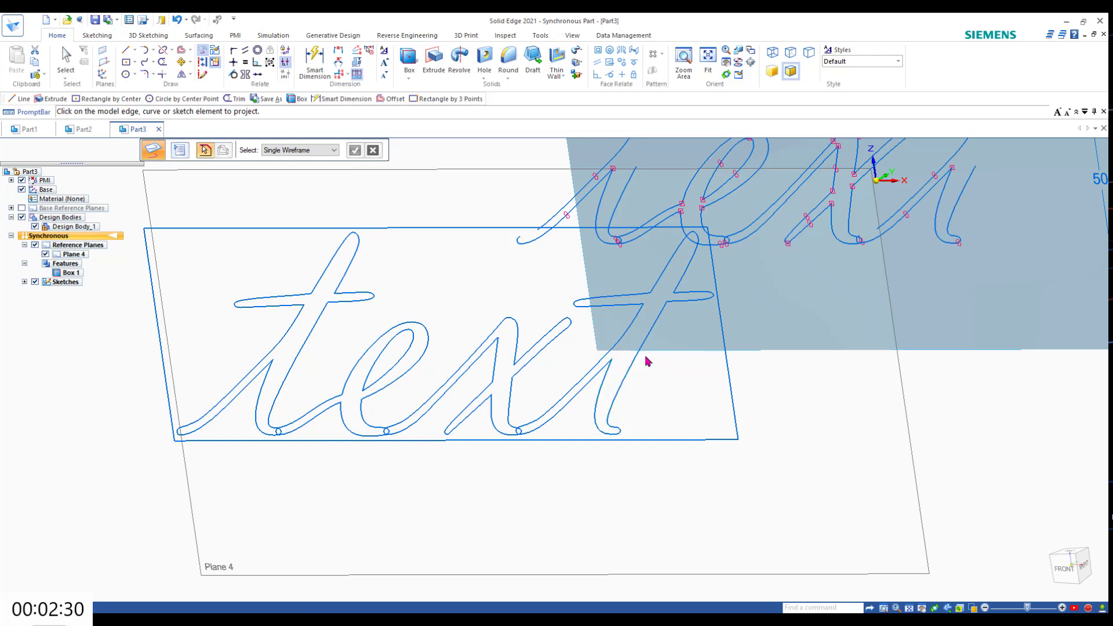
{"action": "left_click", "coordinate": [681, 295]}
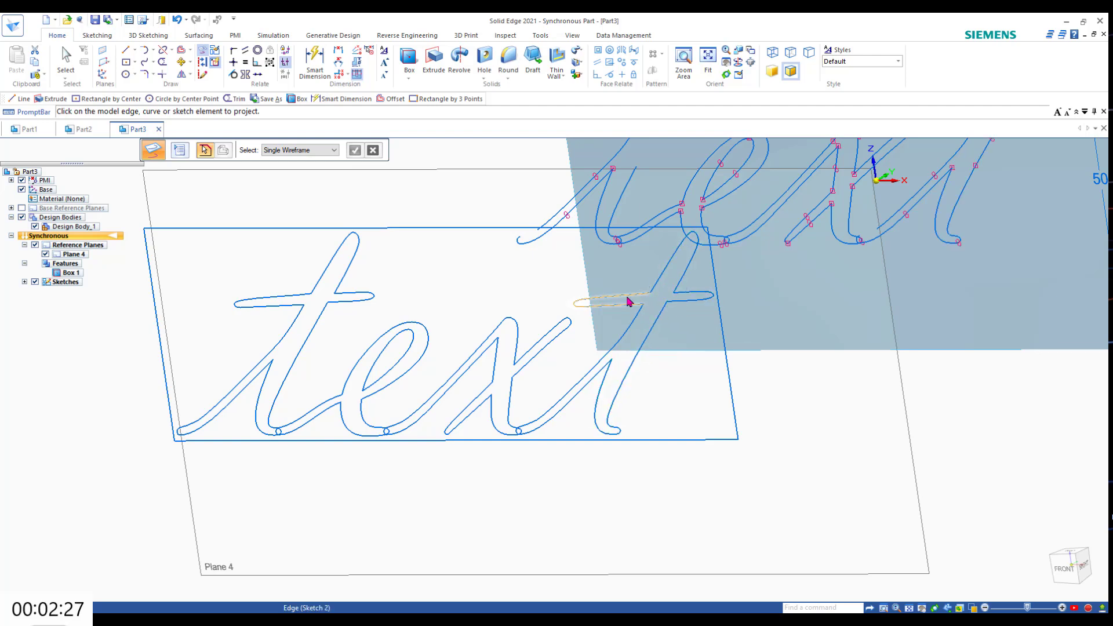
Project the remaining crossbar and tail curves of the first "t" and the missing curve joining "x" to the last "t".
{"action": "mouse_move", "coordinate": [808, 336]}
{"action": "middle_mouse_down"}
{"action": "mouse_move", "coordinate": [820, 304]}
{"action": "mouse_move", "coordinate": [814, 329]}
{"action": "mouse_move", "coordinate": [667, 424]}
{"action": "mouse_move", "coordinate": [690, 484]}
{"action": "mouse_move", "coordinate": [755, 457]}
{"action": "middle_mouse_up"}
{"action": "left_click", "coordinate": [299, 399]}
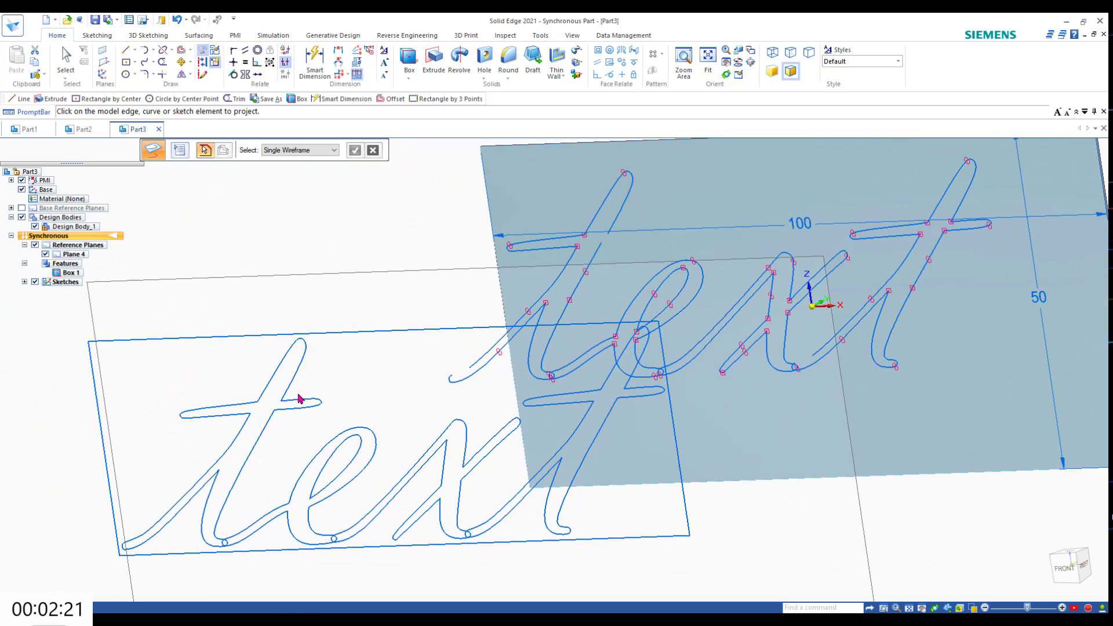
{"action": "left_click", "coordinate": [300, 410]}
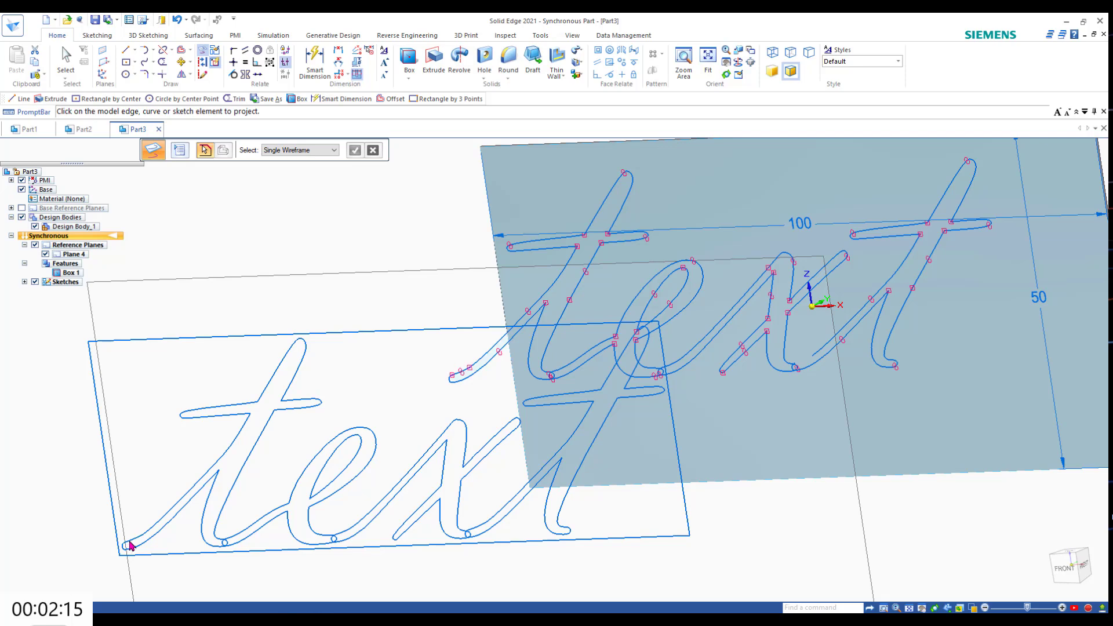
{"action": "left_click", "coordinate": [484, 528]}
{"action": "mouse_move", "coordinate": [755, 488]}
{"action": "middle_mouse_down"}
{"action": "mouse_move", "coordinate": [731, 510]}
{"action": "mouse_move", "coordinate": [740, 514]}
{"action": "mouse_move", "coordinate": [753, 482]}
{"action": "mouse_move", "coordinate": [719, 491]}
{"action": "middle_mouse_up"}
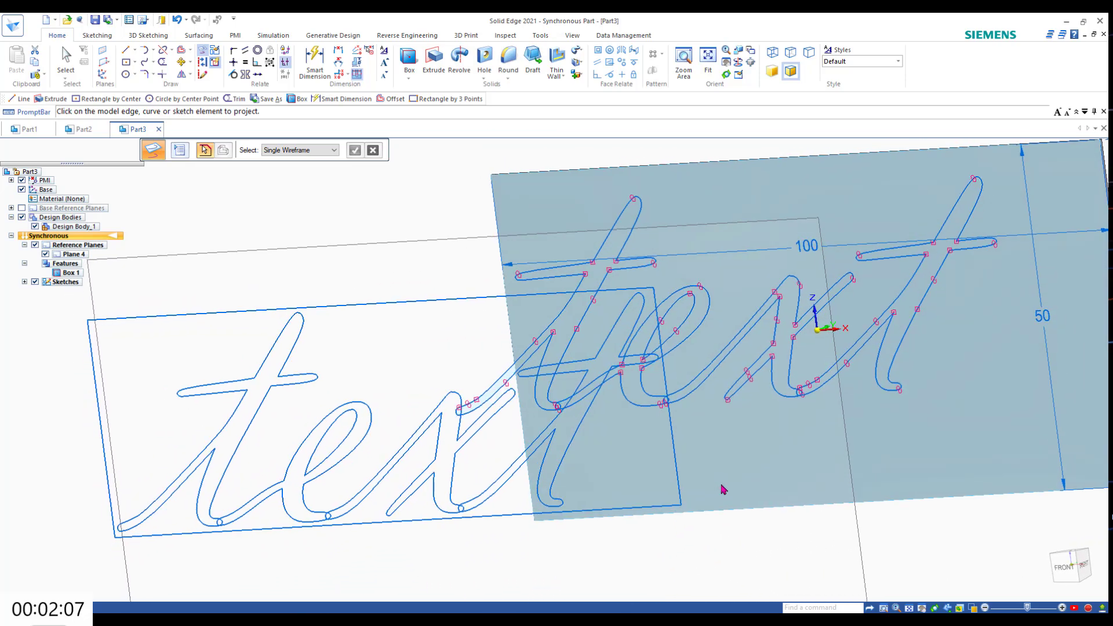
Hide the original text profile on the offset plane and finish the projection, viewing the plate from the front.
{"action": "left_click", "coordinate": [35, 282]}
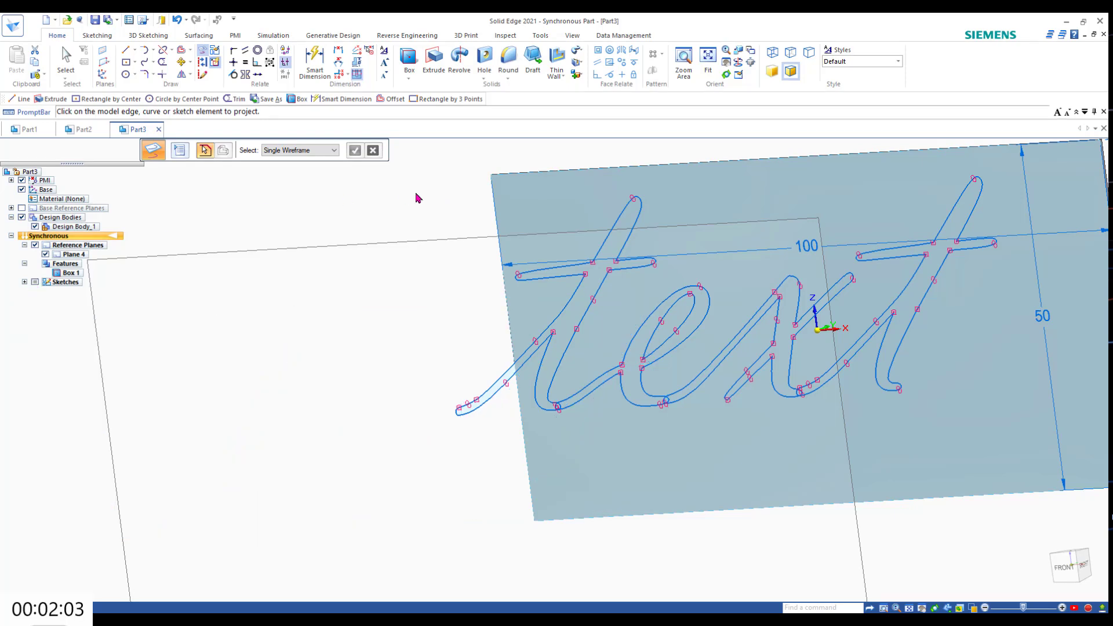
{"action": "right_click", "coordinate": [412, 213]}
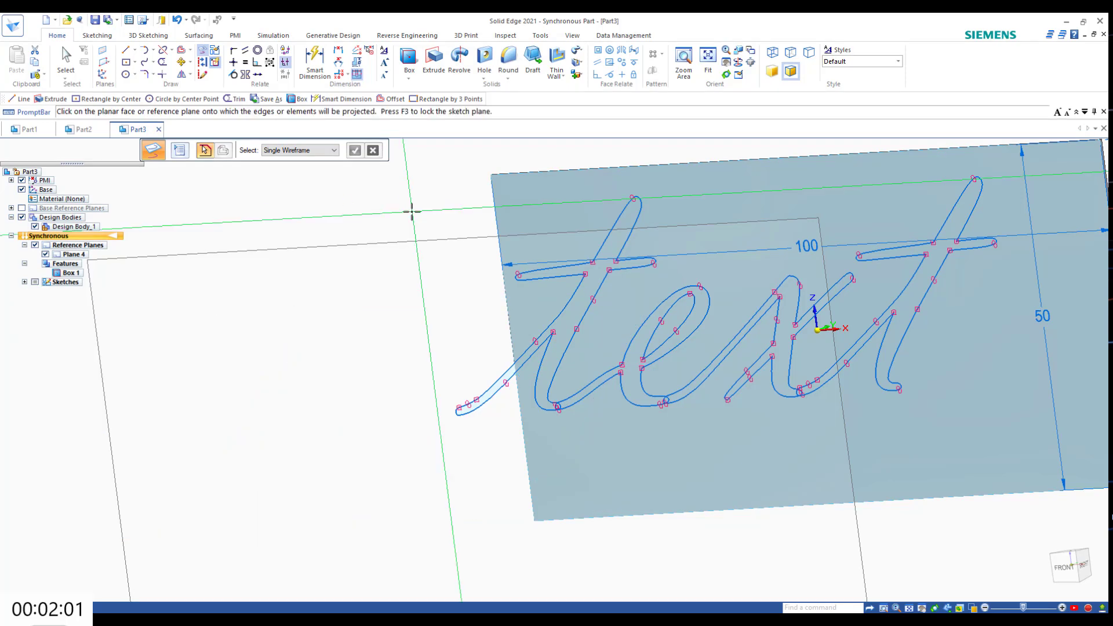
{"action": "middle_click_drag", "start_coordinate": [395, 347], "coordinate": [485, 354]}
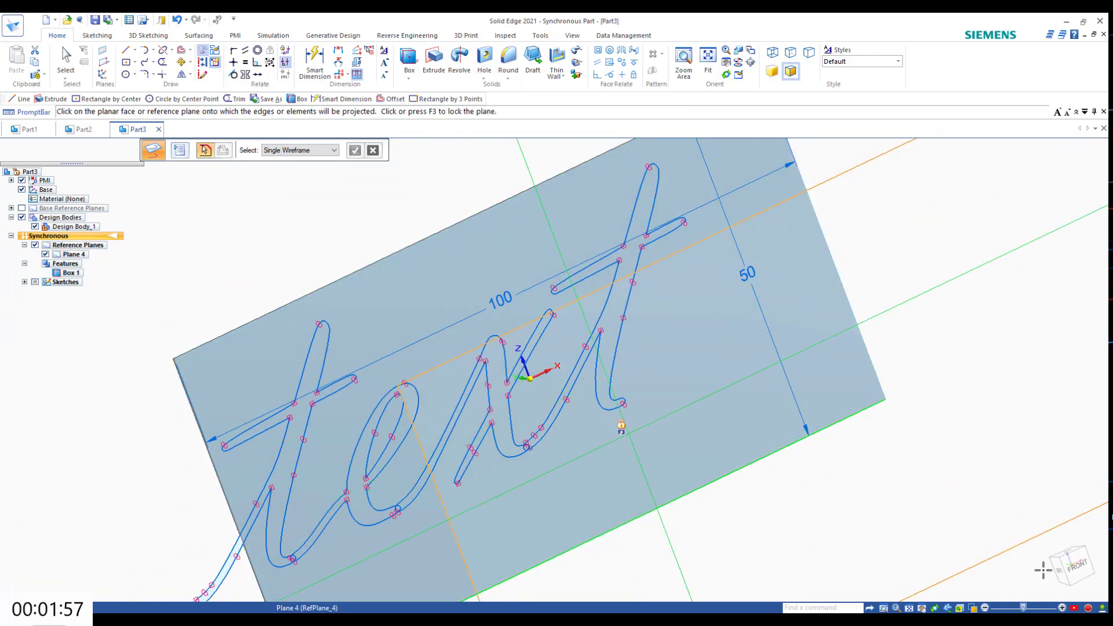
{"action": "left_click", "coordinate": [1078, 565]}
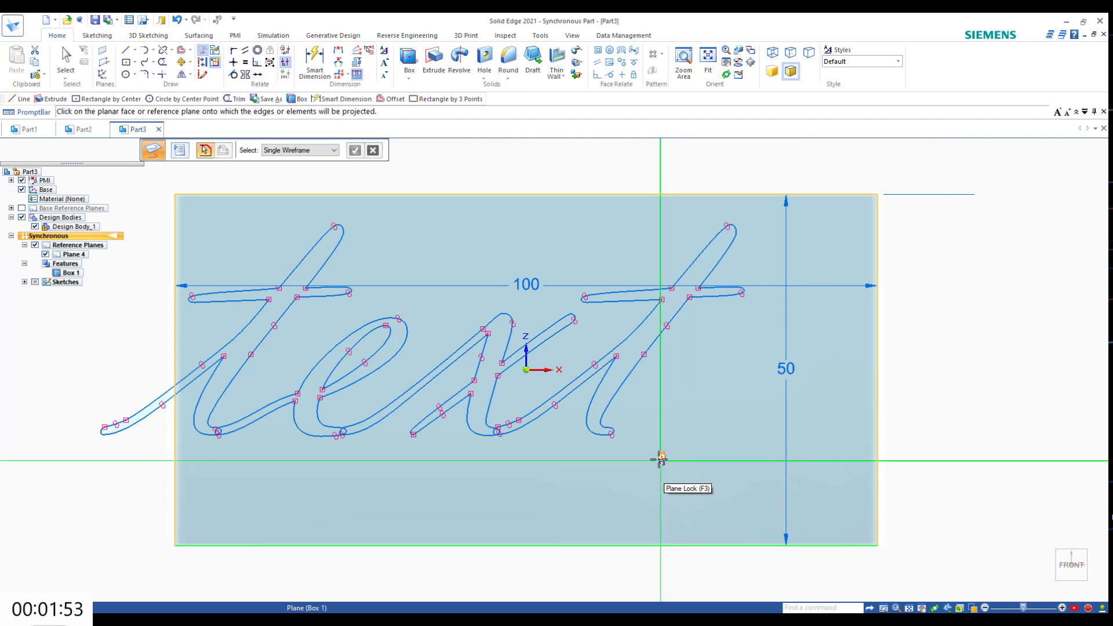
Trim away the upper stem loop and the right half of the crossbar from the projected first "t".
{"action": "left_click", "coordinate": [163, 63]}
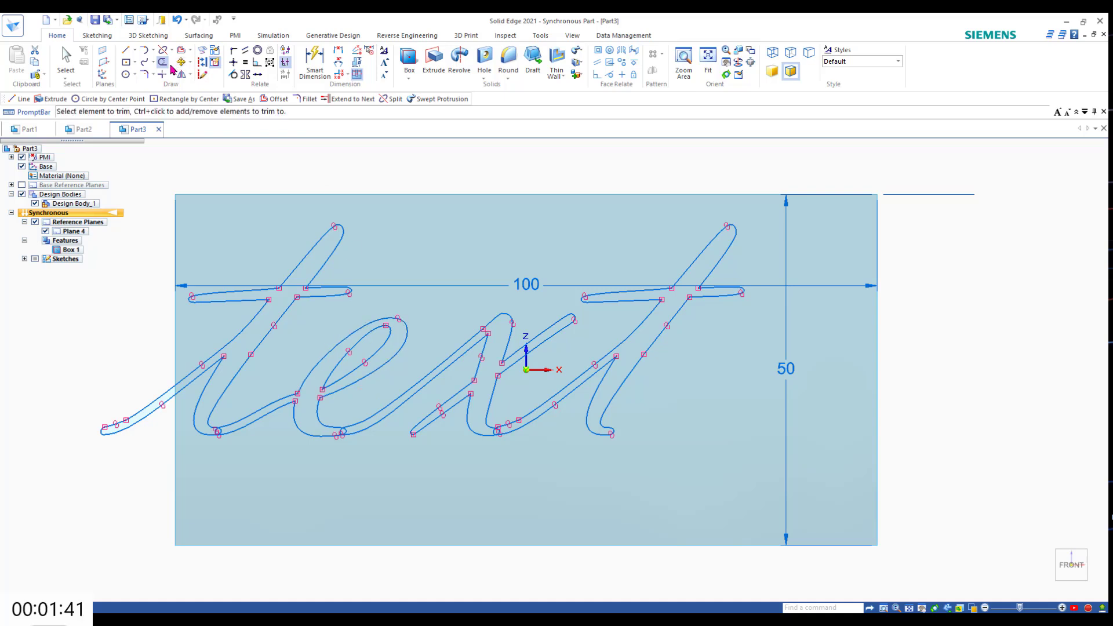
{"action": "left_click", "coordinate": [324, 294]}
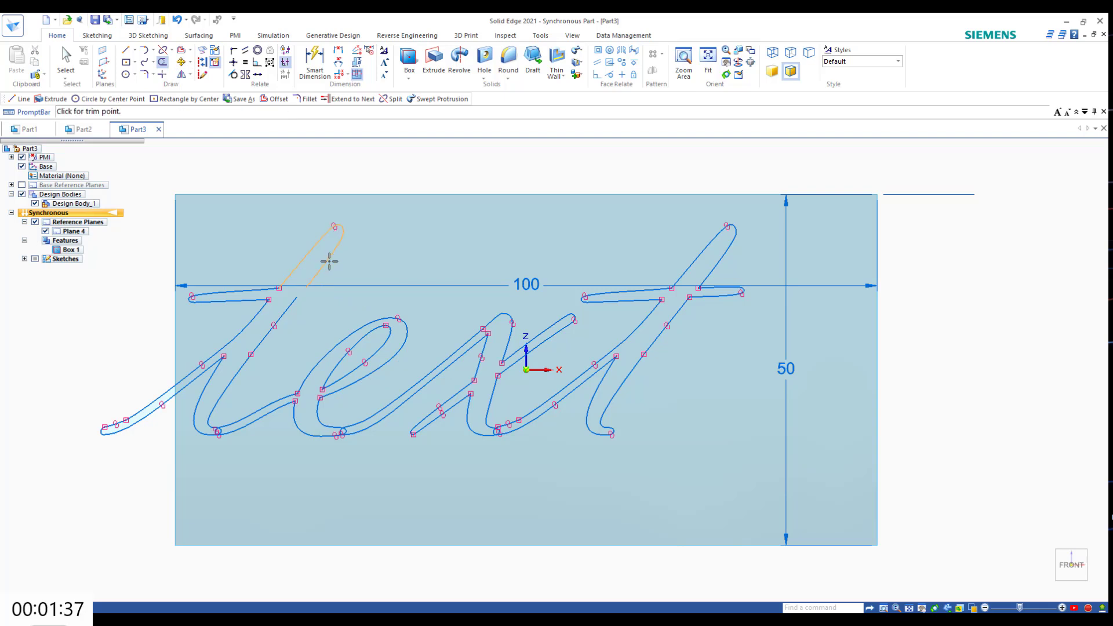
{"action": "left_click", "coordinate": [330, 262]}
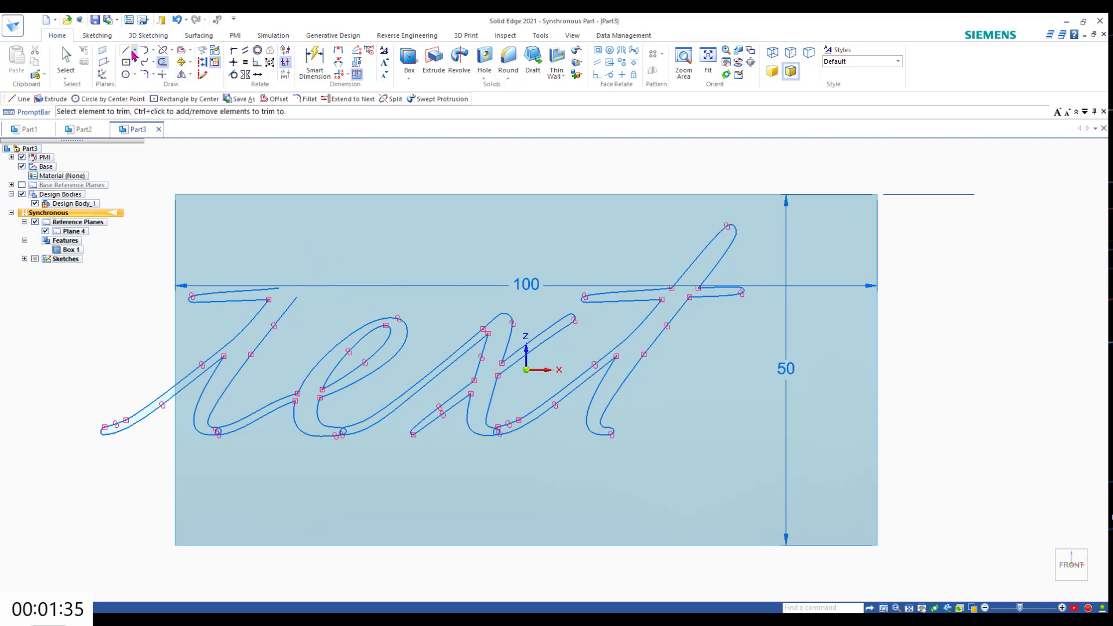
Draw connected lines forming two pointed spikes, one slanting upward and one horizontal, to close the first "t" outline.
{"action": "left_click", "coordinate": [125, 50]}
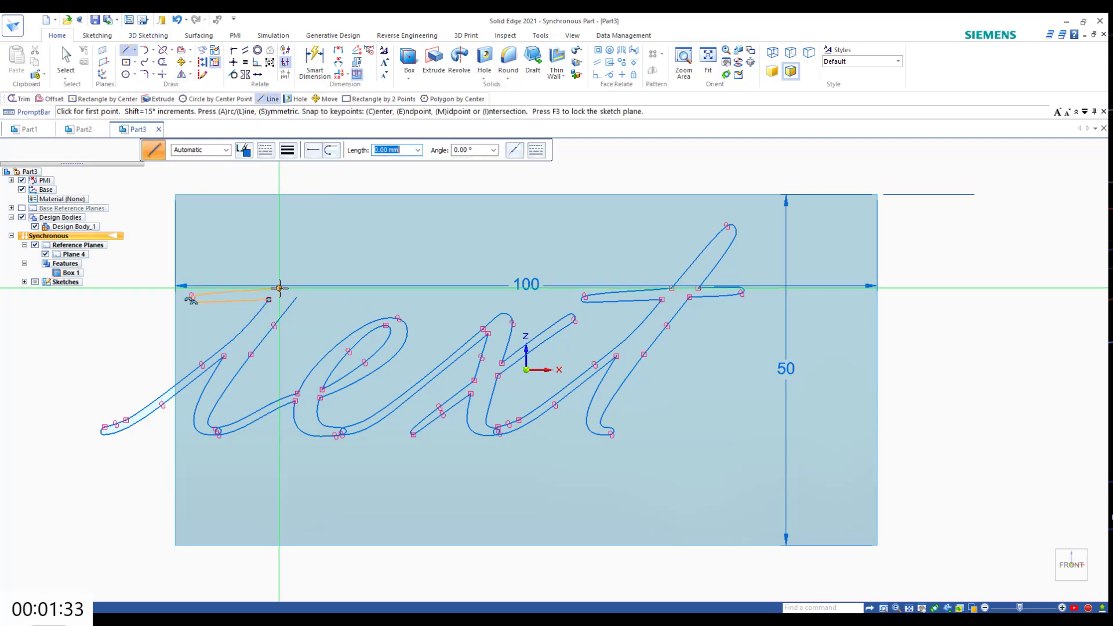
{"action": "left_click", "coordinate": [279, 288]}
{"action": "left_click", "coordinate": [401, 225]}
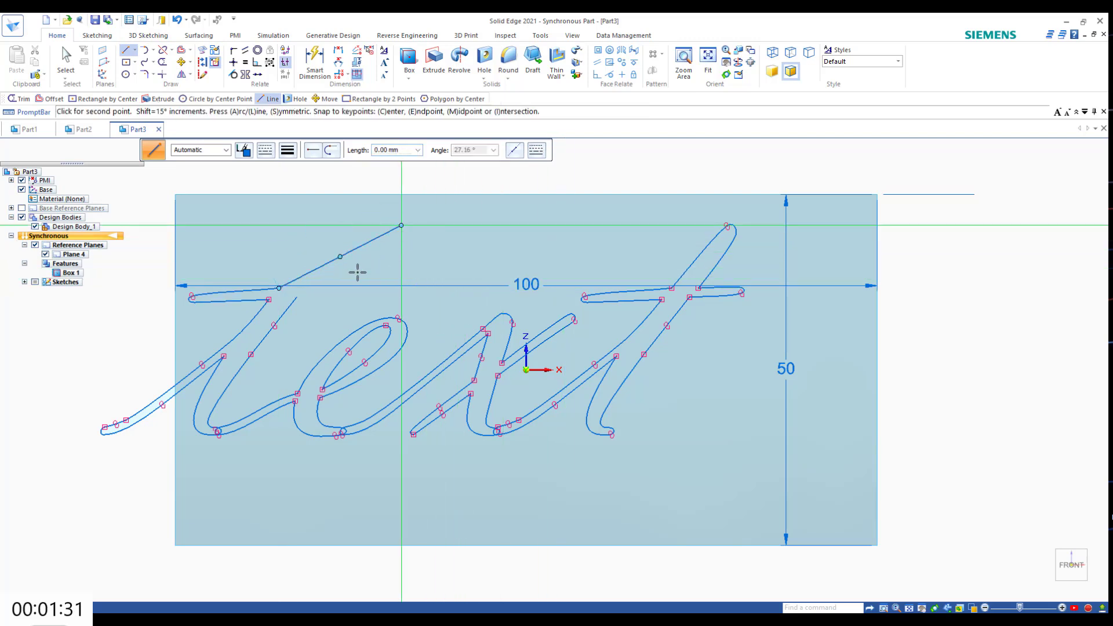
{"action": "left_click", "coordinate": [297, 296]}
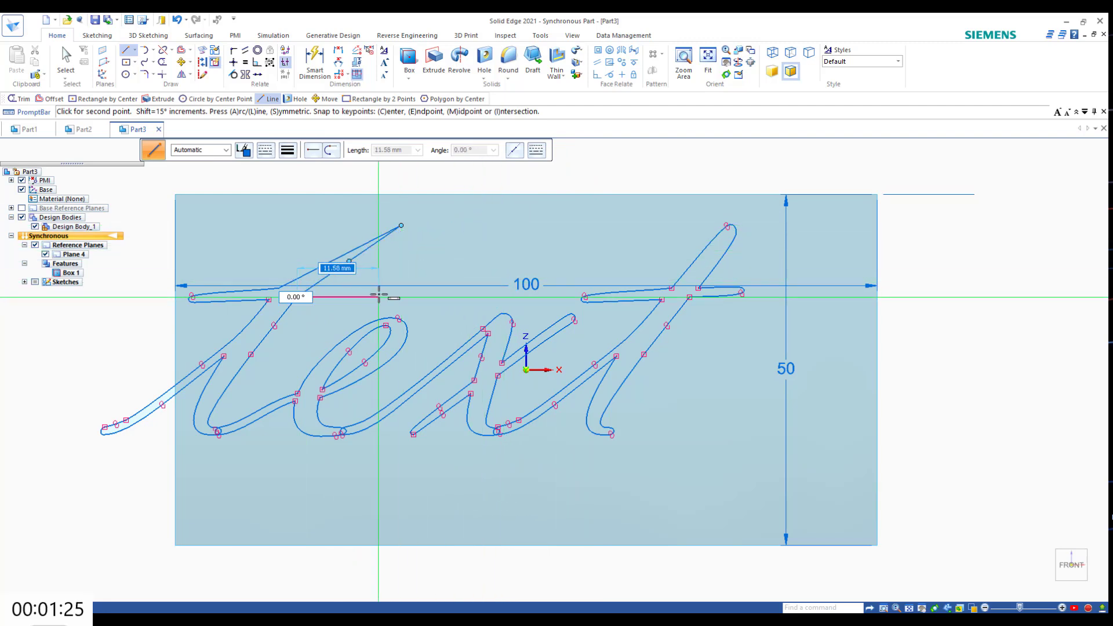
{"action": "left_click", "coordinate": [400, 297]}
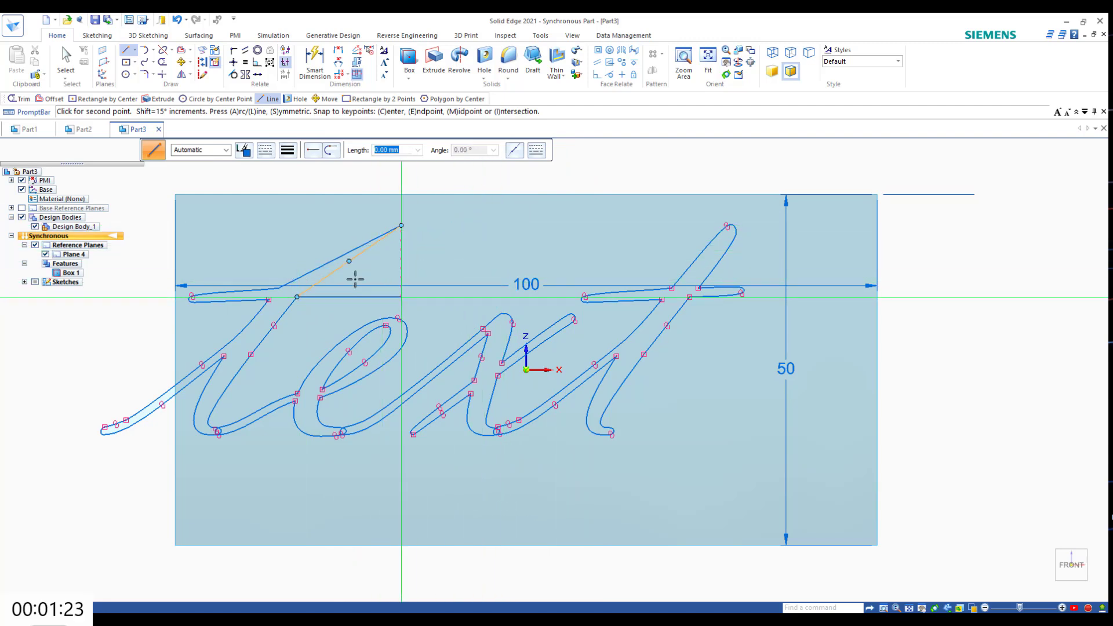
{"action": "left_click", "coordinate": [279, 288]}
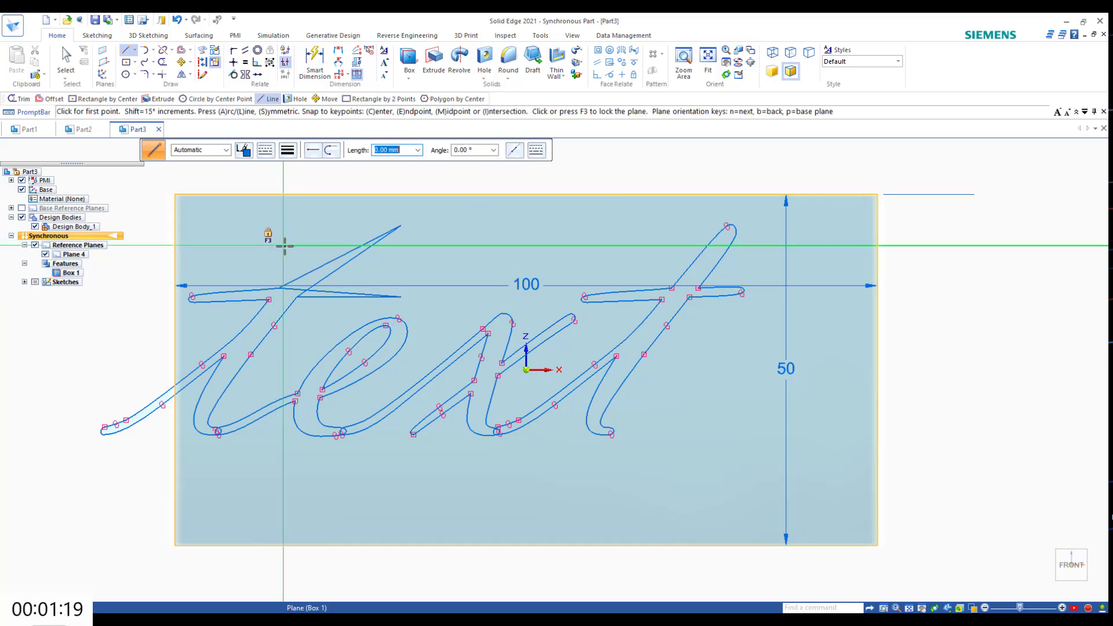
Trim away the line segment that crosses between the two spikes at the junction of the first "t".
{"action": "scroll", "coordinate": [285, 251], "scroll_direction": "up", "scroll_amount": 3}
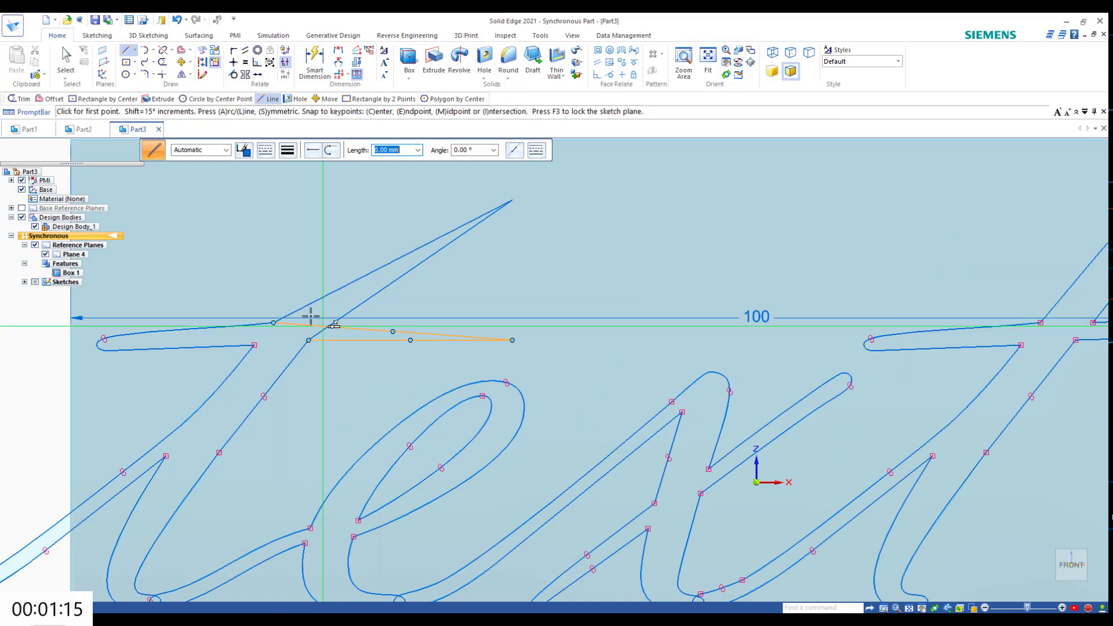
{"action": "left_click", "coordinate": [163, 62]}
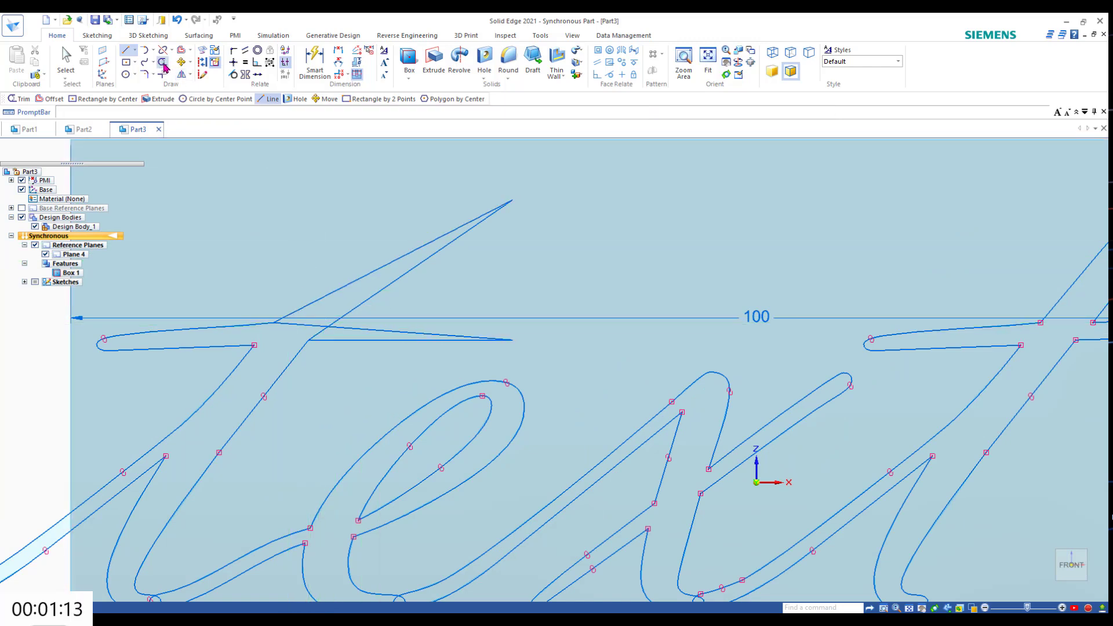
{"action": "left_click", "coordinate": [304, 323]}
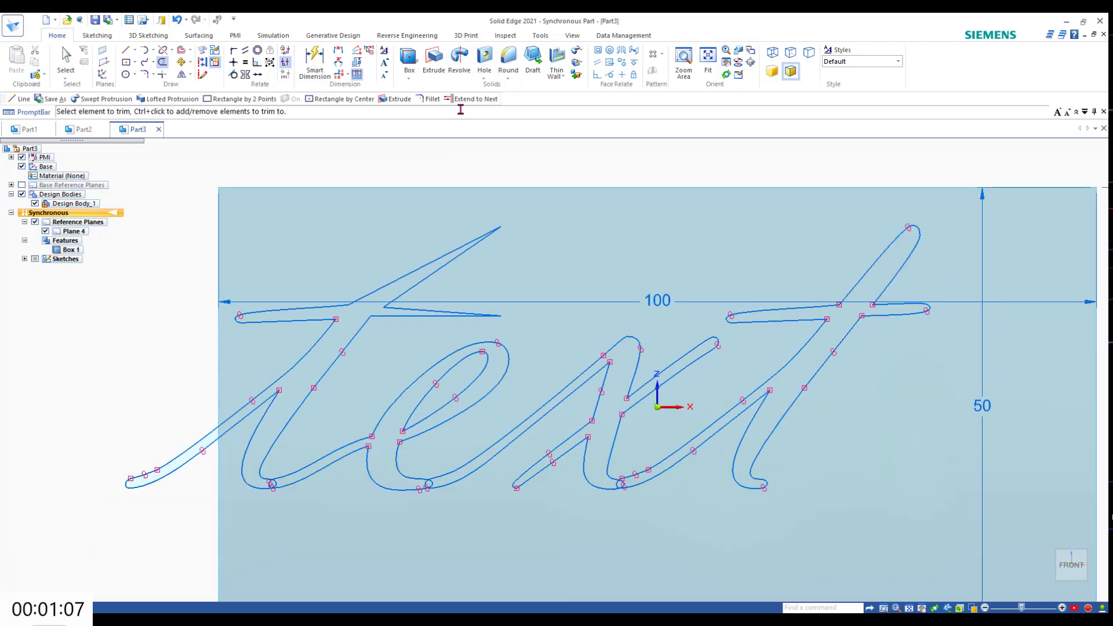
{"action": "left_click", "coordinate": [581, 62]}
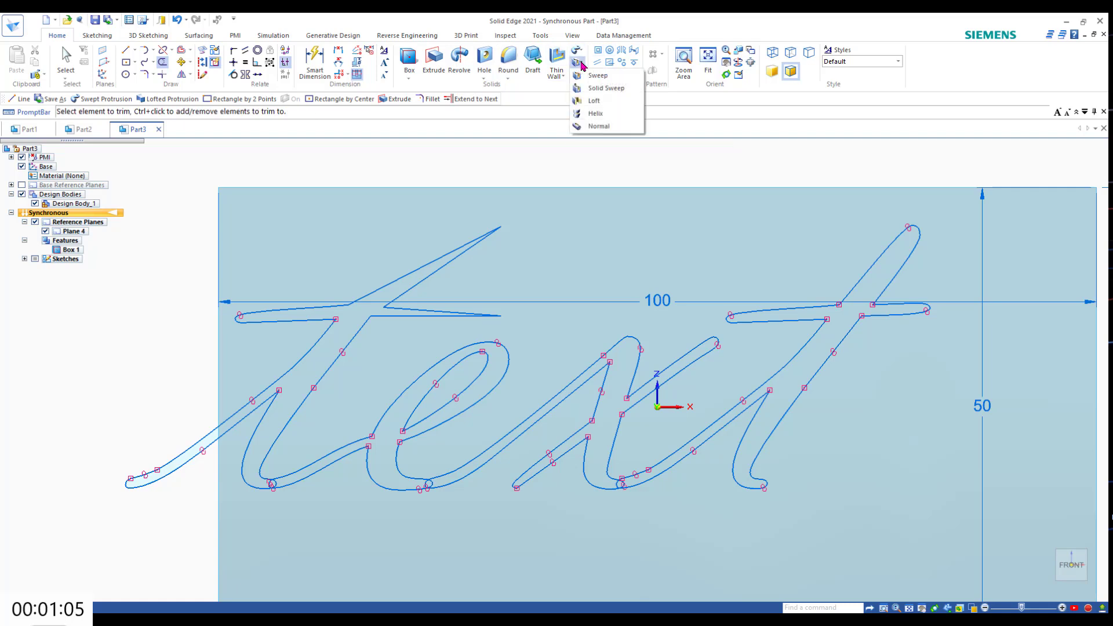
{"action": "left_click", "coordinate": [600, 126]}
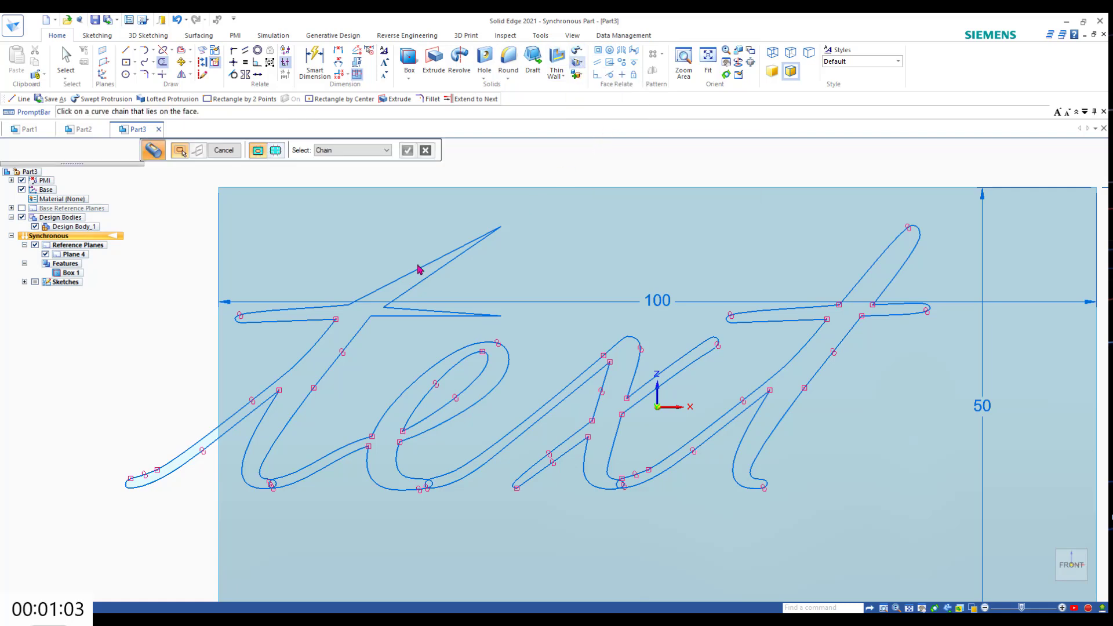
{"action": "left_click", "coordinate": [374, 299]}
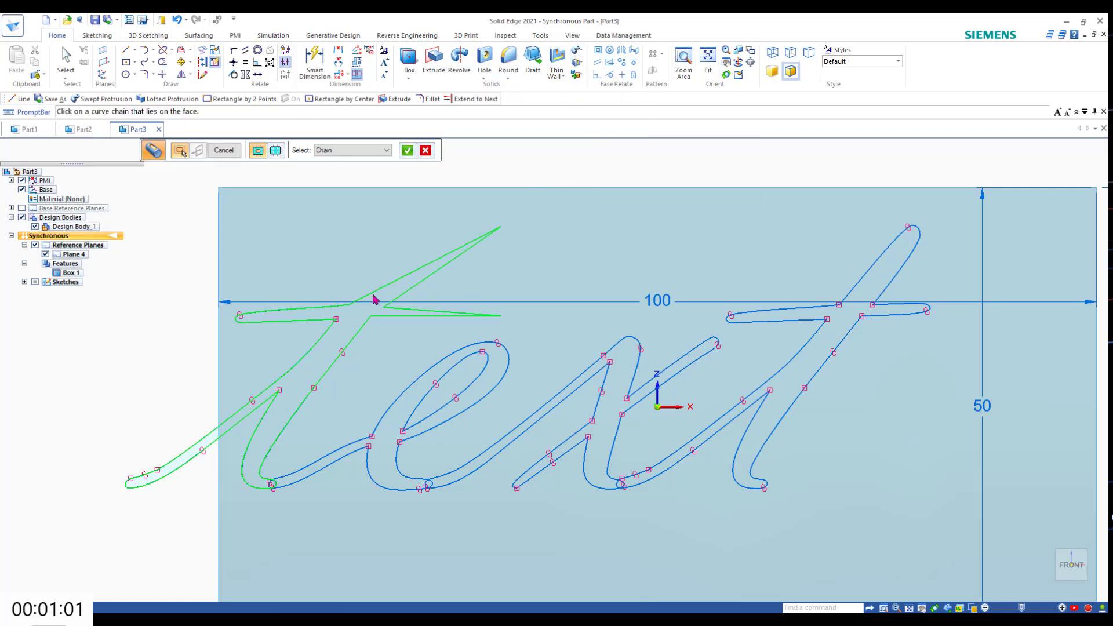
{"action": "left_click", "coordinate": [426, 152]}
Trim the overlapping end arcs where the first "t" joins the "e" and where the "e" stroke continues toward the "x".
{"action": "scroll", "coordinate": [354, 560], "scroll_direction": "down", "scroll_amount": 3}
{"action": "scroll", "coordinate": [348, 551], "scroll_direction": "up", "scroll_amount": 8}
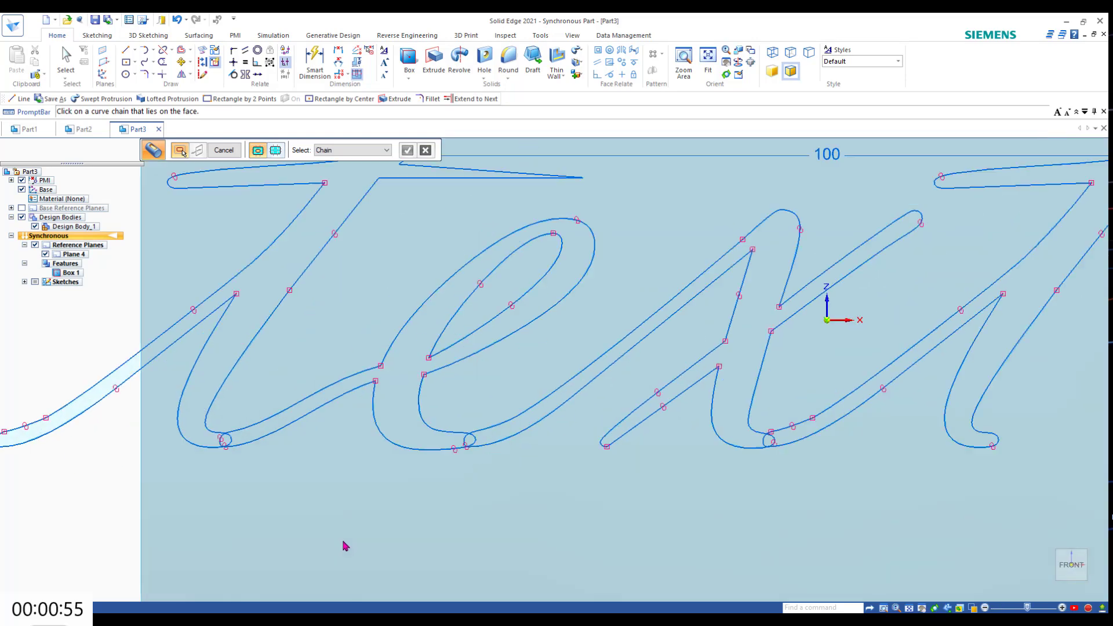
{"action": "middle_click_drag", "start_coordinate": [344, 466], "coordinate": [698, 586]}
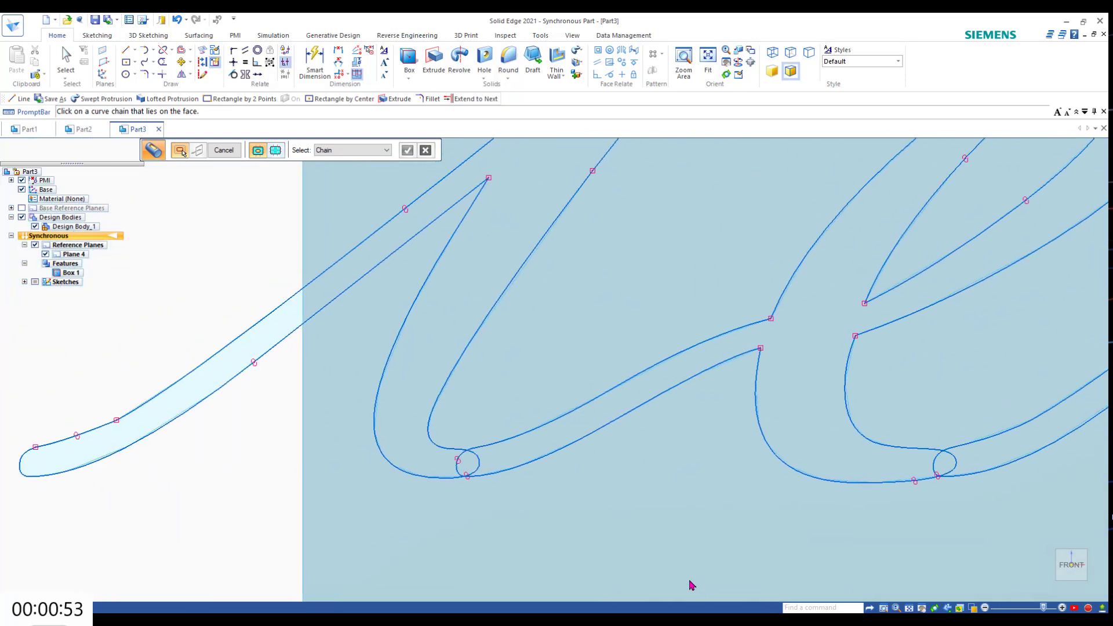
{"action": "left_click", "coordinate": [162, 65]}
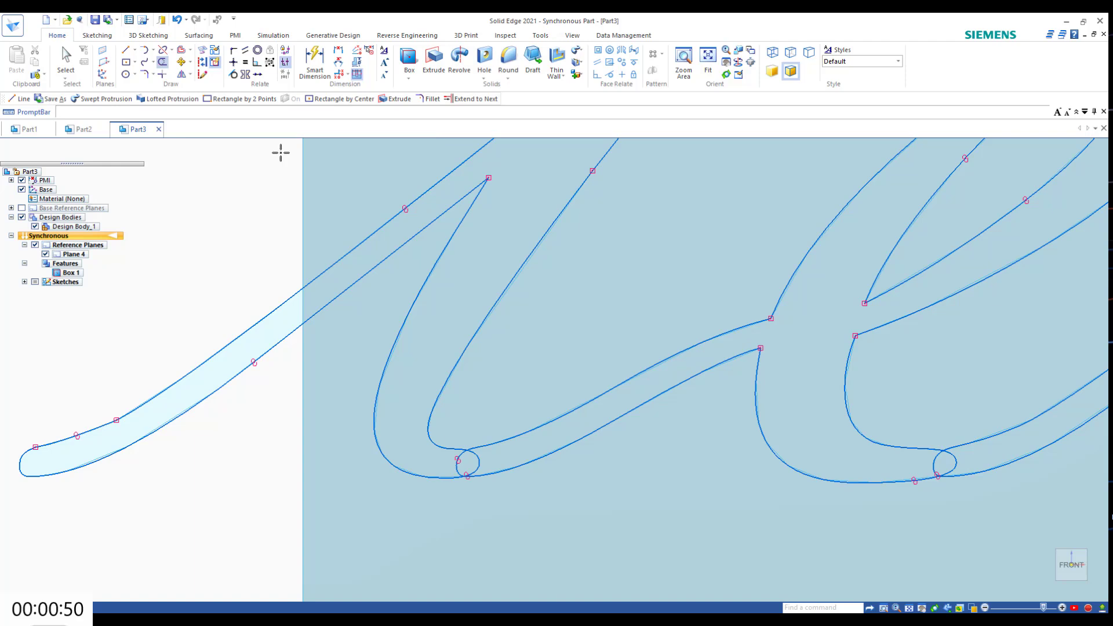
{"action": "left_click", "coordinate": [460, 463]}
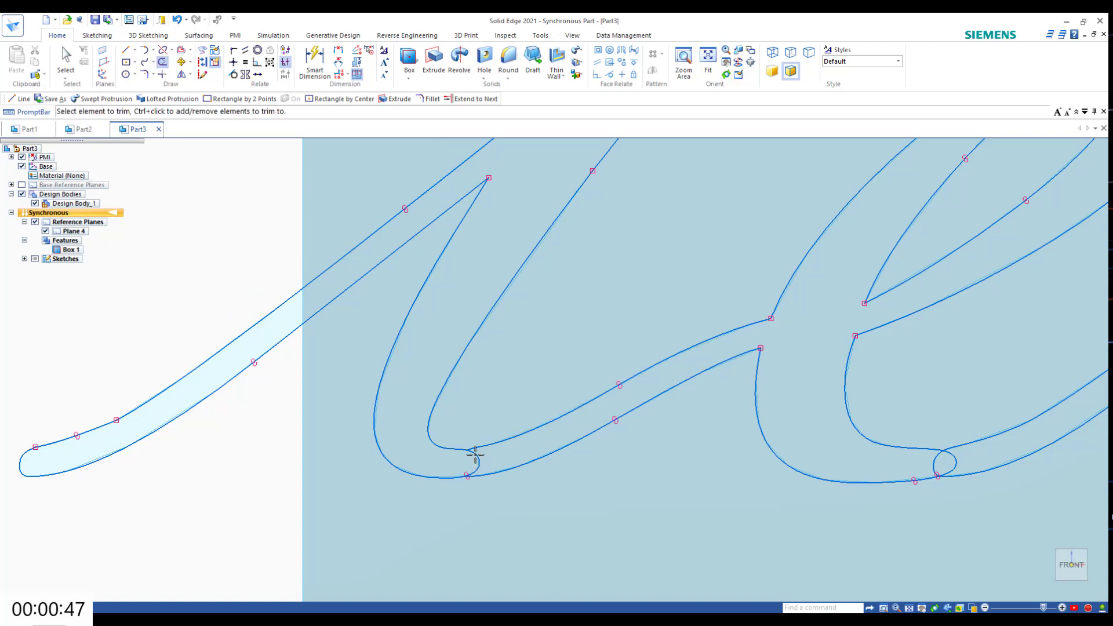
{"action": "left_click", "coordinate": [475, 460]}
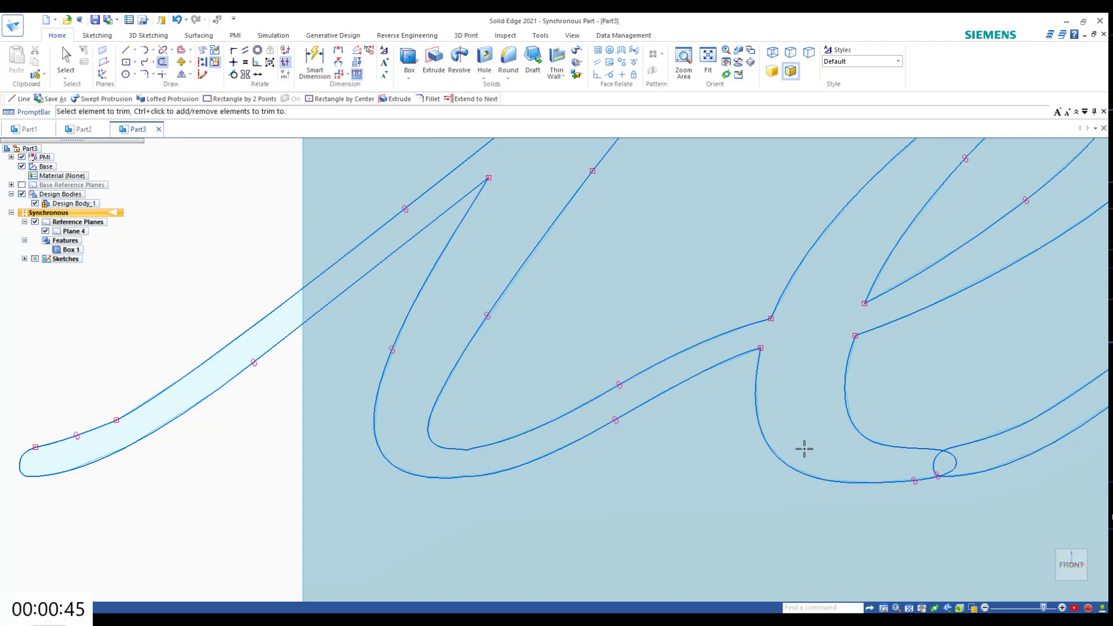
{"action": "left_click", "coordinate": [932, 461]}
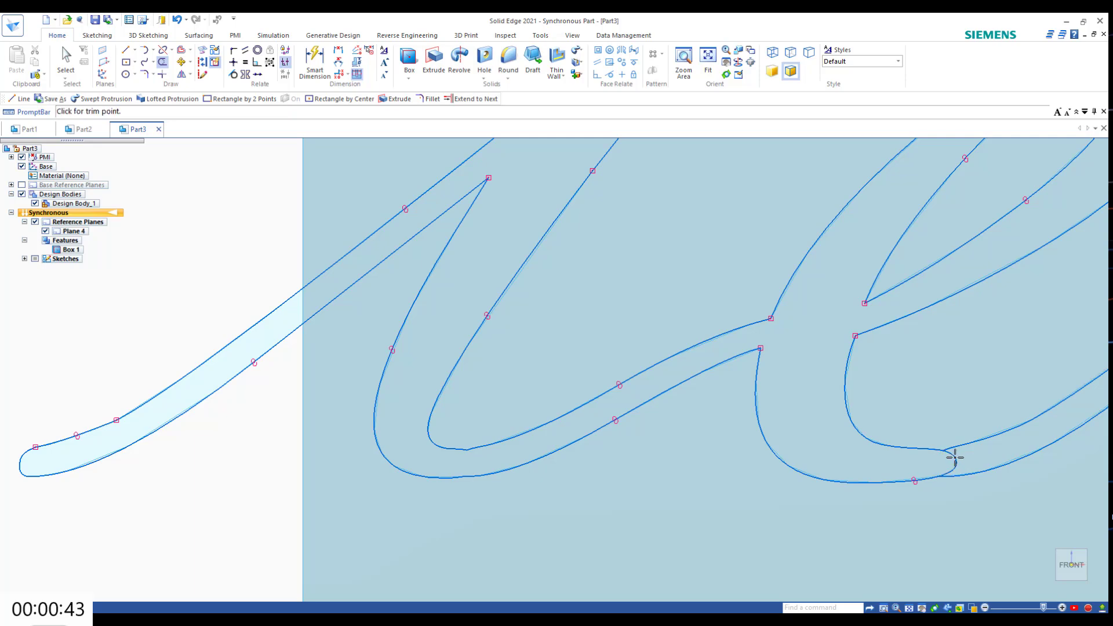
{"action": "left_click", "coordinate": [954, 458]}
Trim both overlapping end arcs where the base of the "x" joins the last "t".
{"action": "scroll", "coordinate": [947, 472], "scroll_direction": "up", "scroll_amount": 3}
{"action": "scroll", "coordinate": [987, 464], "scroll_direction": "down", "scroll_amount": 3}
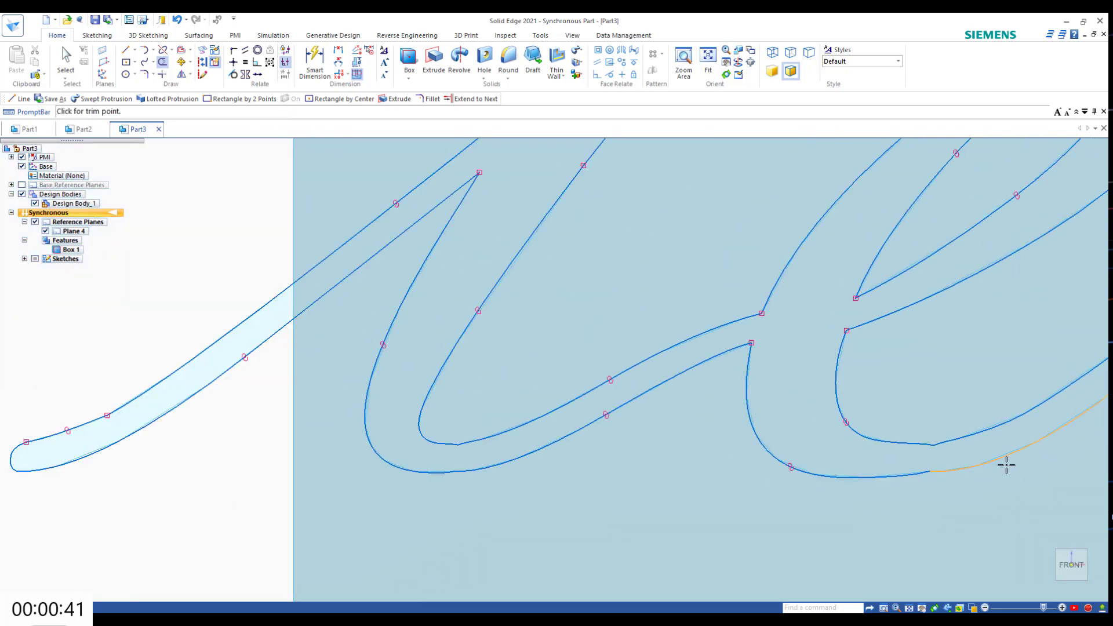
{"action": "middle_click_drag", "start_coordinate": [1006, 465], "coordinate": [49, 475], "text": "shift"}
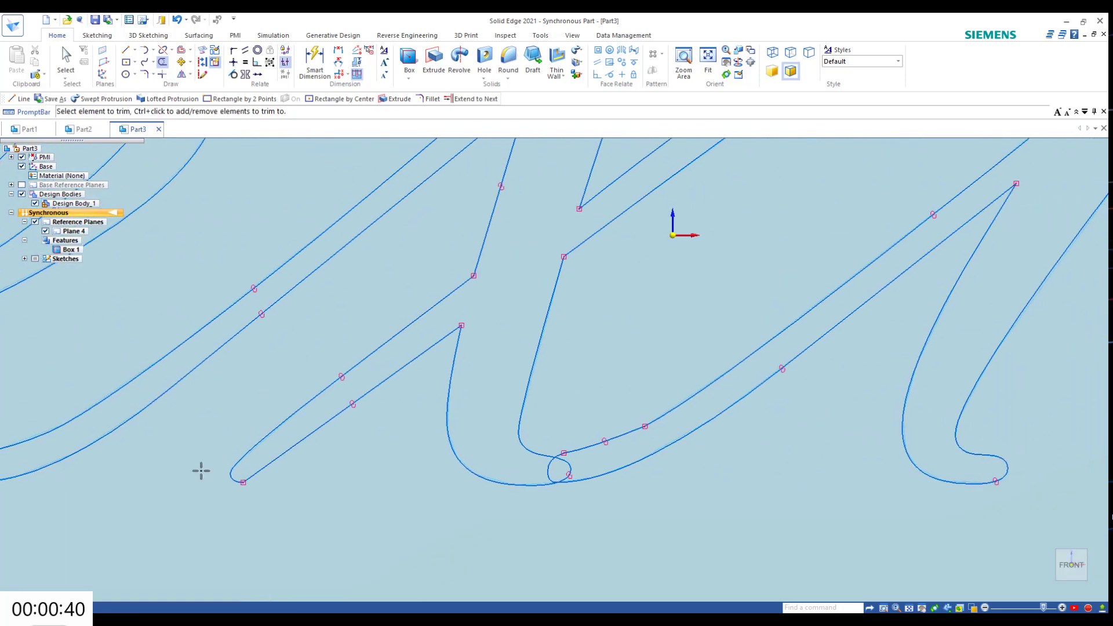
{"action": "left_click", "coordinate": [550, 467]}
{"action": "left_click", "coordinate": [567, 468]}
{"action": "scroll", "coordinate": [768, 455], "scroll_direction": "up", "scroll_amount": 3}
{"action": "scroll", "coordinate": [724, 447], "scroll_direction": "down", "scroll_amount": 5}
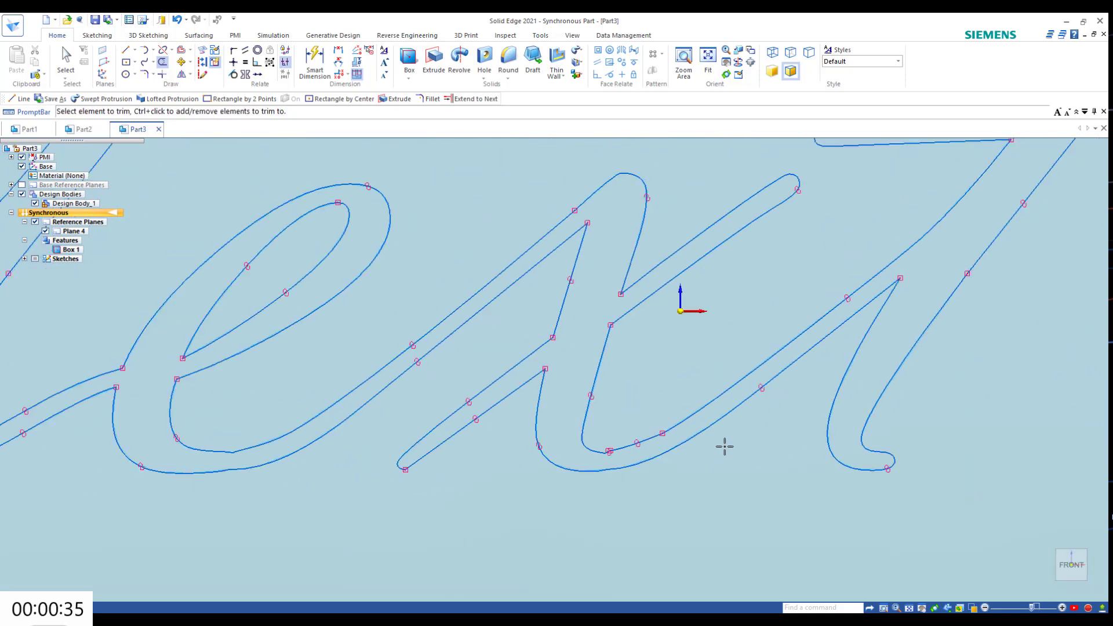
Try a Normal Cutout using the outer text outline and the inner loop of the "e" as curve chains.
{"action": "scroll", "coordinate": [724, 447], "scroll_direction": "down", "scroll_amount": 5}
{"action": "scroll", "coordinate": [592, 392], "scroll_direction": "up", "scroll_amount": 3}
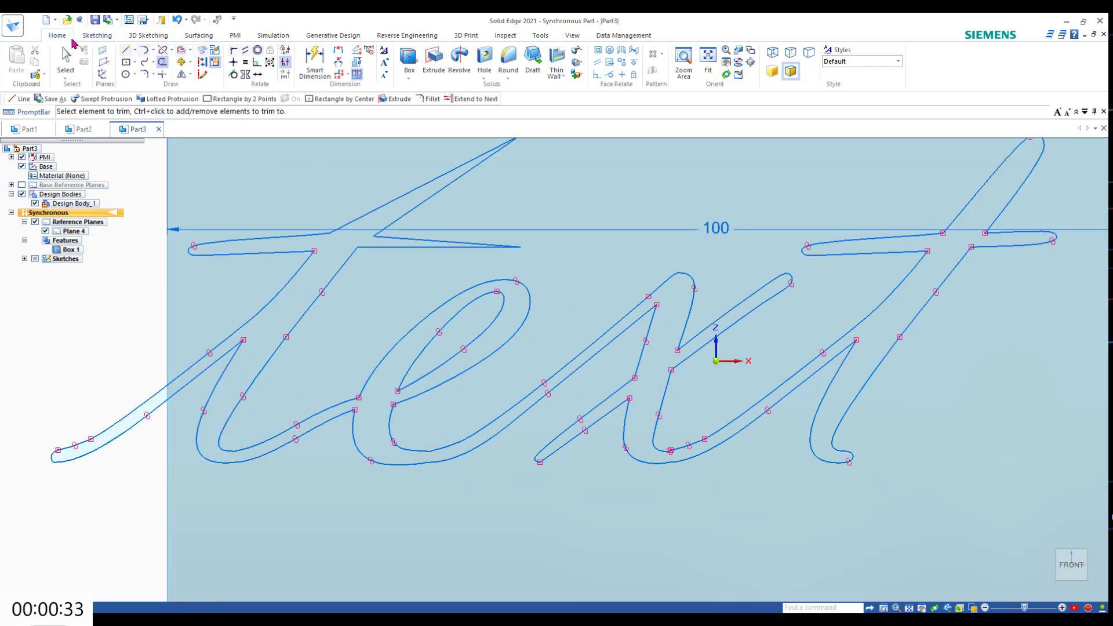
{"action": "left_click", "coordinate": [581, 63]}
{"action": "left_click", "coordinate": [607, 126]}
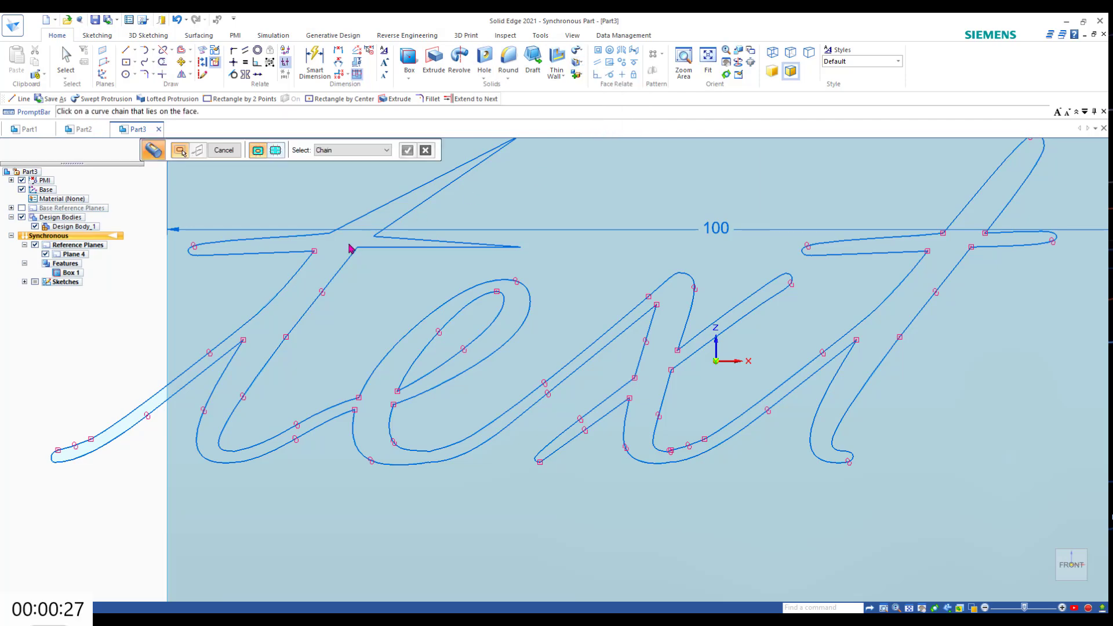
{"action": "left_click", "coordinate": [347, 268]}
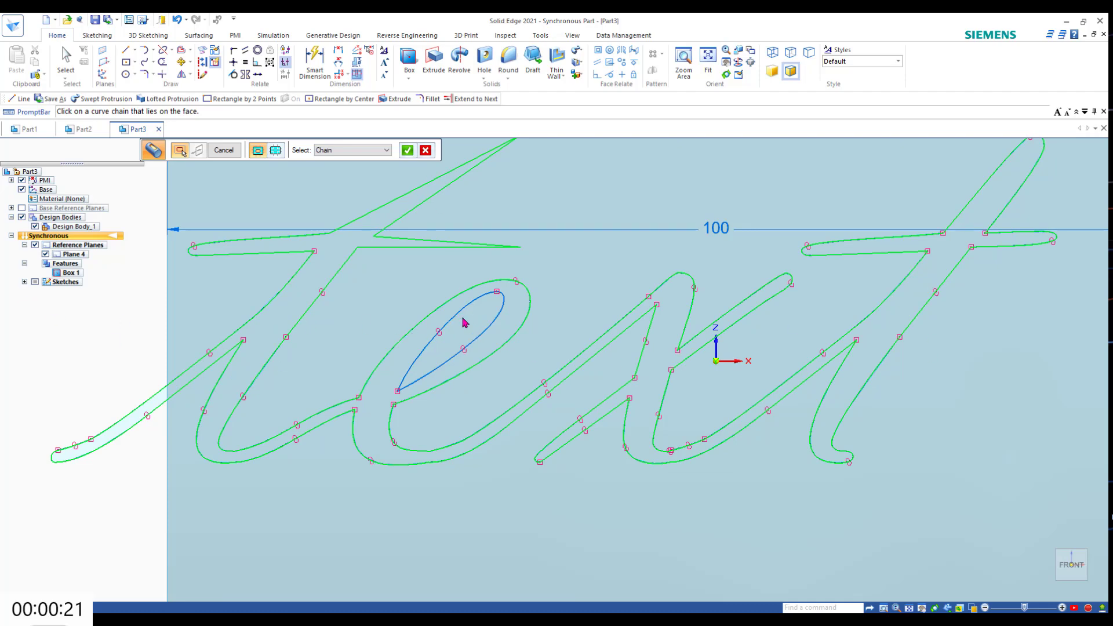
{"action": "left_click", "coordinate": [407, 151]}
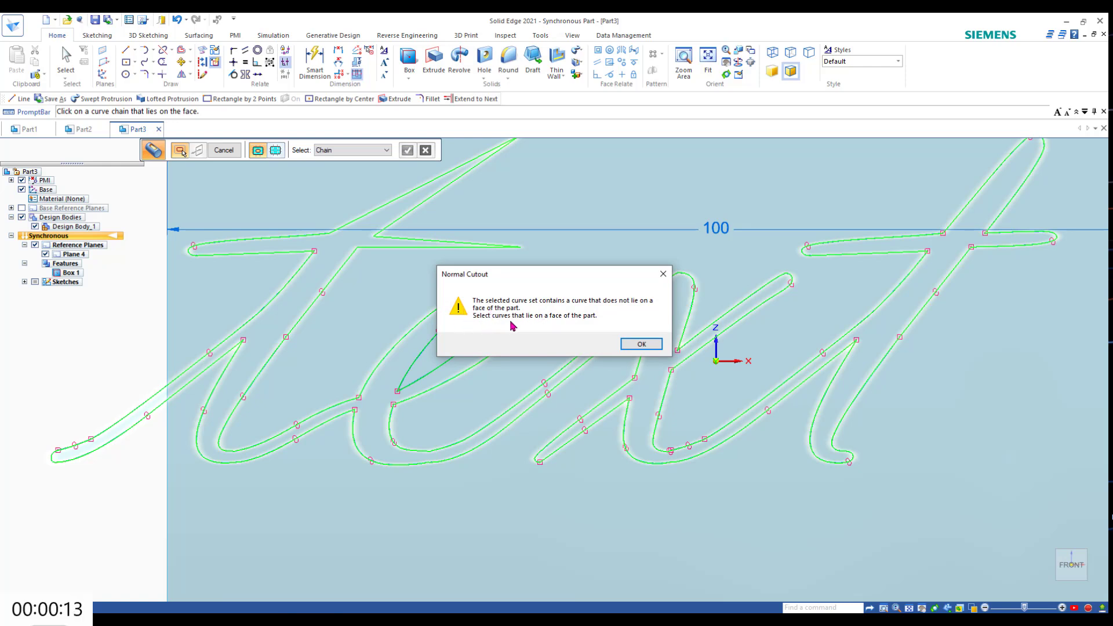
{"action": "left_click", "coordinate": [641, 345]}
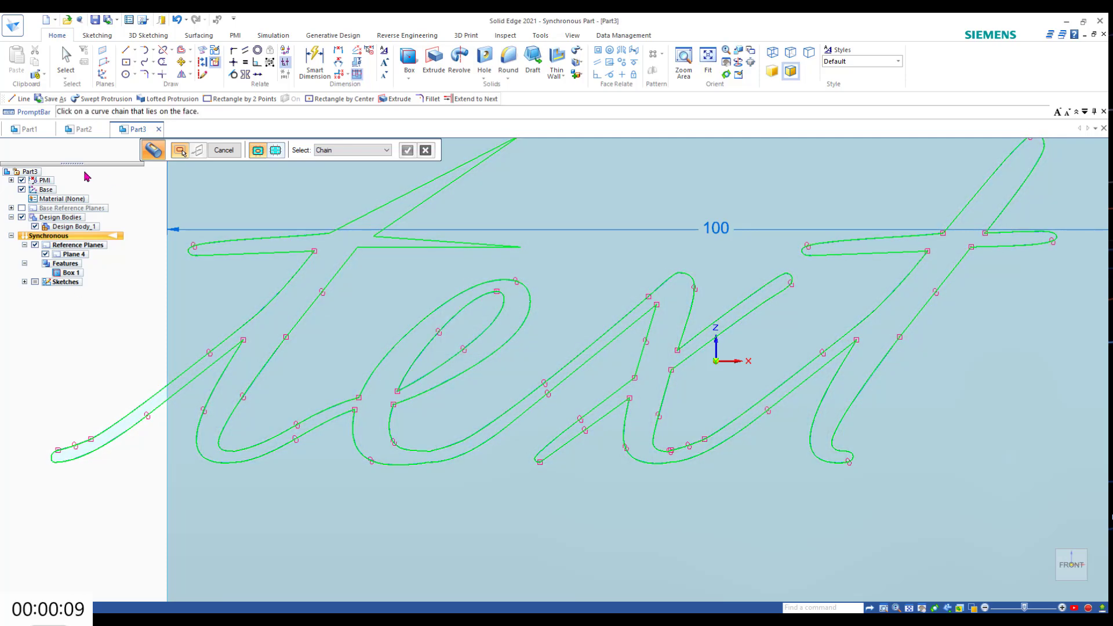
Draw a vertical line down the plate's left edge from its midpoint, crossing the overhanging tail of the first "t".
{"action": "left_click", "coordinate": [127, 52]}
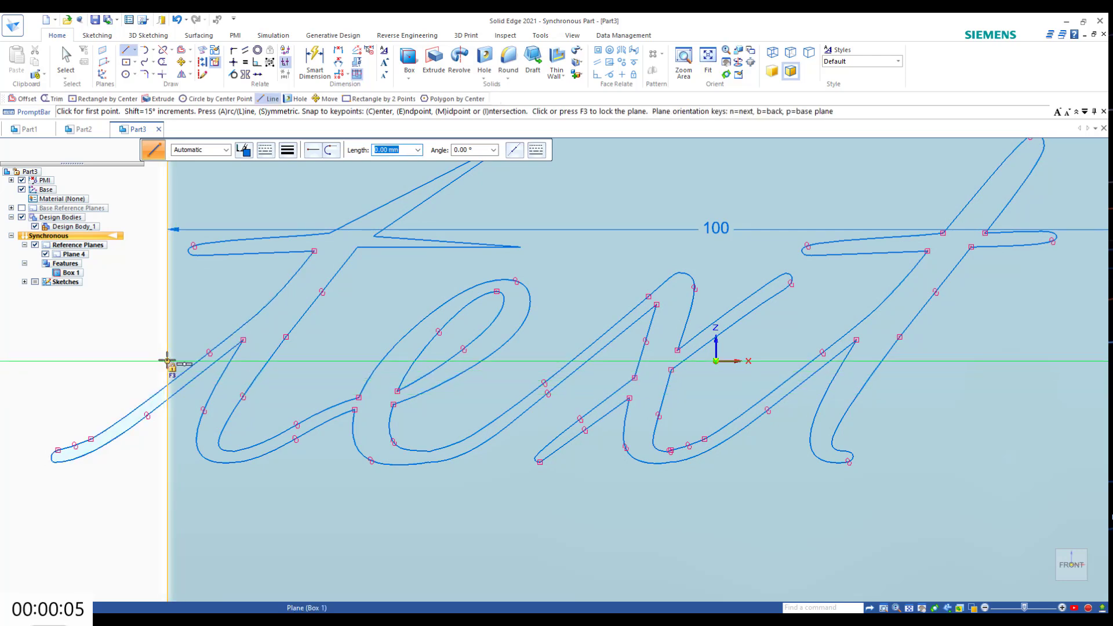
{"action": "left_click", "coordinate": [167, 361]}
{"action": "left_click", "coordinate": [167, 440]}
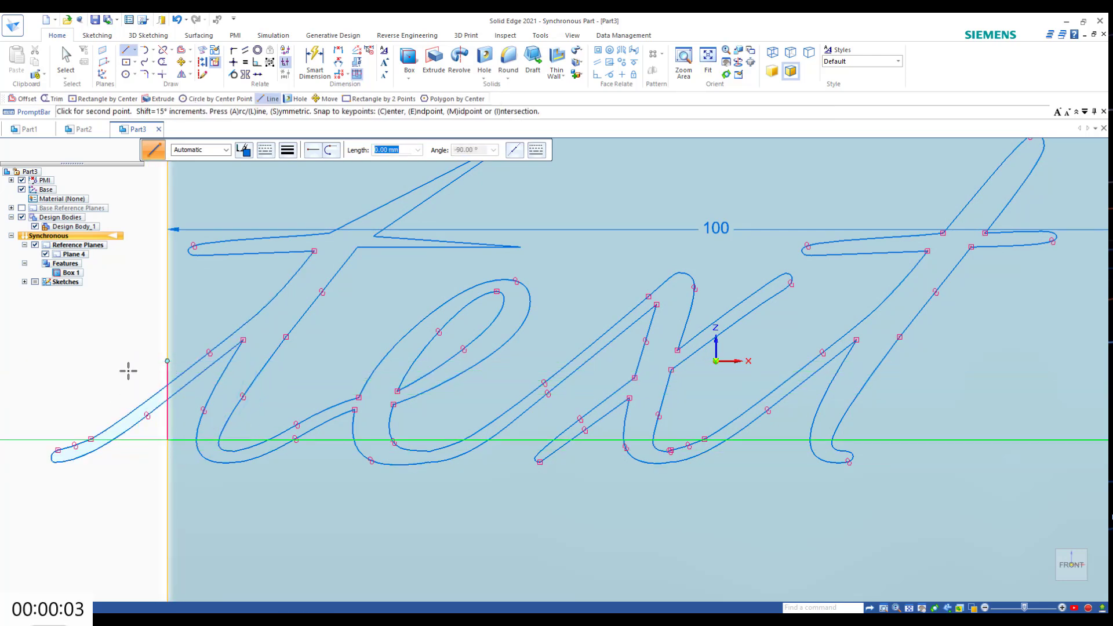
Trim away the tail curves of the first "t" that extend beyond the plate's left edge.
{"action": "left_click", "coordinate": [163, 62]}
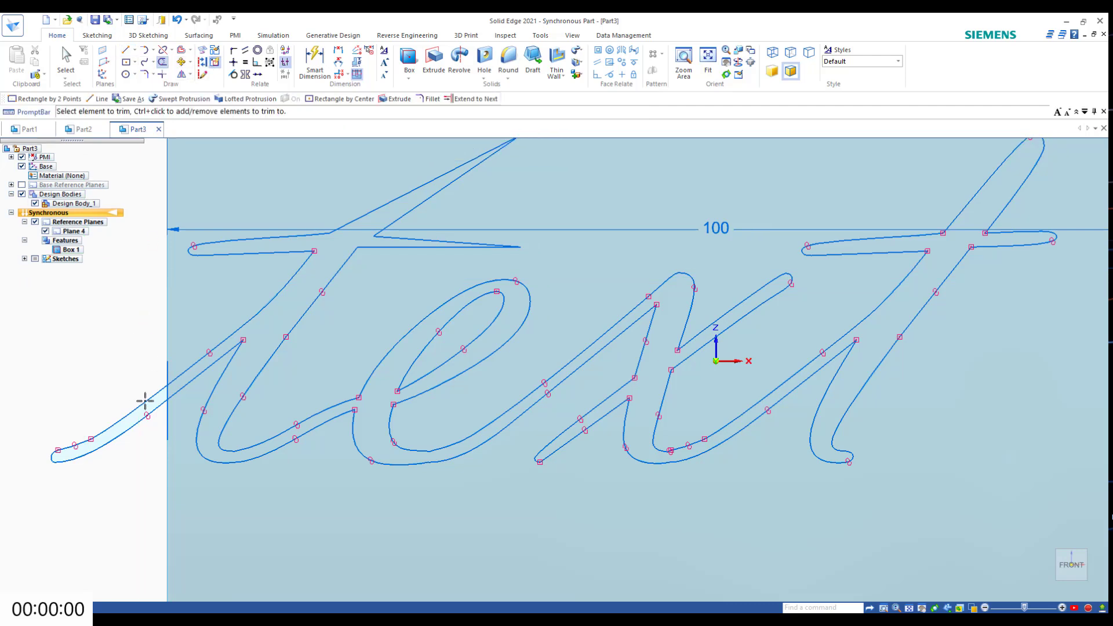
{"action": "left_click", "coordinate": [136, 421]}
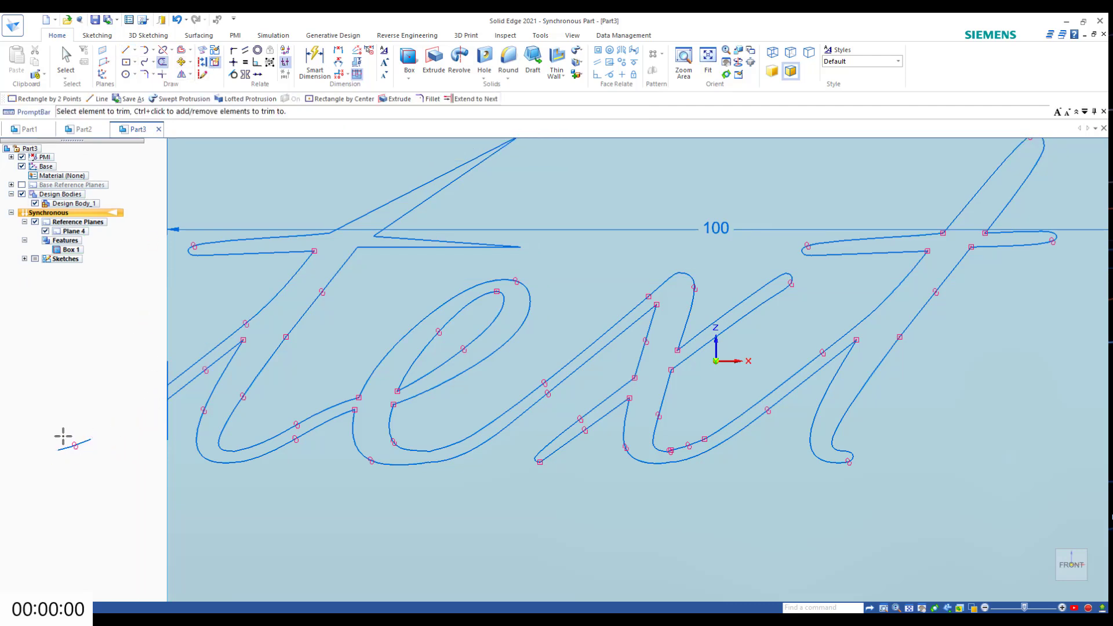
{"action": "left_click", "coordinate": [72, 445]}
{"action": "left_click", "coordinate": [65, 58]}
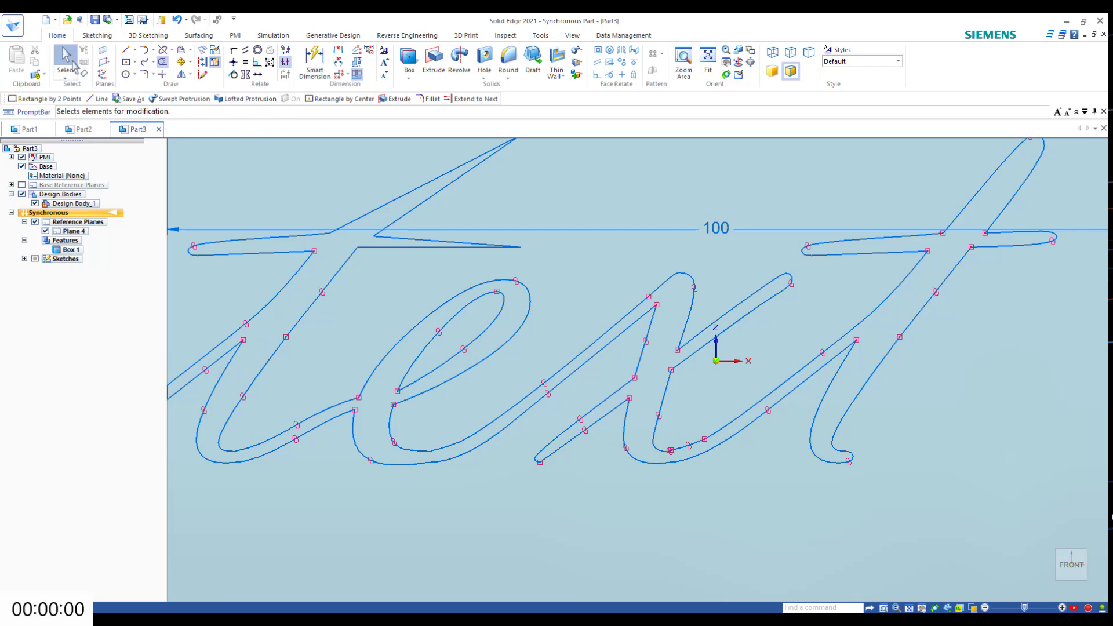
Start a Normal Cutout from the trimmed text outline and the inner loop of the "e", with a depth of 3.00 mm.
{"action": "left_click", "coordinate": [577, 62]}
{"action": "left_click", "coordinate": [612, 126]}
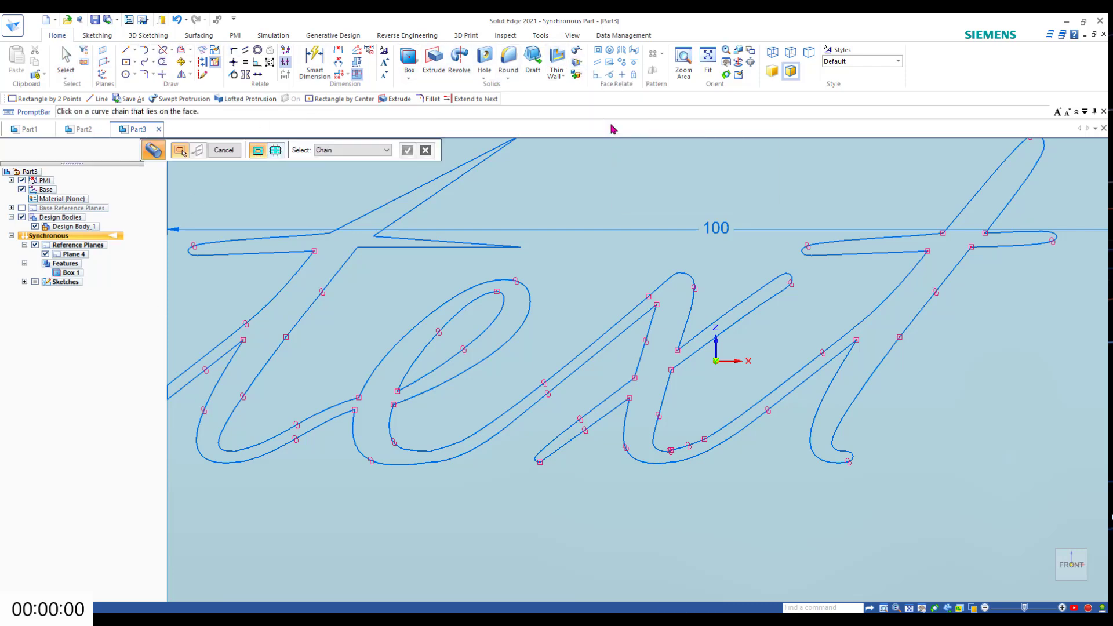
{"action": "left_click", "coordinate": [287, 338]}
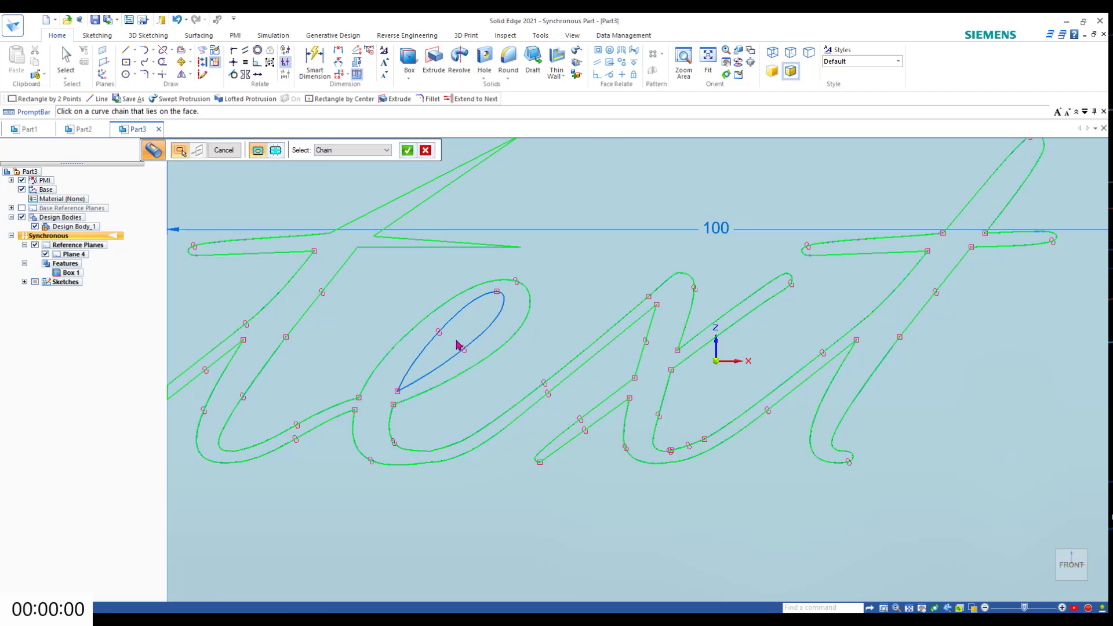
{"action": "left_click", "coordinate": [430, 336]}
{"action": "key", "text": "Return"}
{"action": "left_click", "coordinate": [402, 314]}
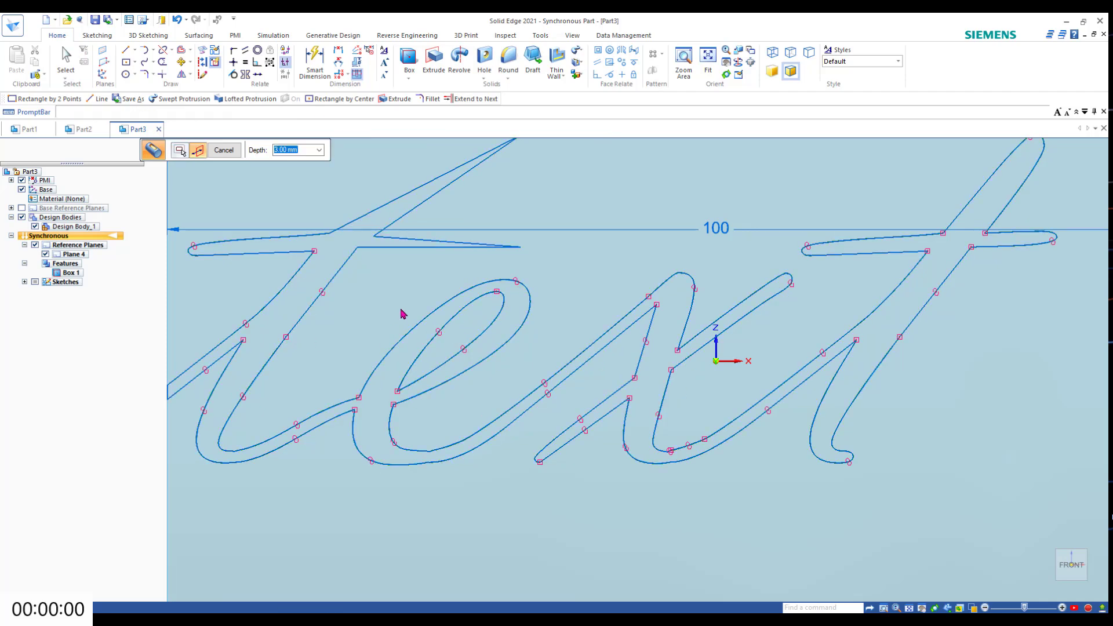